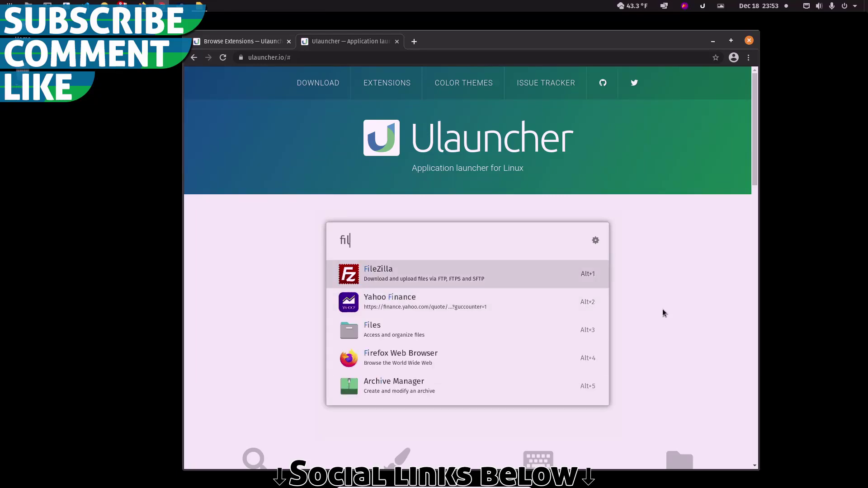
pyautogui.write('e')
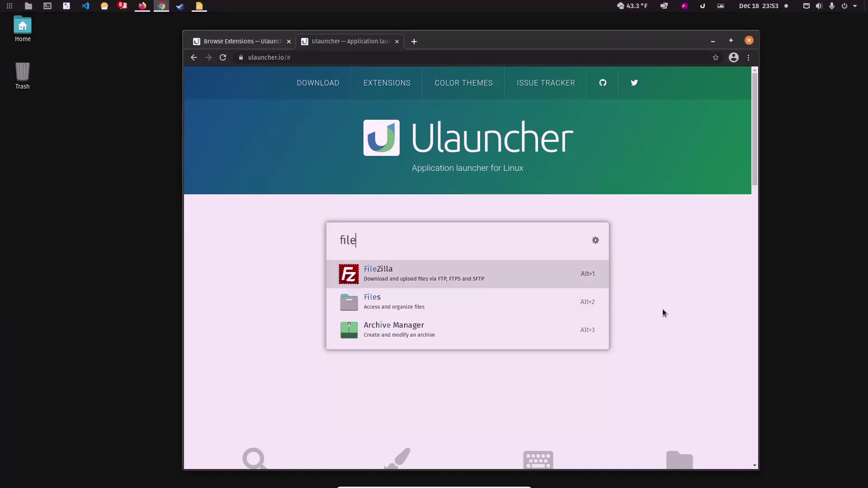
# Stay on the Ulauncher homepage while the demo animation plays.
pyautogui.press('BackSpace')
pyautogui.press('BackSpace')
pyautogui.press('BackSpace')
pyautogui.press('BackSpace')
pyautogui.write('4*4')
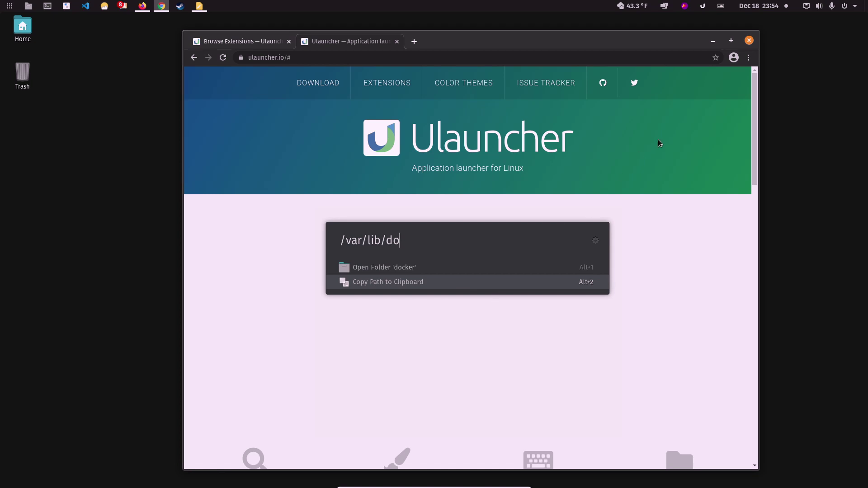
# Minimize Chrome and summon the Ulauncher search bar with Ctrl+Space.
pyautogui.click(712, 41)
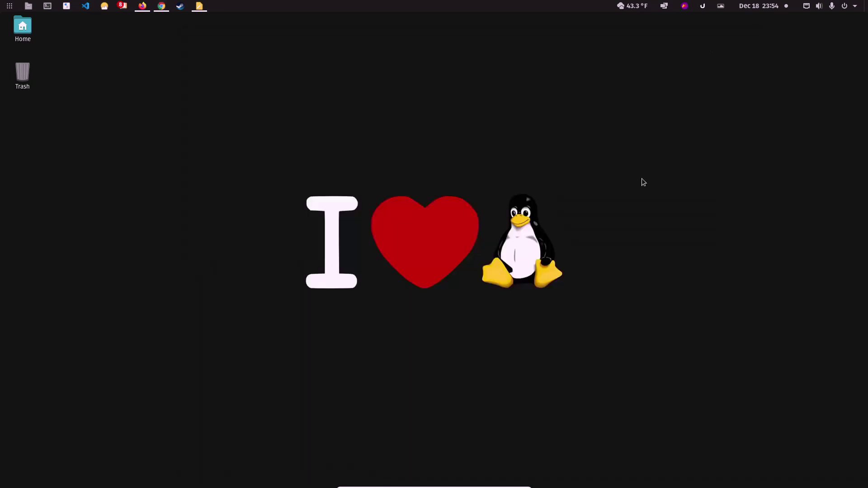
pyautogui.hotkey('ctrl', 'space')
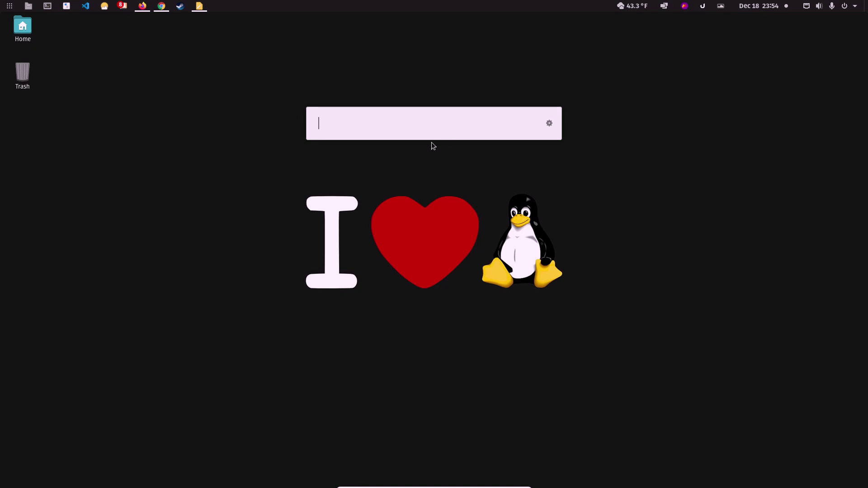
# Bring Chrome forward and view the Ulauncher DOWNLOAD page in a new tab.
pyautogui.click(198, 7)
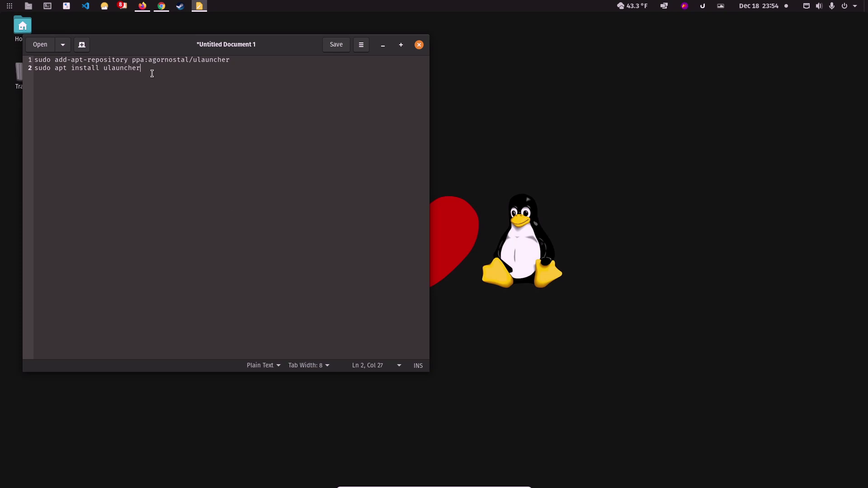
pyautogui.click(161, 7)
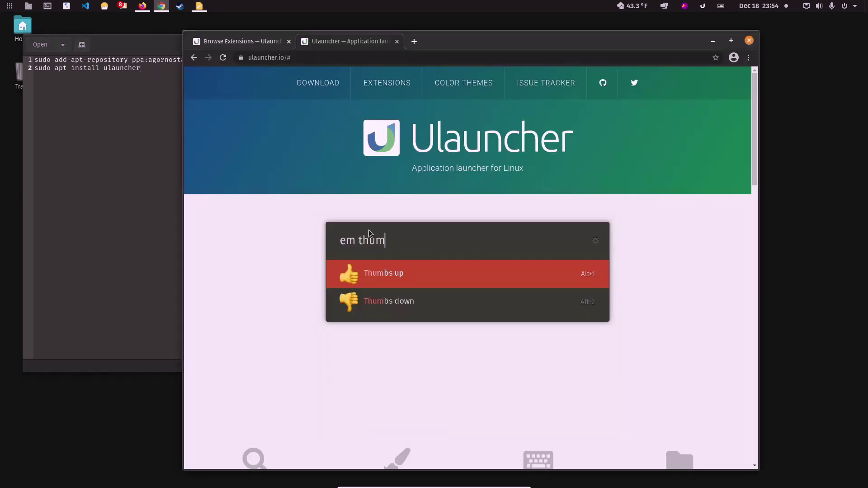
pyautogui.middleClick(317, 83)
pyautogui.click(443, 42)
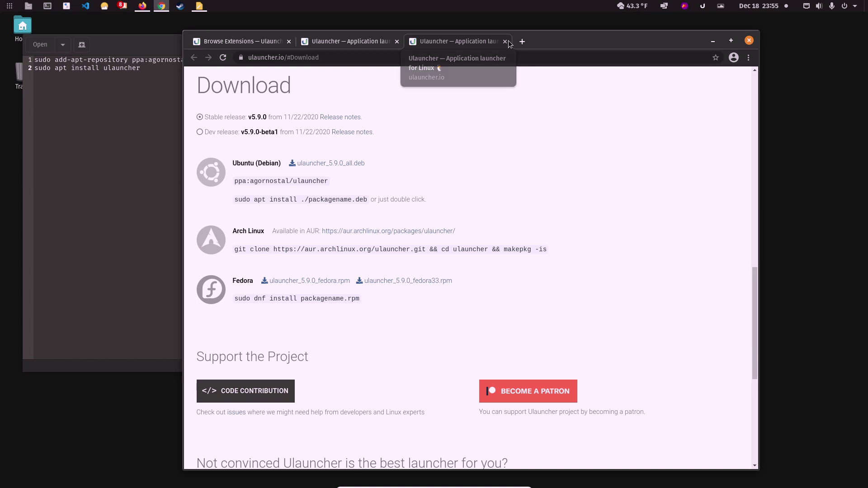
# Close the download tab and minimize Chrome to leave the install commands showing.
pyautogui.click(504, 42)
pyautogui.press('Down')
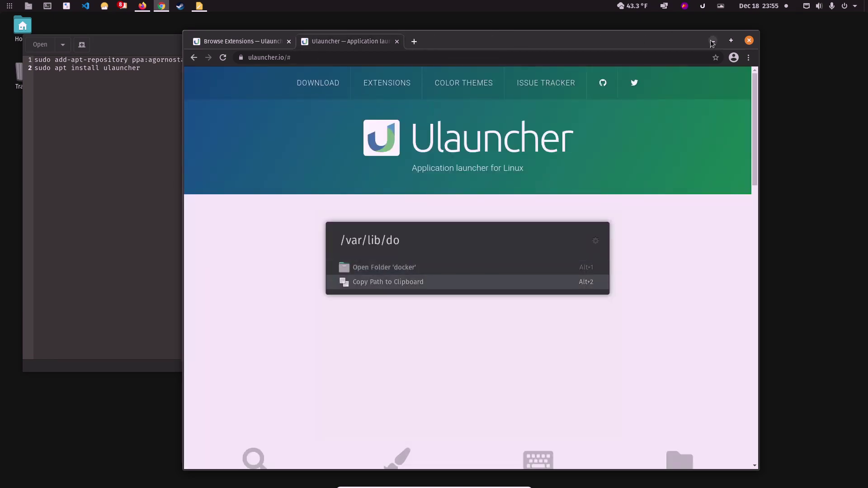
pyautogui.click(712, 41)
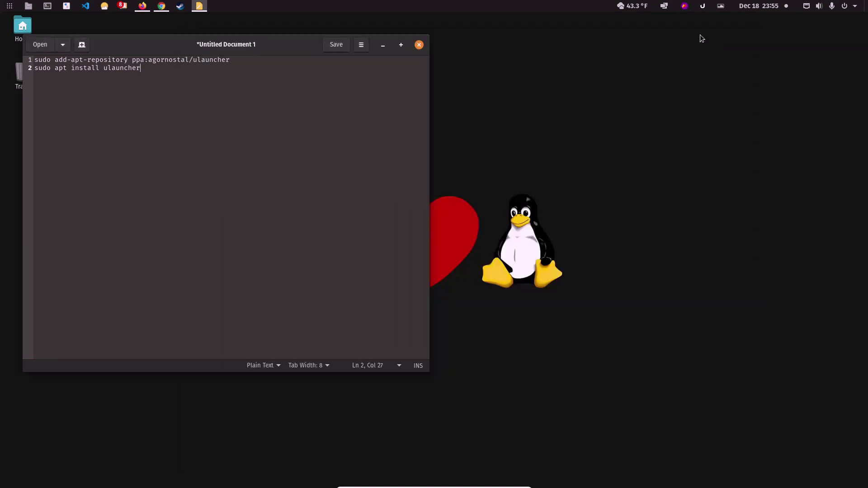
# Show Ulauncher's About information from the tray menu and close it.
pyautogui.click(703, 8)
pyautogui.click(703, 8)
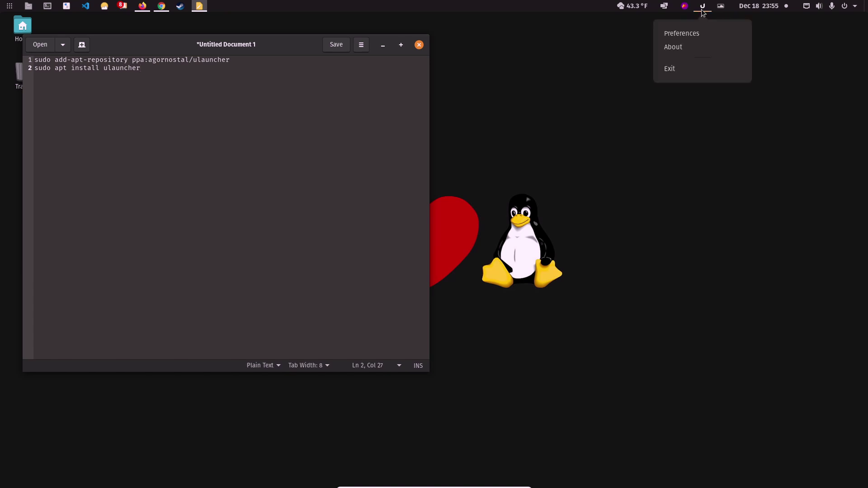
pyautogui.click(685, 47)
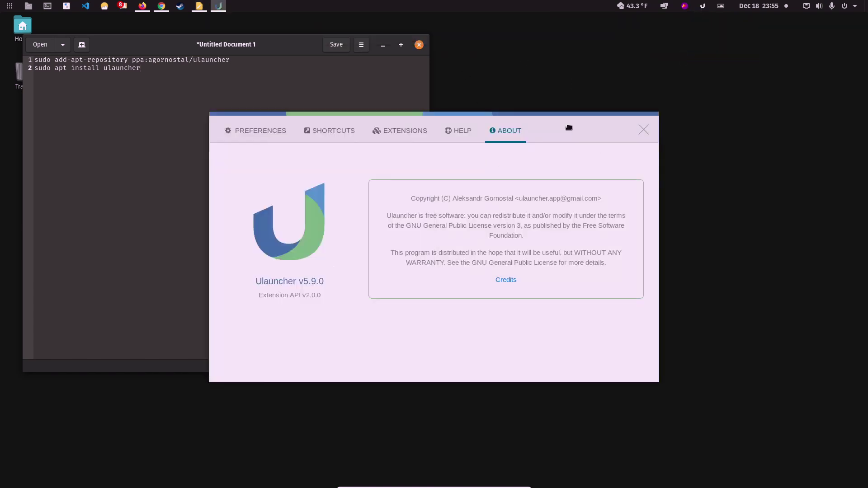
pyautogui.click(644, 128)
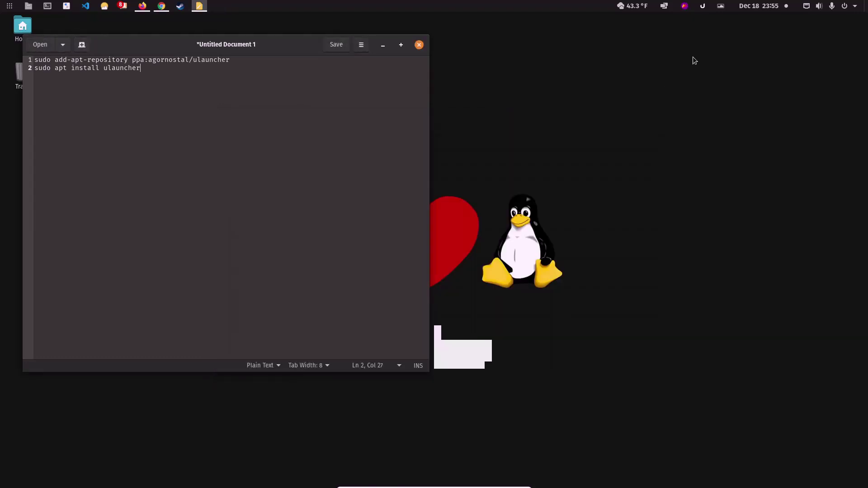
# Open Ulauncher Preferences from the tray menu to the general settings.
pyautogui.click(707, 8)
pyautogui.click(685, 38)
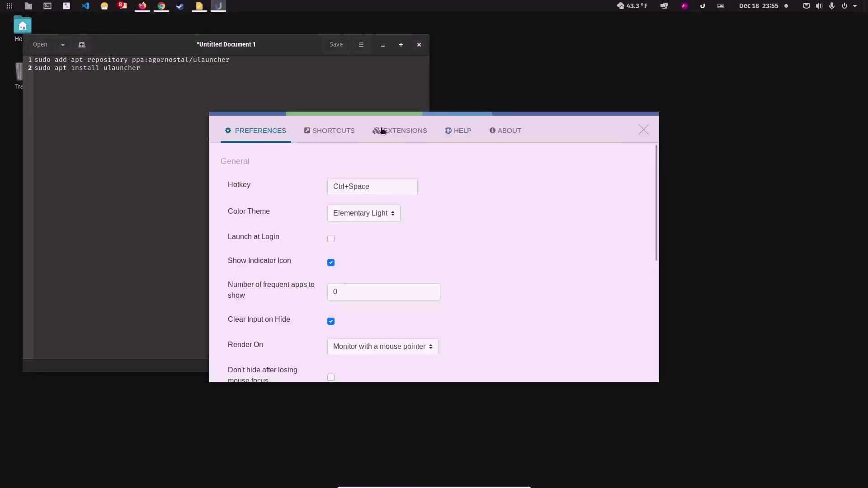
pyautogui.scroll(-1, 504, 250)
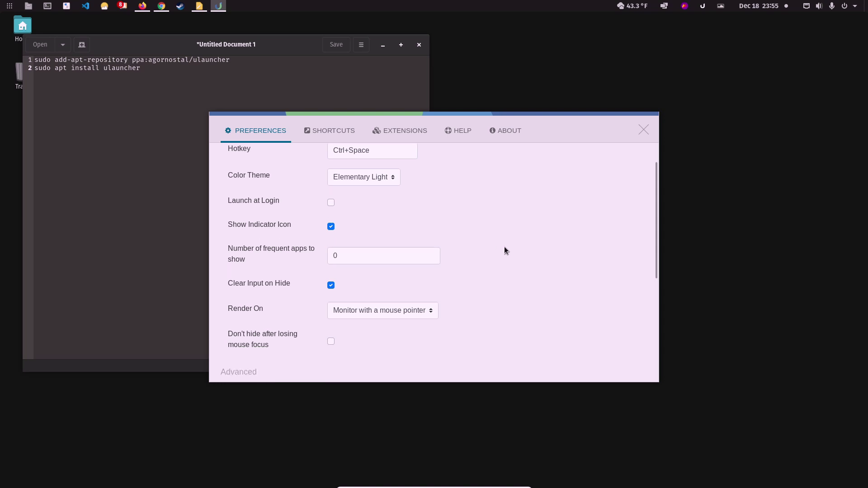
pyautogui.scroll(-2, 506, 253)
pyautogui.scroll(-3, 507, 255)
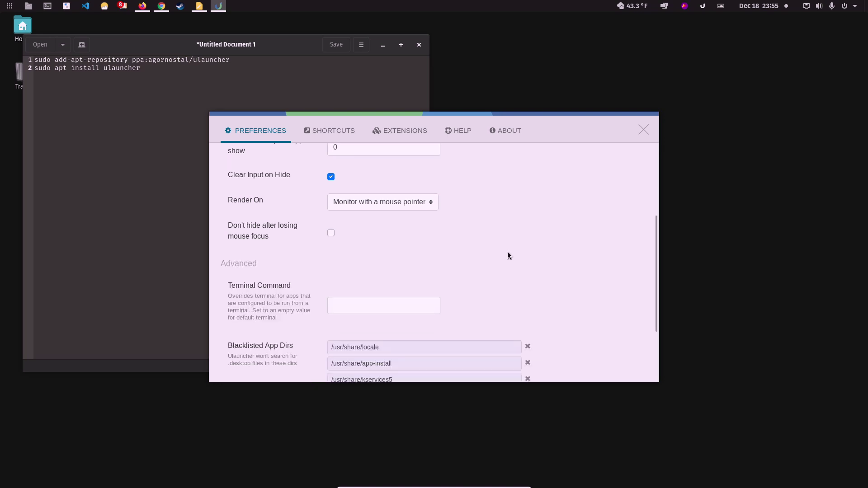
pyautogui.scroll(-1, 508, 257)
pyautogui.scroll(-1, 591, 290)
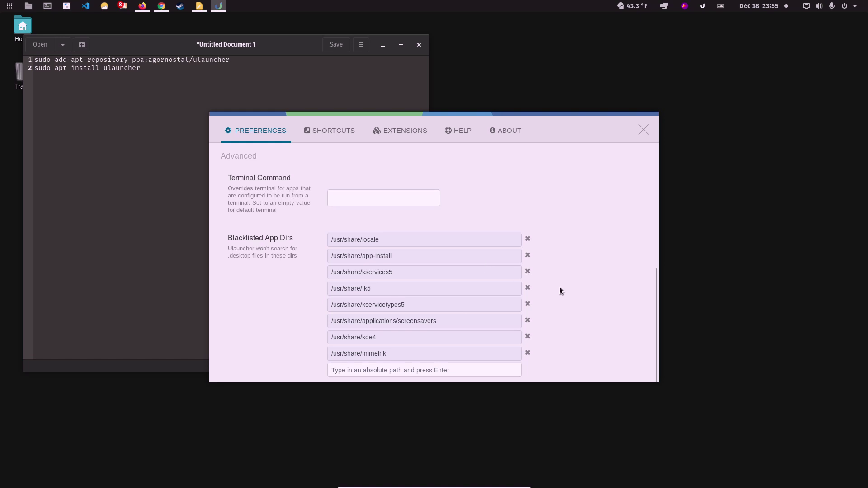
pyautogui.scroll(5, 560, 290)
pyautogui.scroll(3, 556, 284)
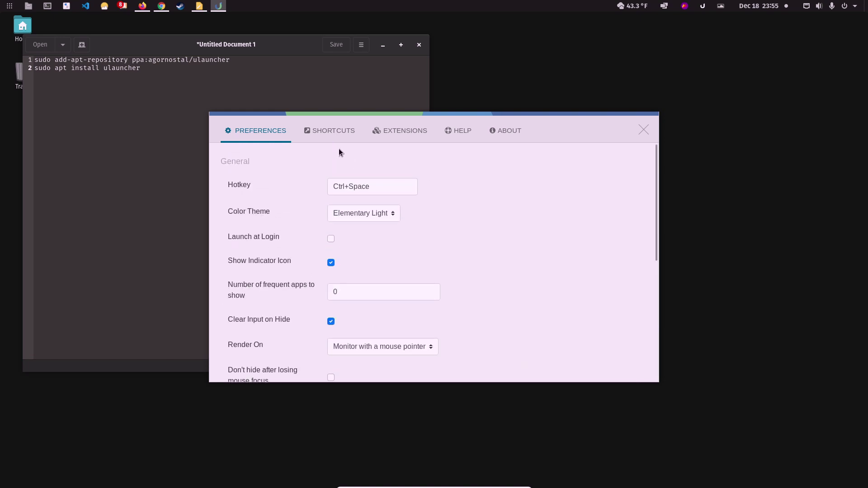
# View the Shortcuts, Extensions and Help pages, then close the preferences window.
pyautogui.click(333, 131)
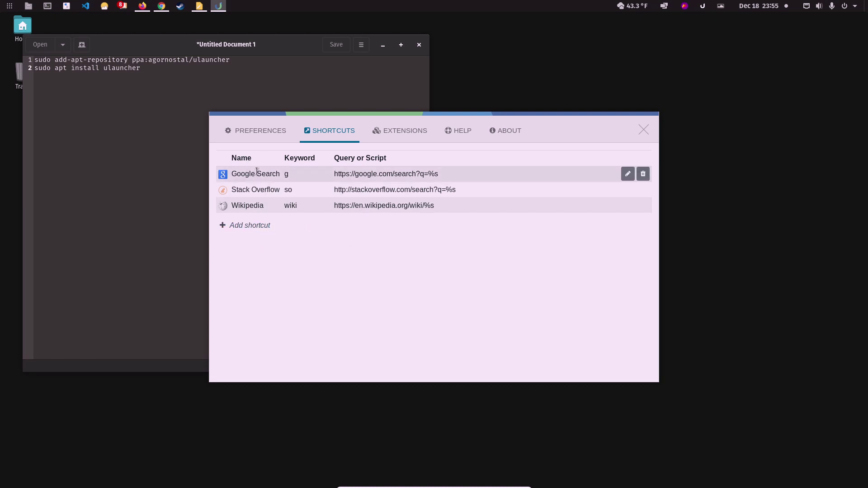
pyautogui.moveTo(434, 190)
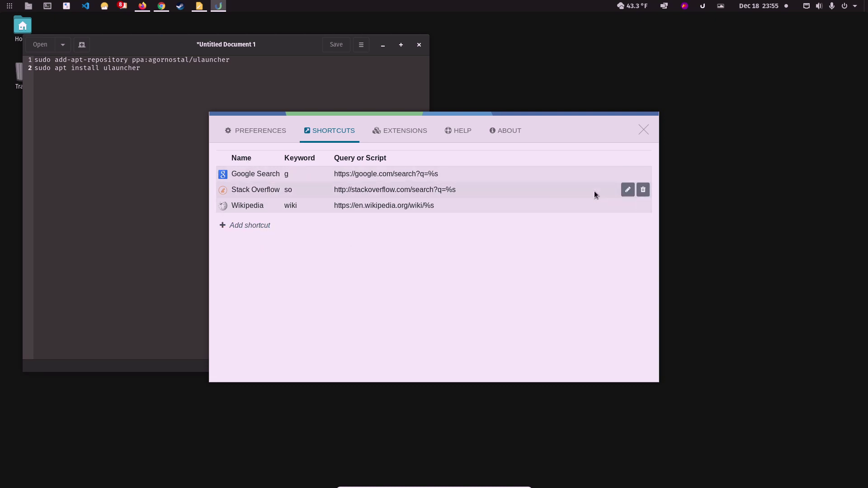
pyautogui.click(394, 133)
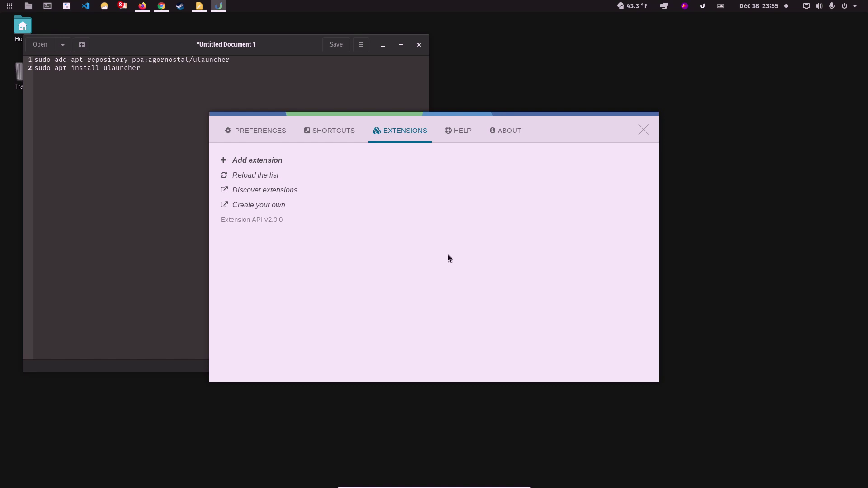
pyautogui.click(458, 135)
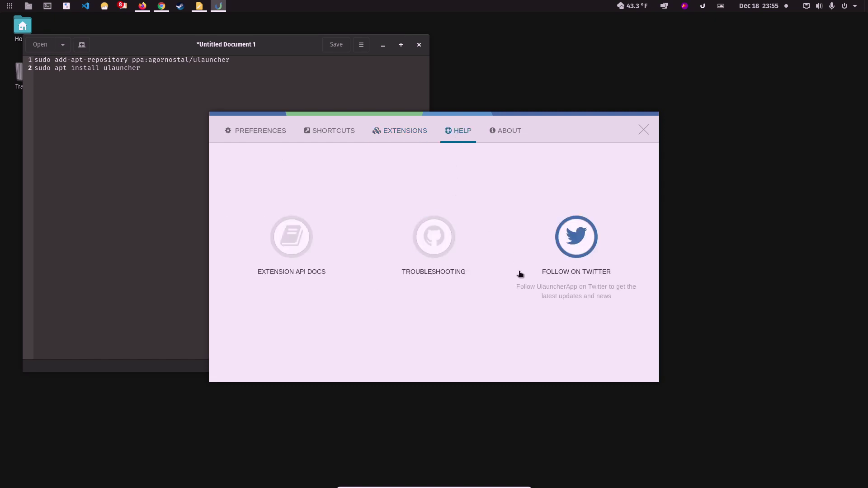
pyautogui.click(643, 130)
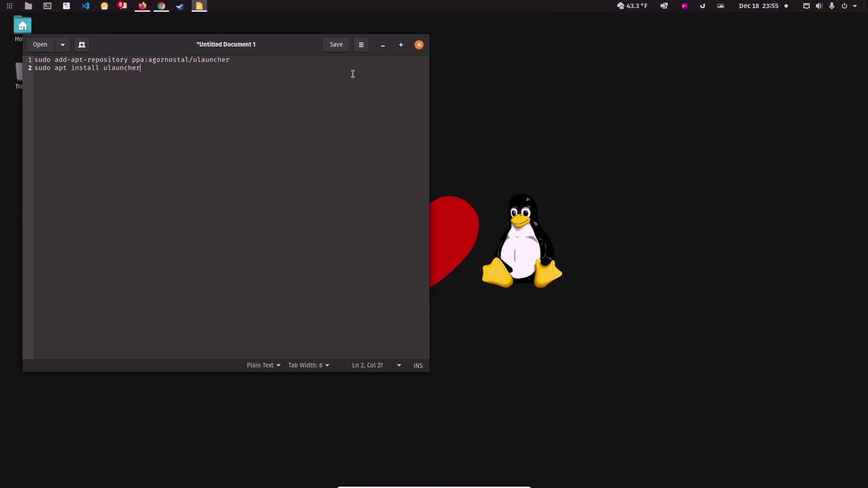
# Minimize gedit and query /home then ~/ in the launcher to list home folders.
pyautogui.click(383, 45)
pyautogui.hotkey('ctrl', 'space')
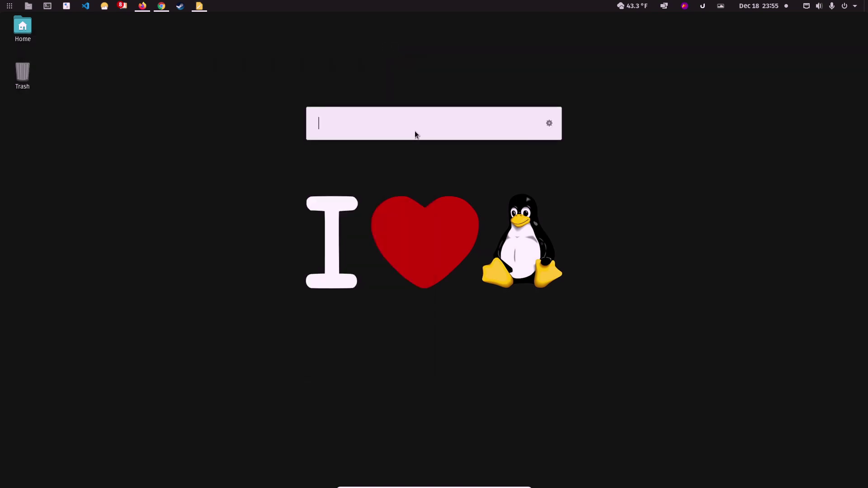
pyautogui.write('/')
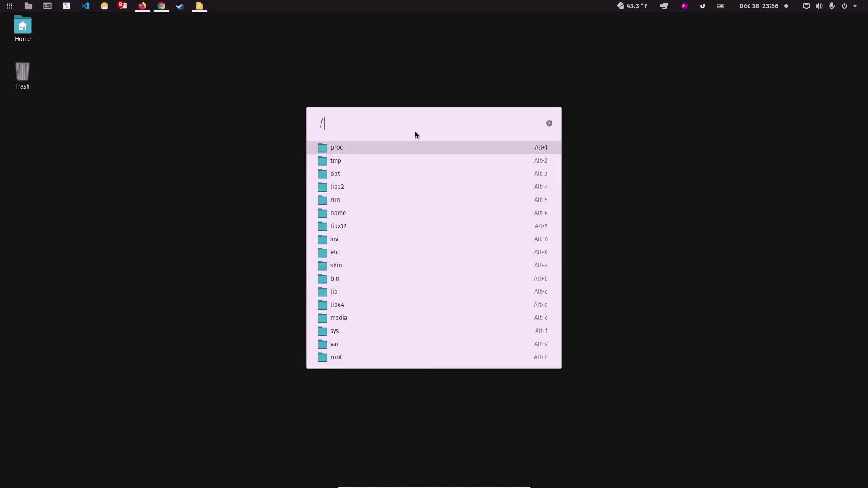
pyautogui.write('home')
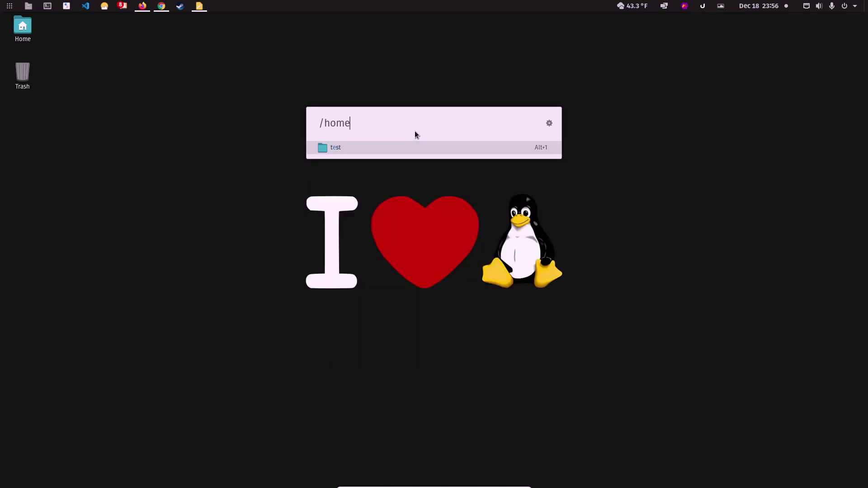
pyautogui.press('BackSpace')
pyautogui.press('BackSpace')
pyautogui.press('BackSpace')
pyautogui.write('~/')
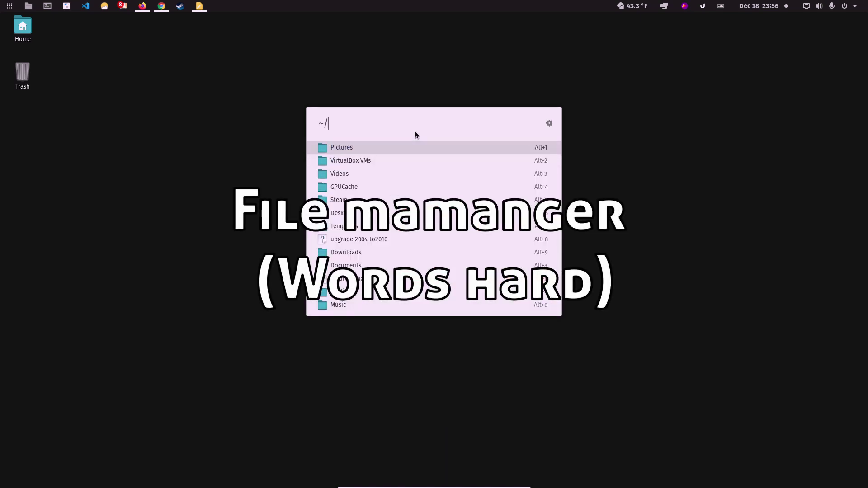
# Arrow through the home folder results into Pictures and open a Kali wallpaper image.
pyautogui.press('Down')
pyautogui.press('Down')
pyautogui.press('Down')
pyautogui.press('Up')
pyautogui.press('Down')
pyautogui.press('Down')
pyautogui.press('Down')
pyautogui.press('Up')
pyautogui.press('Up')
pyautogui.press('Up')
pyautogui.press('Up')
pyautogui.press('Up')
pyautogui.press('Down')
pyautogui.press('Down')
pyautogui.press('Down')
pyautogui.press('Down')
pyautogui.press('Up')
pyautogui.press('Down')
pyautogui.press('Up')
pyautogui.press('Up')
pyautogui.press('Up')
pyautogui.press('Up')
pyautogui.press('Return')
pyautogui.press('Return')
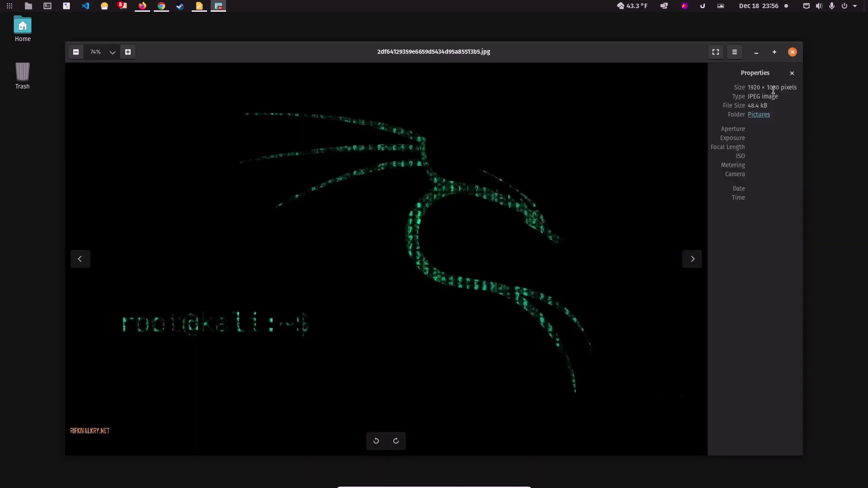
# Close the image viewer and run a Google shortcut search for 'linux'.
pyautogui.click(791, 54)
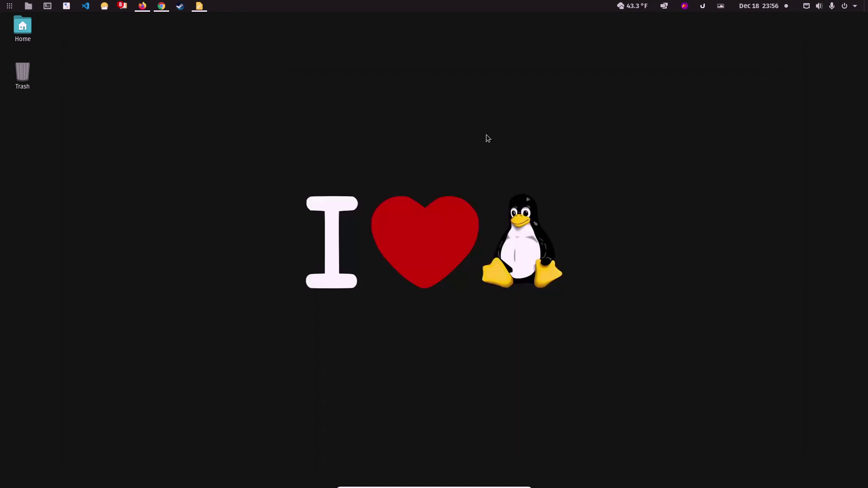
pyautogui.hotkey('ctrl', 'space')
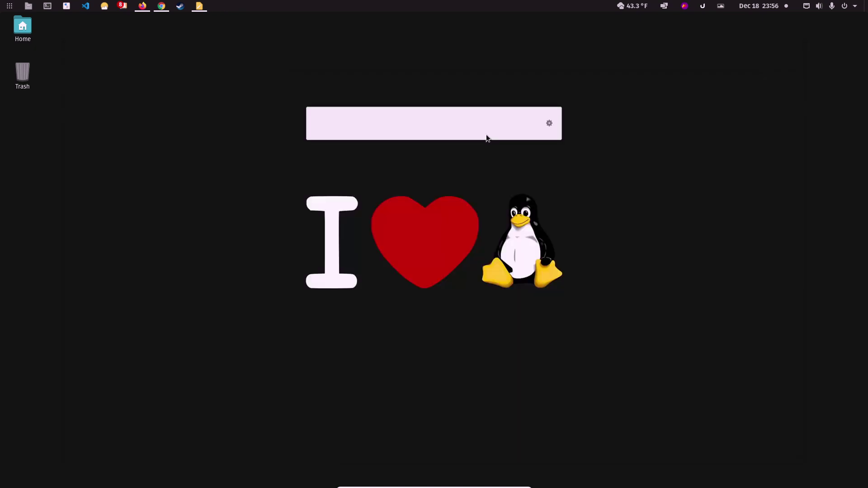
pyautogui.write('g')
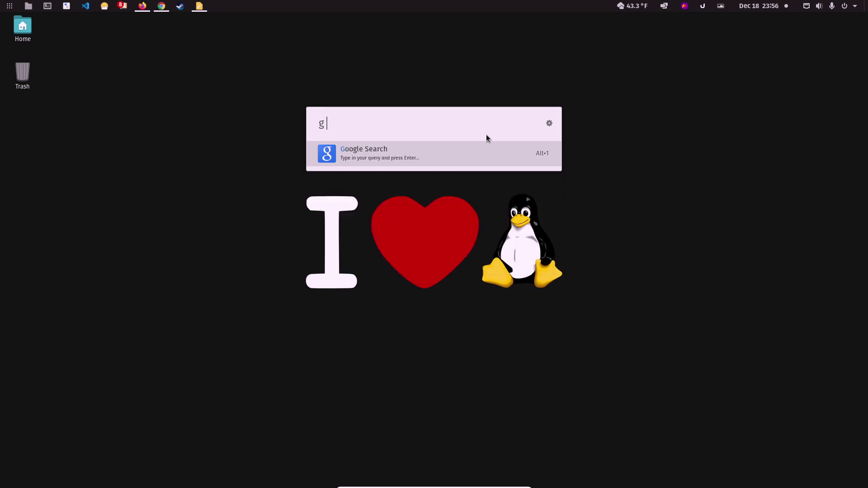
pyautogui.write(' linux')
pyautogui.press('Return')
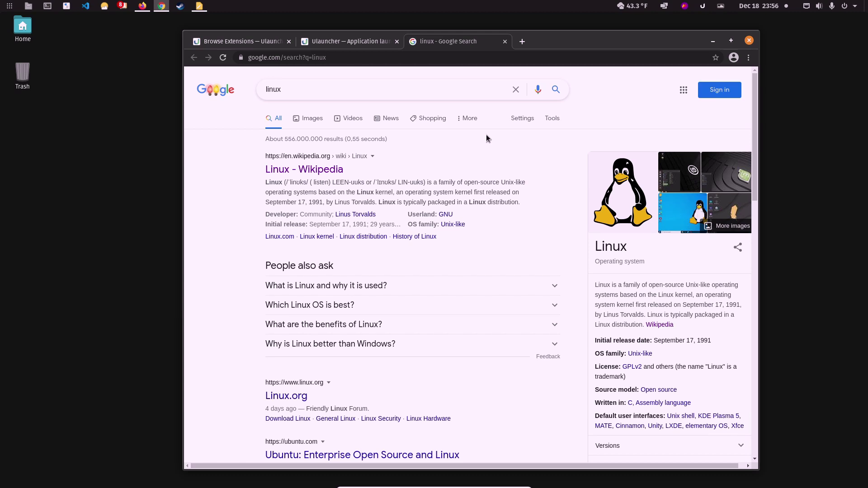
# Run the wiki shortcut for 'linux' so its Wikipedia article opens in a new tab.
pyautogui.hotkey('ctrl', 'space')
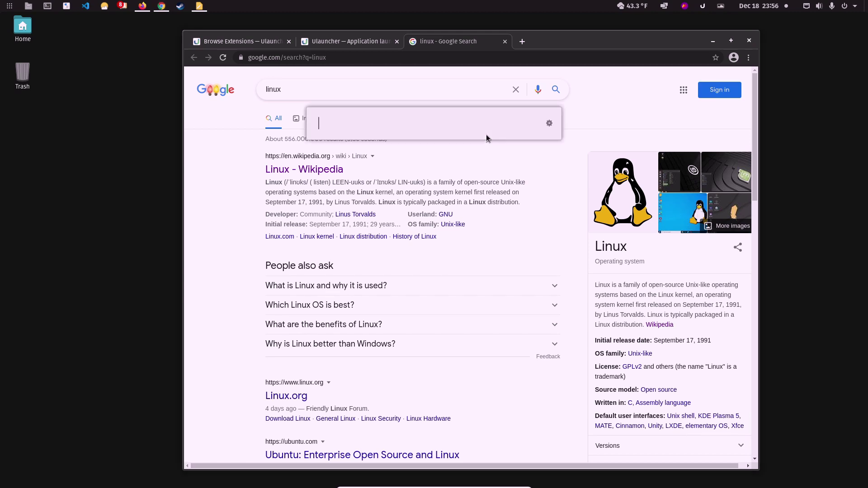
pyautogui.write('wiki linux')
pyautogui.press('Return')
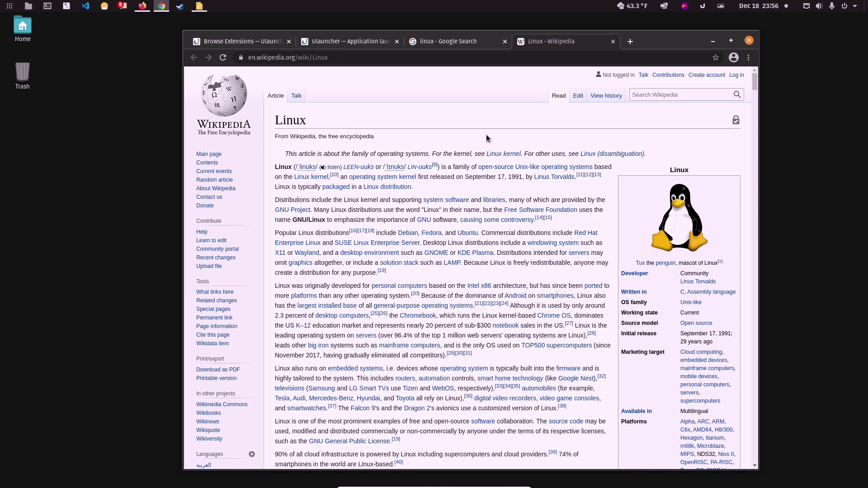
# Bring gedit forward, centre it and add blank lines below the install commands.
pyautogui.click(199, 7)
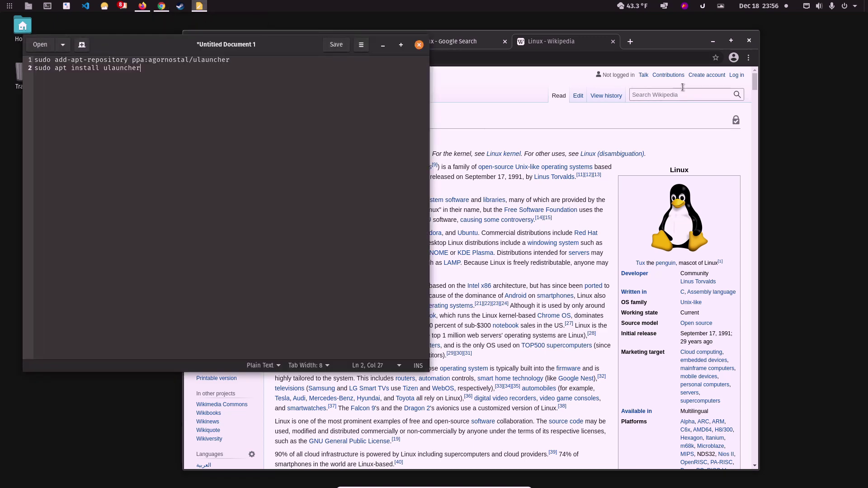
pyautogui.click(712, 41)
pyautogui.moveTo(264, 48); pyautogui.dragTo(510, 88)
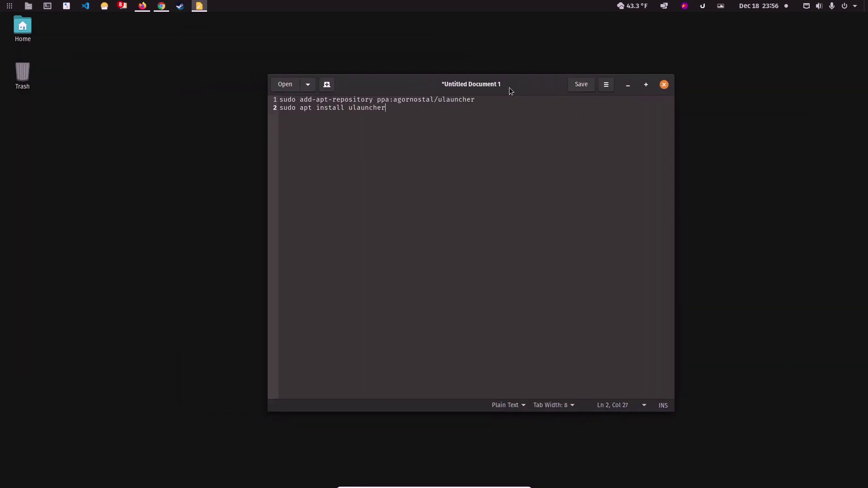
pyautogui.press('Return')
pyautogui.press('Return')
pyautogui.press('Return')
pyautogui.write('dfgmdkgjøæa fdgadfg adggfea rgkwergfegdgkds gafkgoa gadf gdaf gaoa')
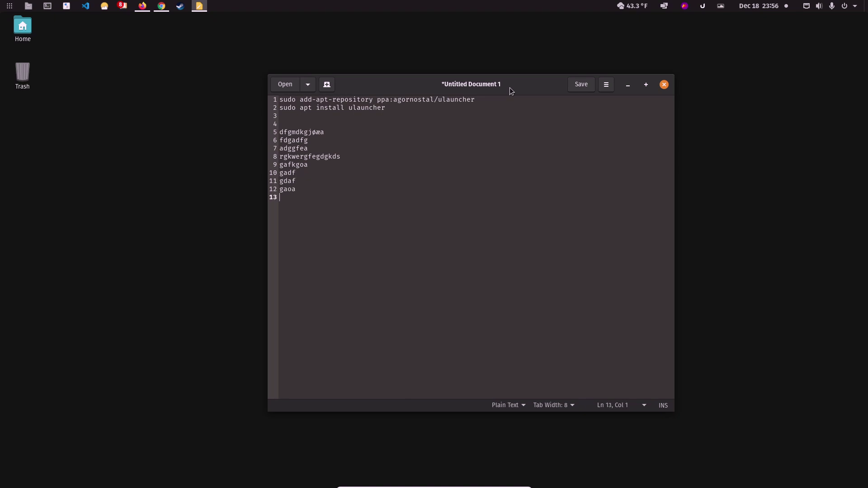
# Google-search 'how to print hello in python' via the launcher, then minimize Chrome.
pyautogui.hotkey('ctrl', 'space')
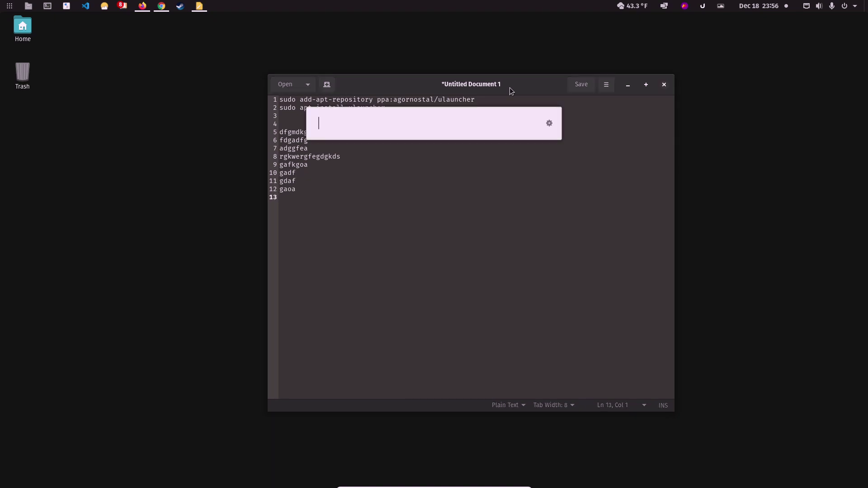
pyautogui.write('g how to prin hello in python')
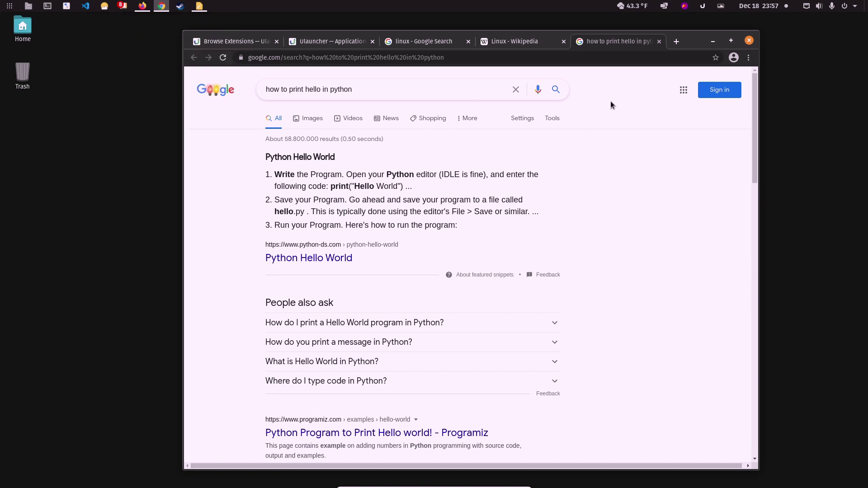
pyautogui.click(712, 41)
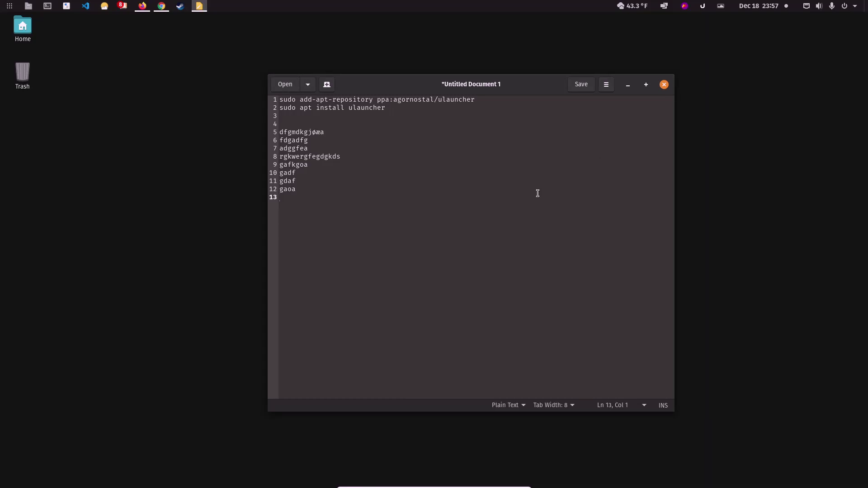
# Evaluate 254/6 and 2*2-5+6/5*100 (result 119) in the launcher, then clear the query.
pyautogui.hotkey('ctrl', 'space')
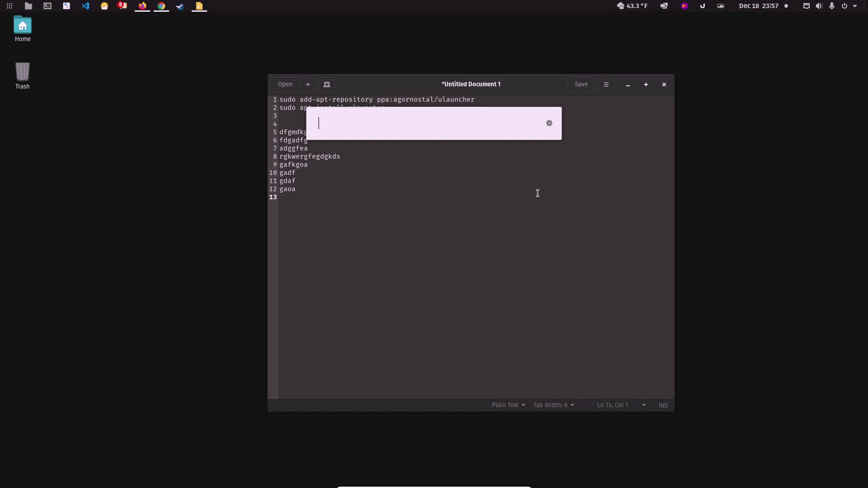
pyautogui.write('254/6')
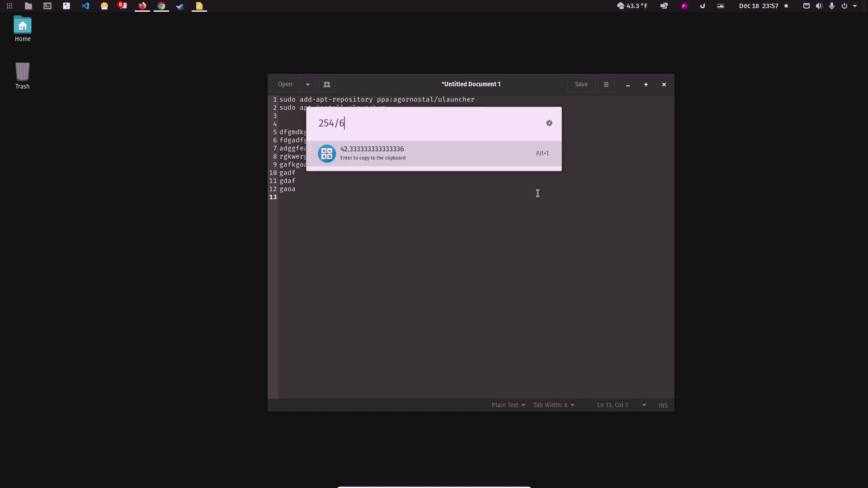
pyautogui.press('BackSpace')
pyautogui.press('BackSpace')
pyautogui.press('BackSpace')
pyautogui.press('BackSpace')
pyautogui.write('2')
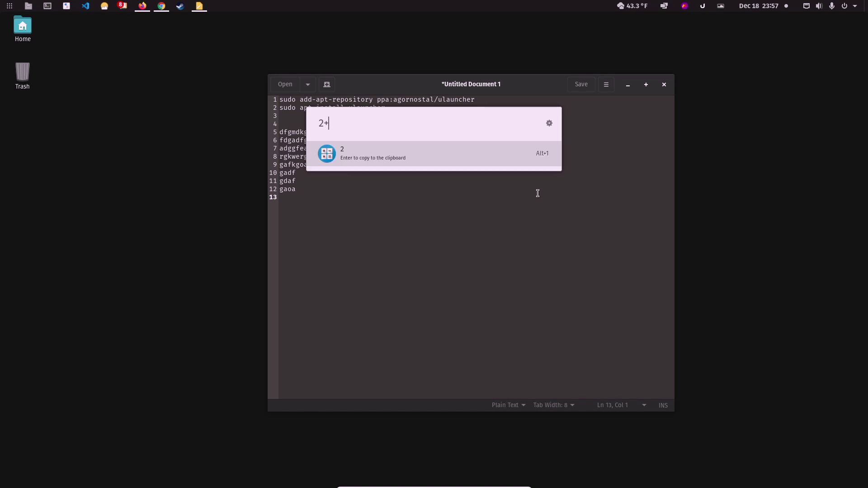
pyautogui.press('BackSpace')
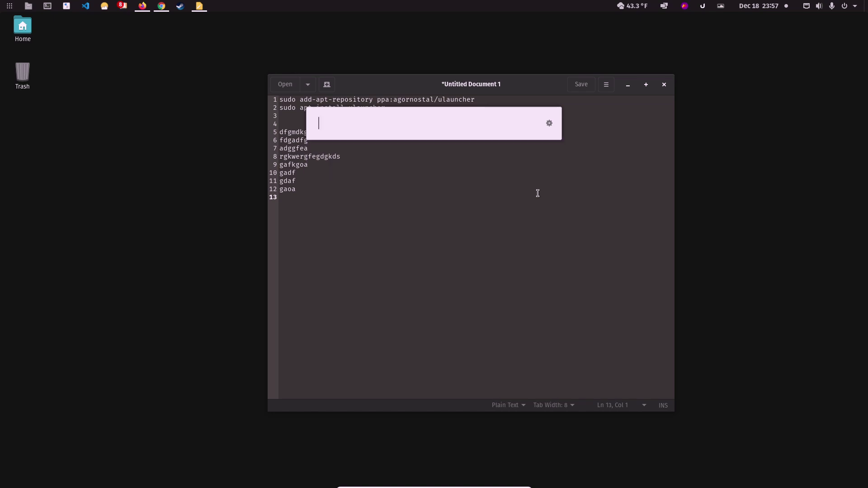
pyautogui.write('2*2-5')
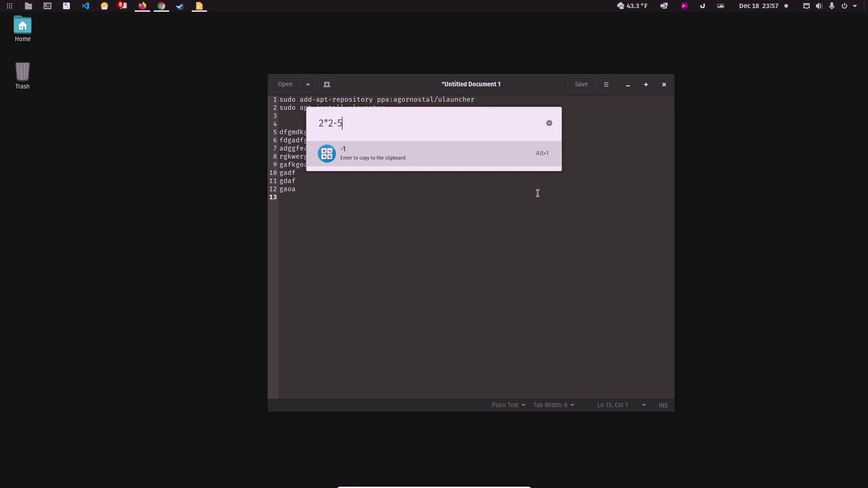
pyautogui.write('+6')
pyautogui.write('/5*1')
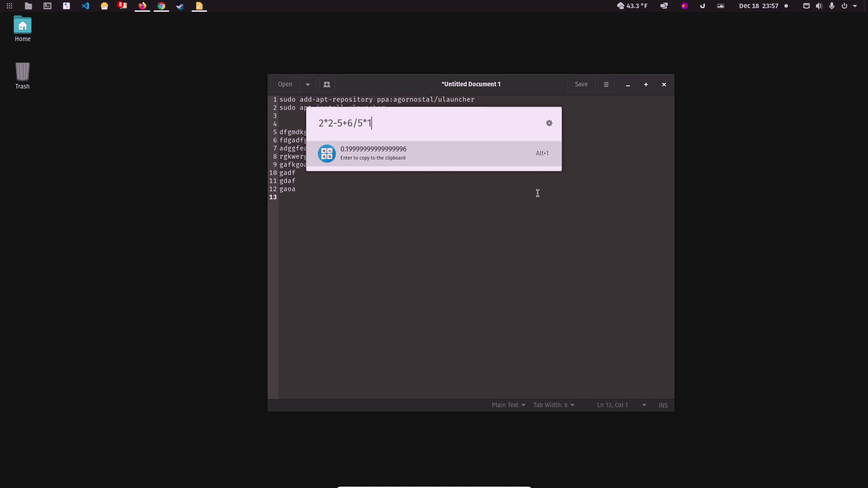
pyautogui.write('00')
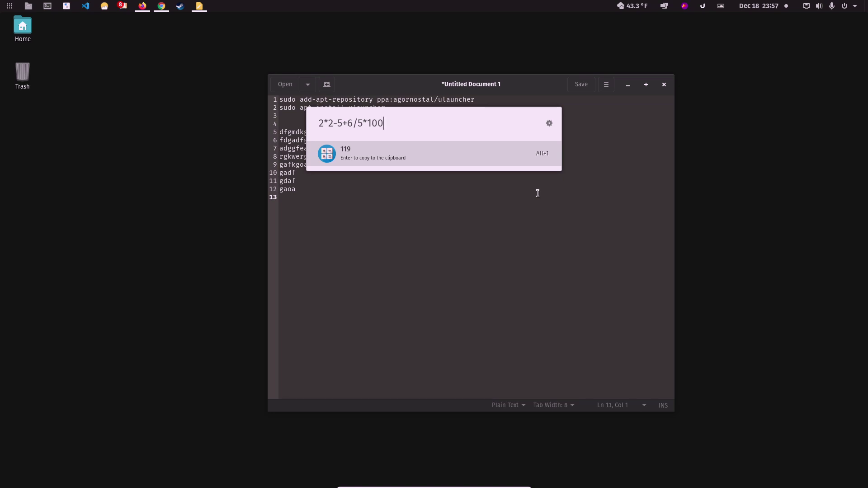
pyautogui.press('BackSpace')
pyautogui.press('BackSpace')
pyautogui.press('BackSpace')
pyautogui.press('BackSpace')
pyautogui.press('BackSpace')
pyautogui.press('BackSpace')
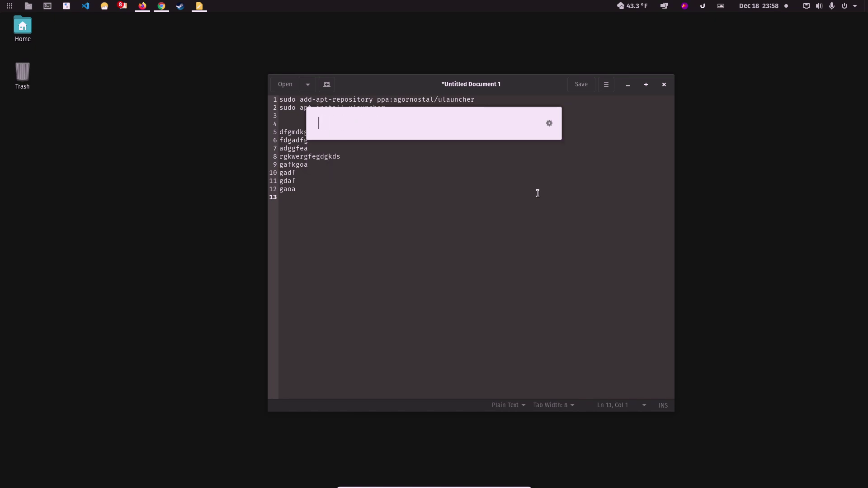
# Dismiss the empty launcher and bring Chrome back to the front.
pyautogui.press('Escape')
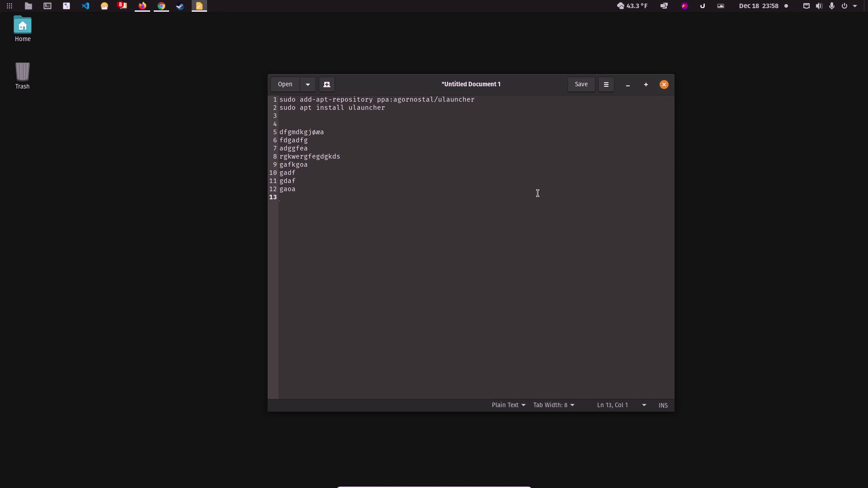
pyautogui.click(162, 6)
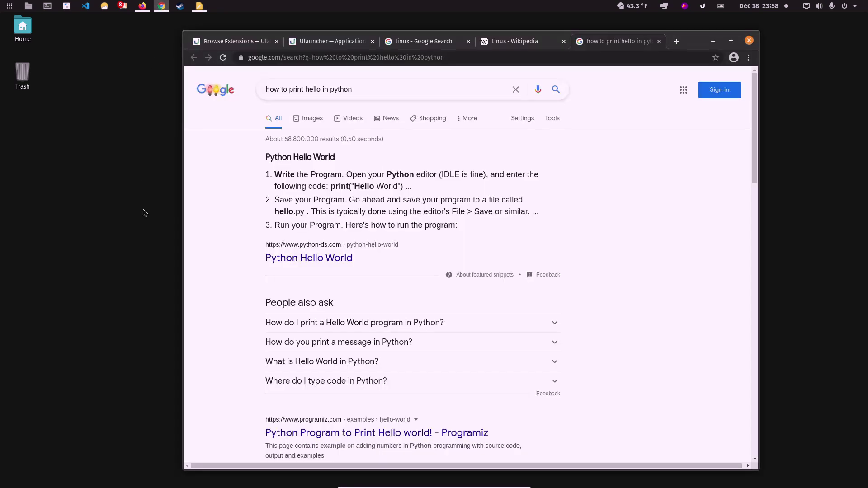
# Close the python search, Linux Wikipedia and linux Google search tabs.
pyautogui.click(657, 41)
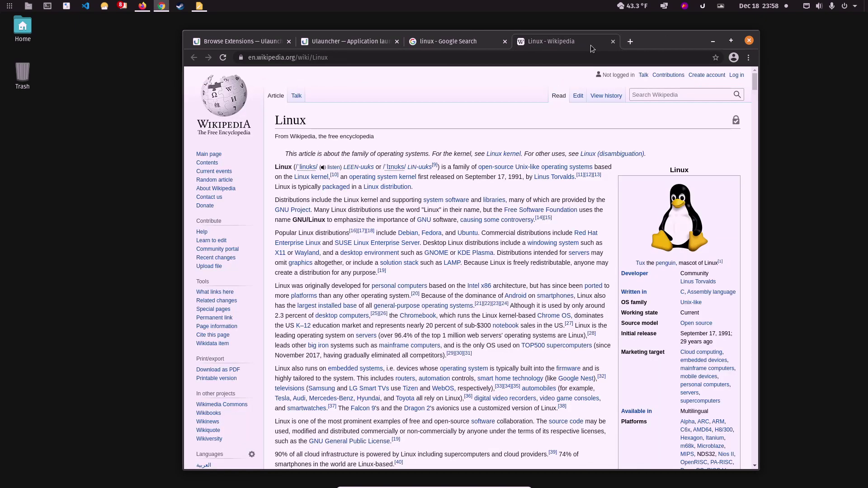
pyautogui.click(611, 41)
pyautogui.click(504, 42)
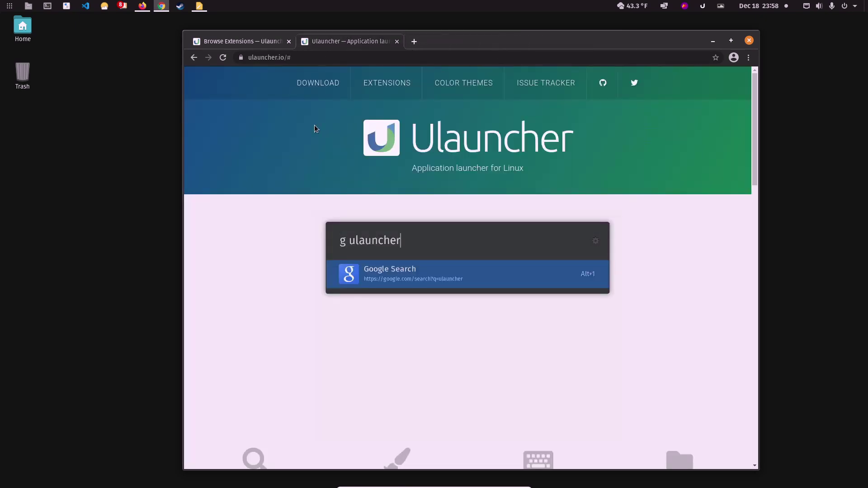
# Go to Browse Extensions and keep the API version filter at v2.0.0.
pyautogui.click(375, 85)
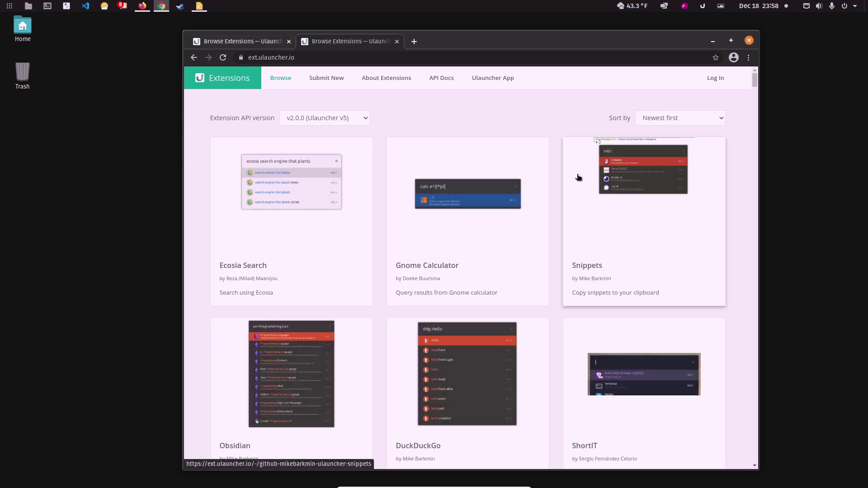
pyautogui.click(361, 122)
pyautogui.click(318, 130)
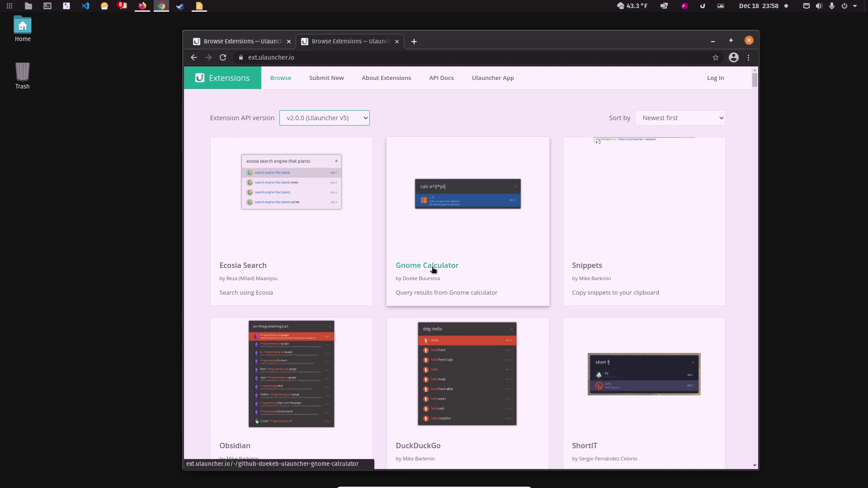
pyautogui.scroll(-3, 432, 269)
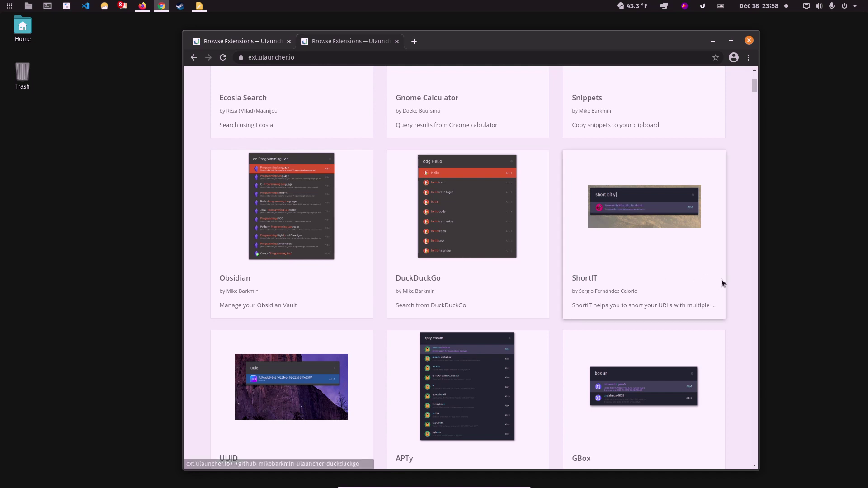
pyautogui.scroll(-2, 744, 287)
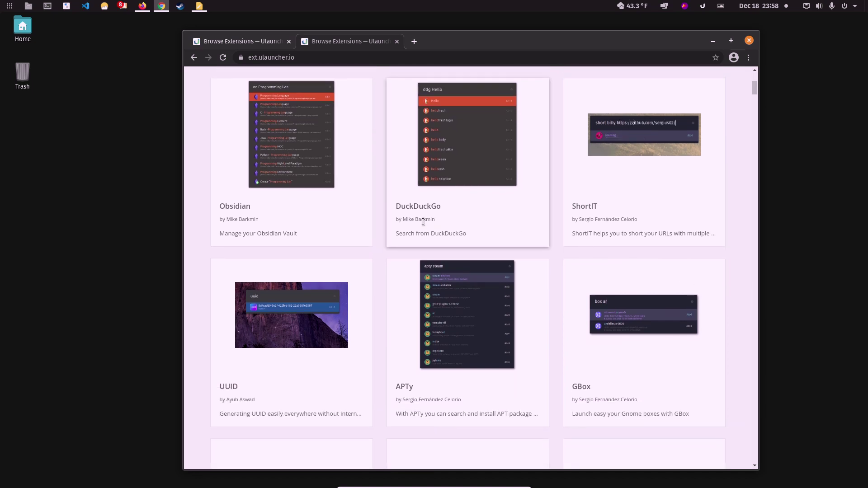
# Open the DuckDuckGo and Youtube Search extension cards in background tabs.
pyautogui.middleClick(417, 205)
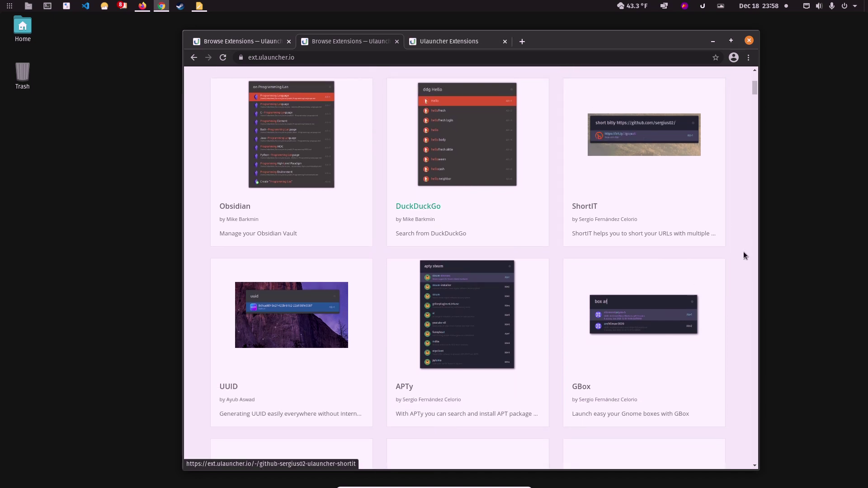
pyautogui.scroll(-4, 744, 261)
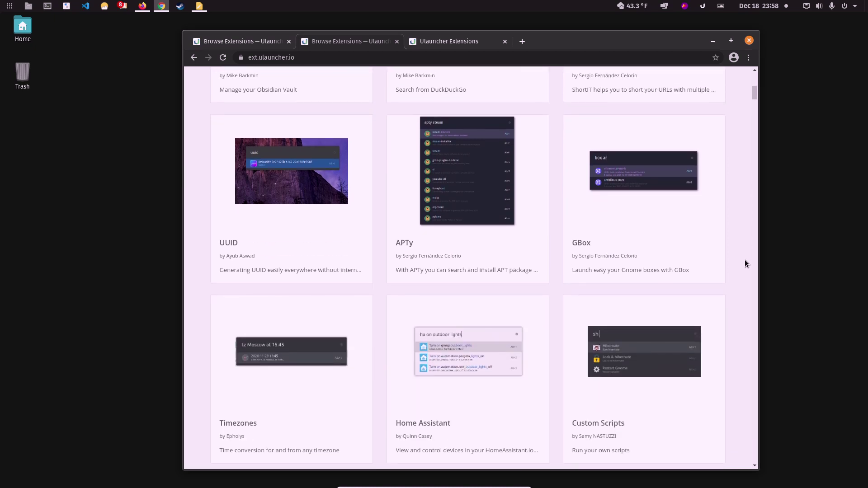
pyautogui.scroll(-5, 744, 263)
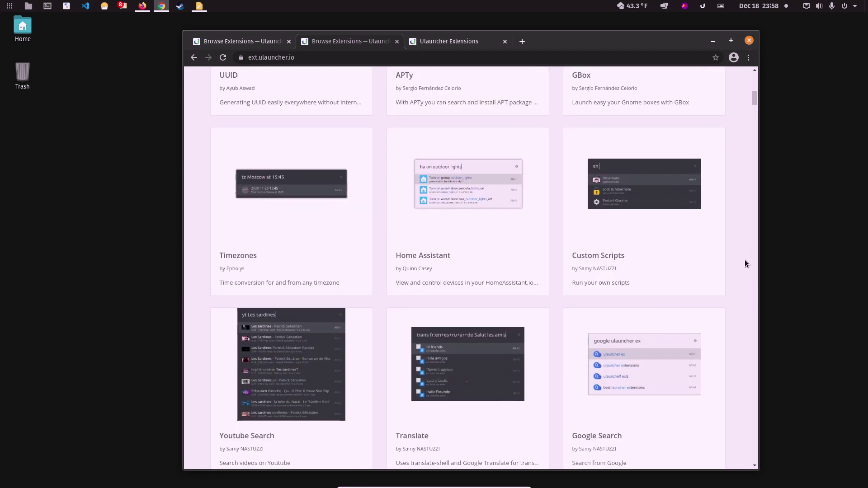
pyautogui.scroll(-5, 744, 263)
pyautogui.scroll(-2, 745, 263)
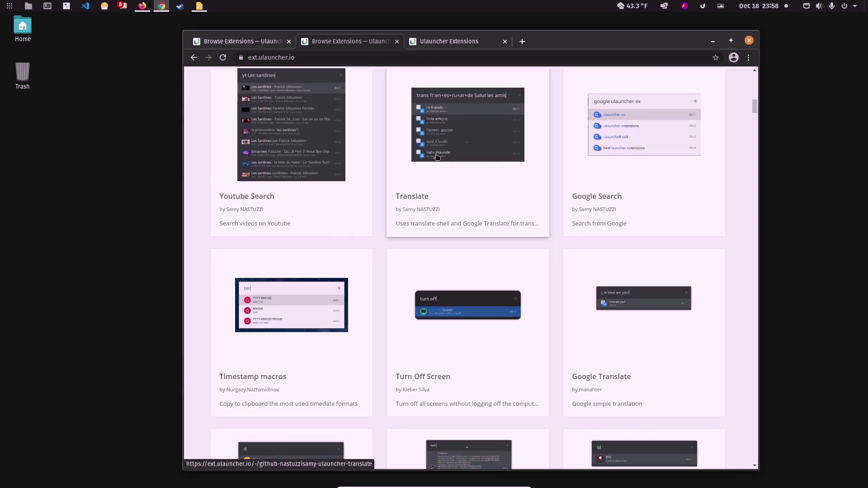
pyautogui.middleClick(256, 197)
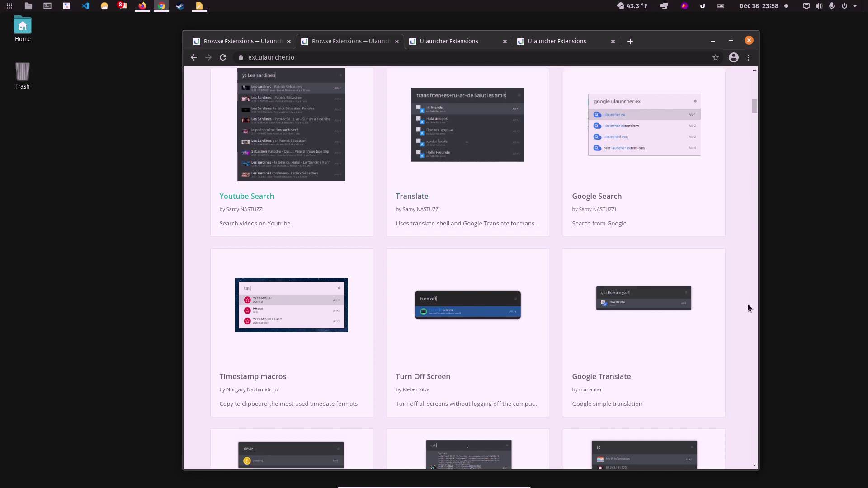
pyautogui.scroll(-2, 747, 304)
pyautogui.scroll(-4, 730, 324)
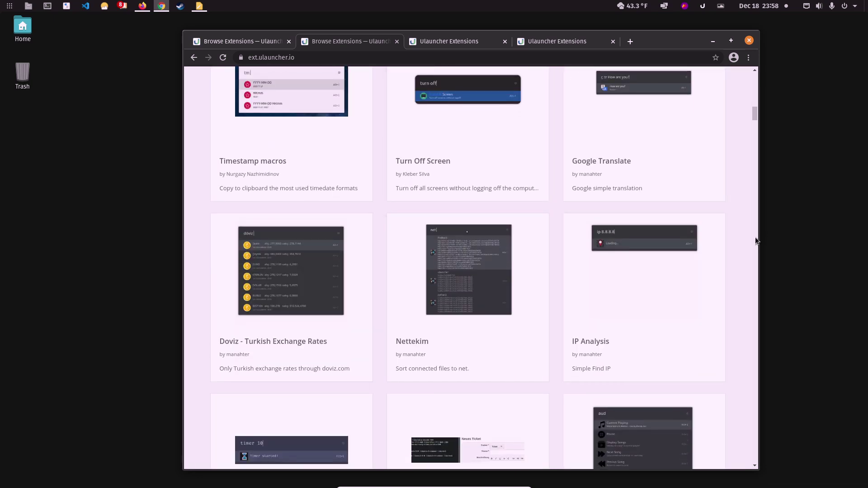
pyautogui.scroll(-3, 740, 243)
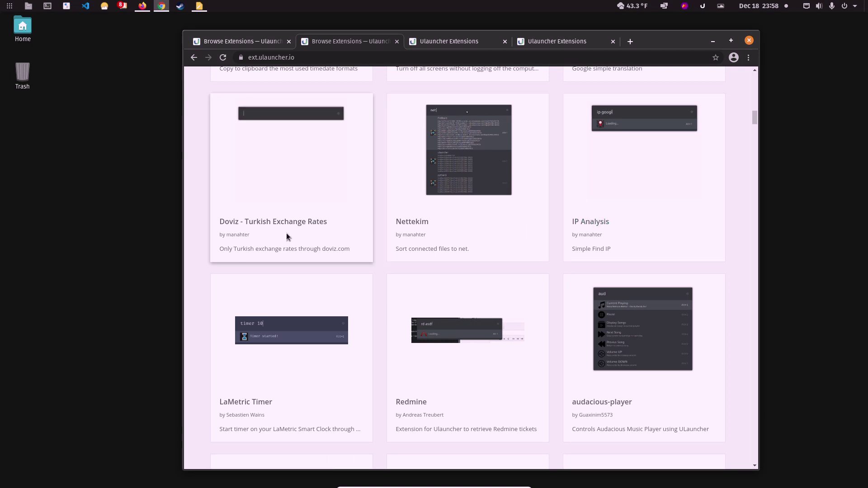
pyautogui.scroll(-3, 660, 317)
pyautogui.scroll(-2, 661, 316)
pyautogui.scroll(-3, 661, 316)
pyautogui.scroll(-3, 661, 315)
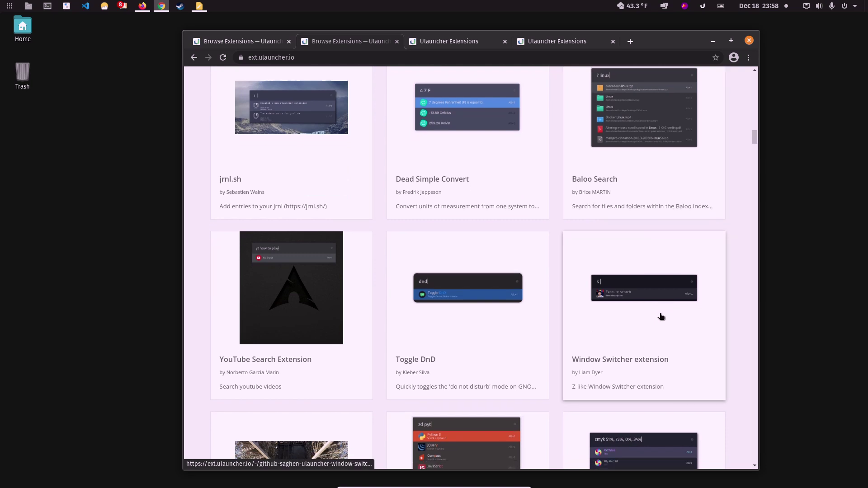
pyautogui.scroll(-8, 661, 316)
pyautogui.scroll(-2, 661, 316)
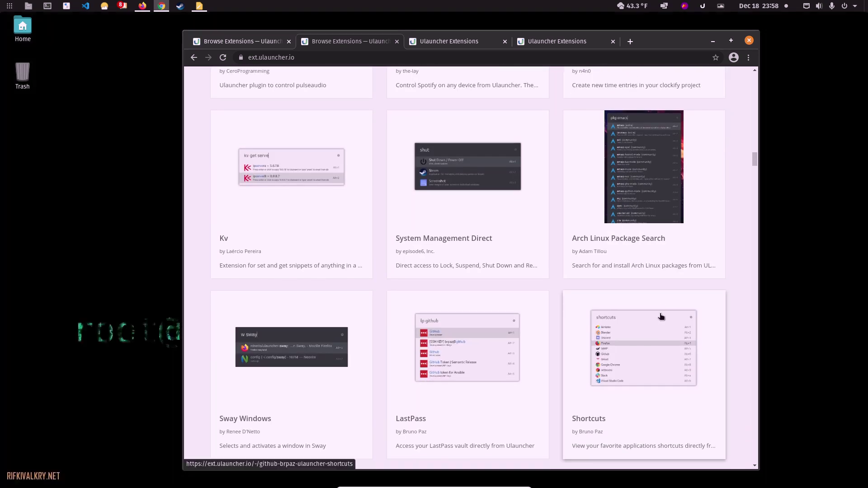
pyautogui.scroll(2, 659, 313)
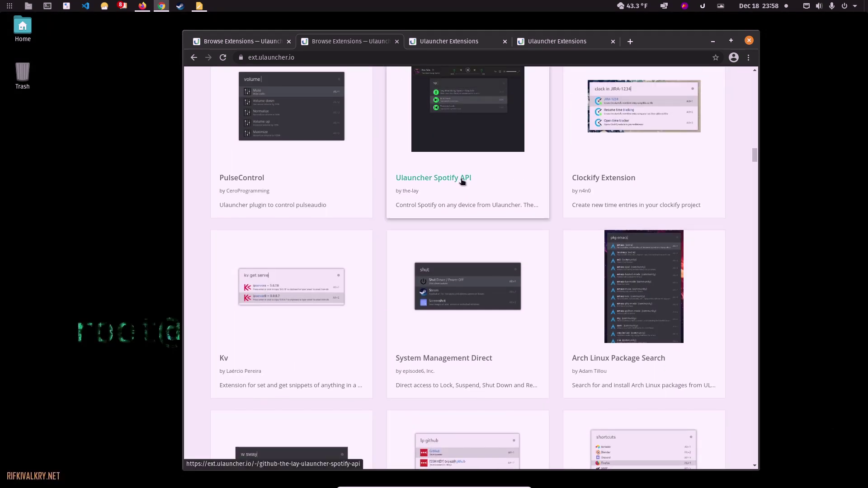
pyautogui.scroll(1, 462, 184)
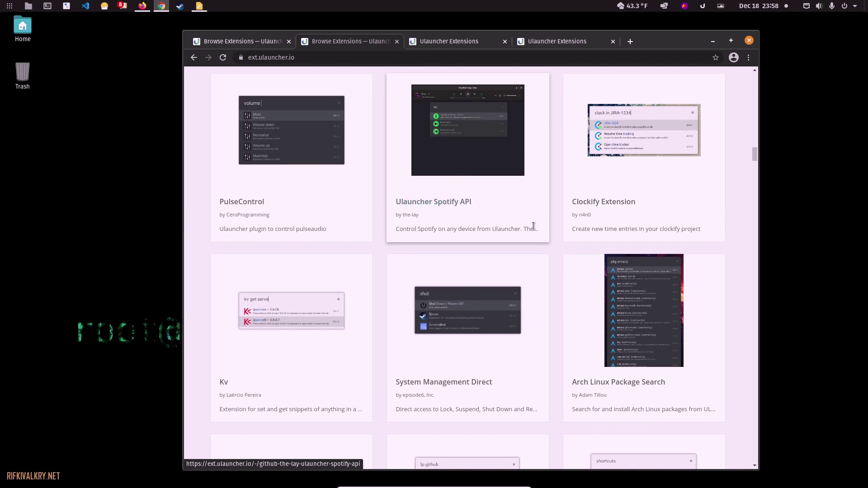
pyautogui.scroll(-2, 533, 227)
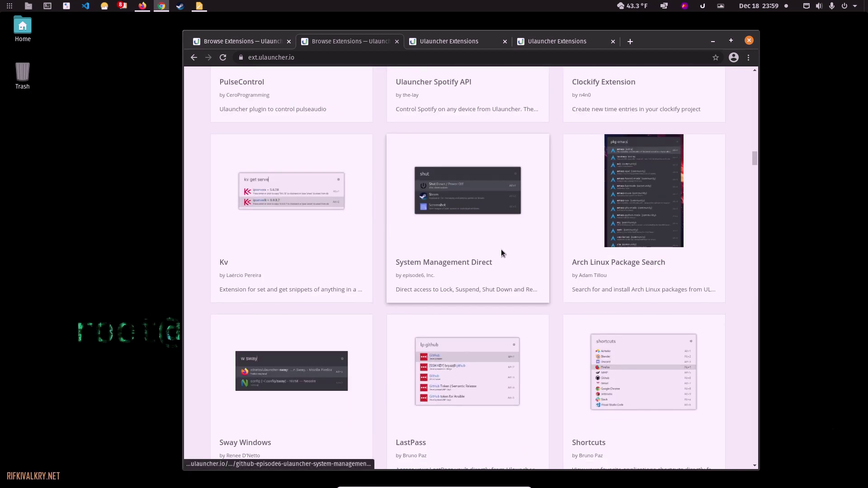
pyautogui.scroll(-1, 521, 266)
pyautogui.scroll(-2, 520, 268)
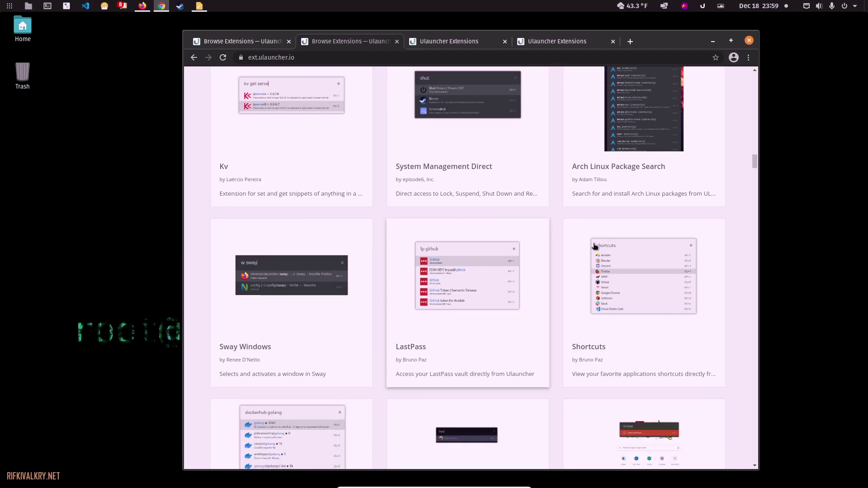
pyautogui.scroll(-2, 739, 228)
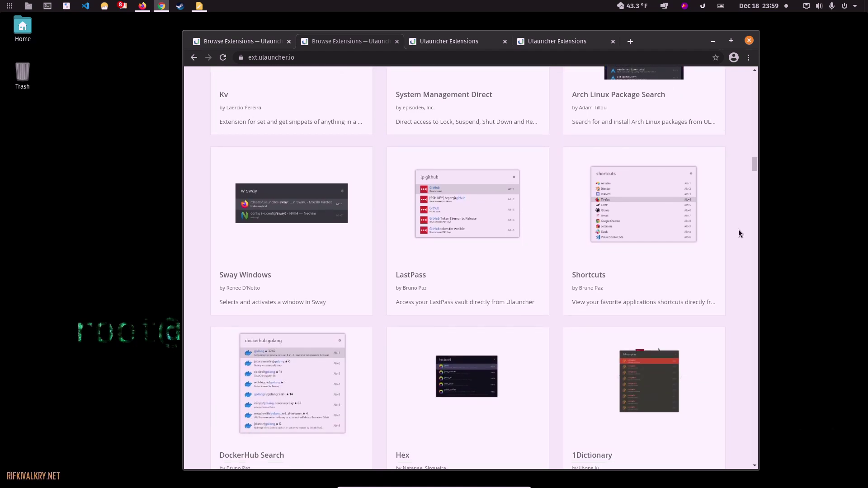
pyautogui.scroll(-5, 739, 233)
pyautogui.scroll(-4, 738, 233)
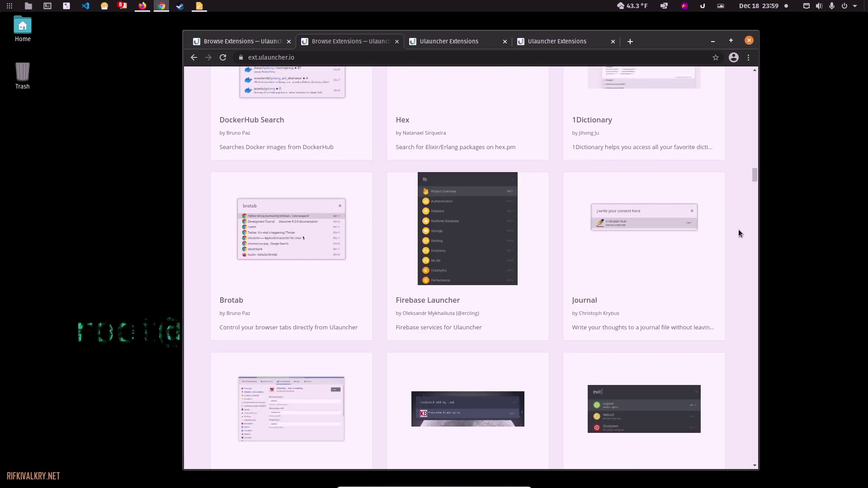
pyautogui.scroll(-2, 738, 233)
pyautogui.scroll(-1, 738, 232)
pyautogui.scroll(-2, 739, 229)
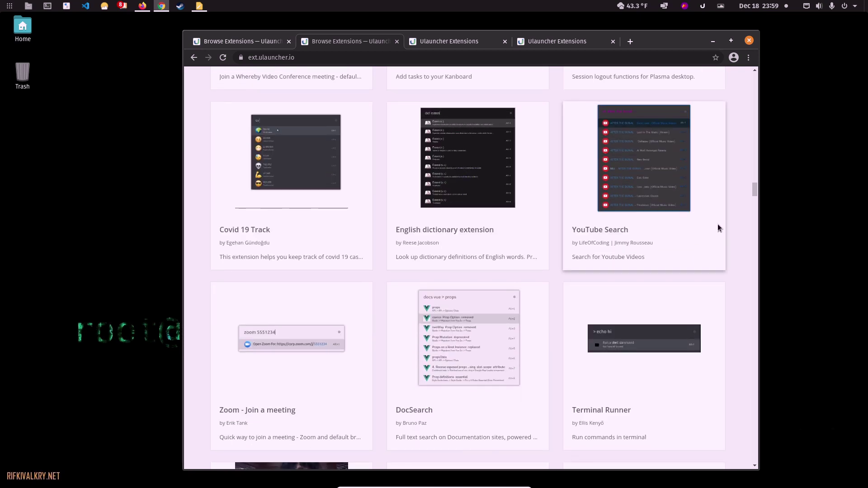
pyautogui.scroll(-2, 741, 220)
pyautogui.scroll(-2, 741, 220)
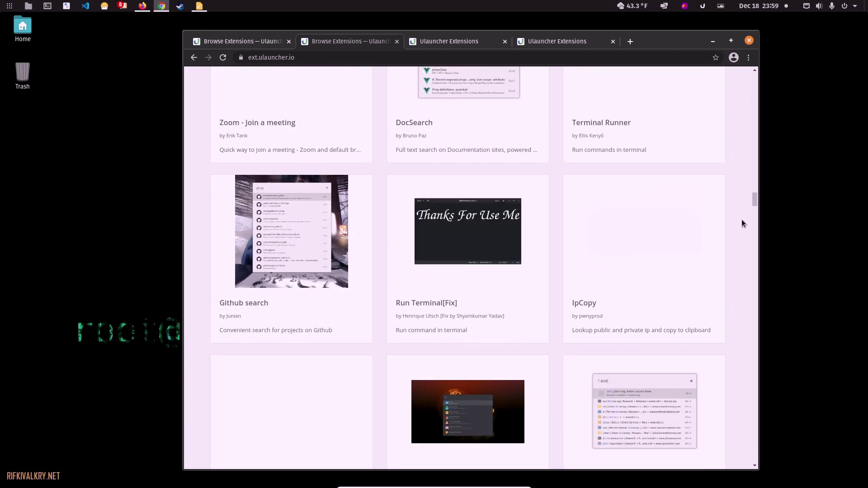
pyautogui.scroll(-2, 740, 219)
pyautogui.scroll(-2, 741, 219)
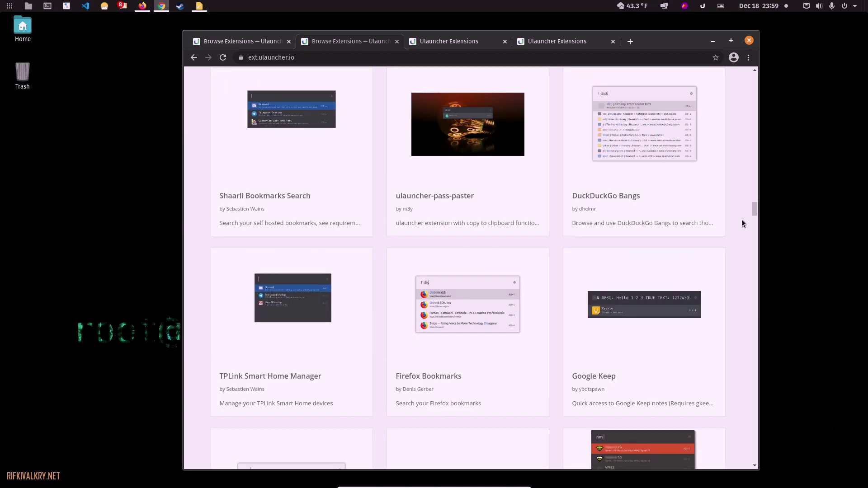
pyautogui.scroll(-2, 740, 219)
pyautogui.scroll(-2, 741, 219)
pyautogui.scroll(-1, 741, 219)
pyautogui.scroll(-2, 741, 219)
pyautogui.scroll(-2, 741, 219)
pyautogui.scroll(-1, 741, 219)
pyautogui.scroll(-1, 741, 219)
pyautogui.scroll(-2, 741, 218)
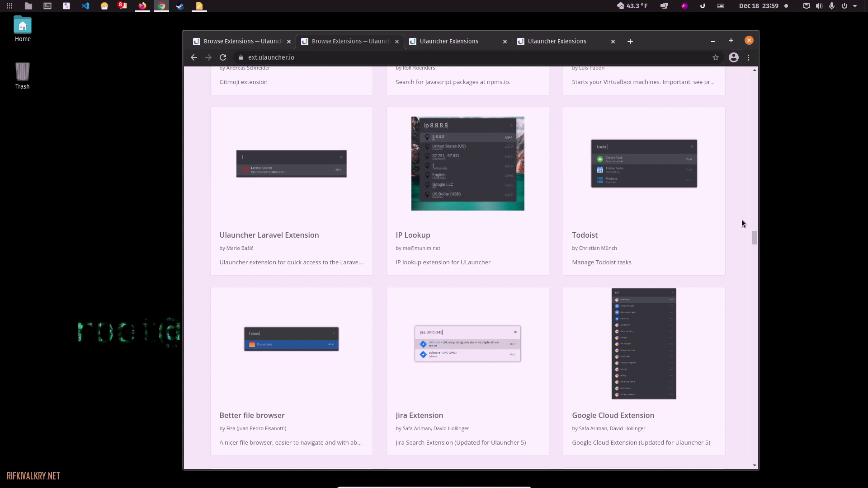
pyautogui.scroll(-2, 741, 219)
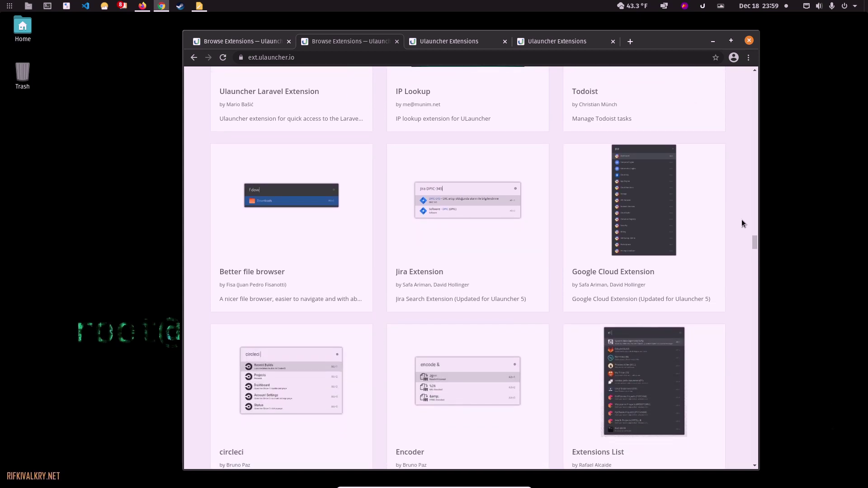
pyautogui.scroll(-3, 741, 219)
pyautogui.scroll(-3, 741, 219)
pyautogui.scroll(-2, 742, 219)
pyautogui.scroll(-2, 742, 224)
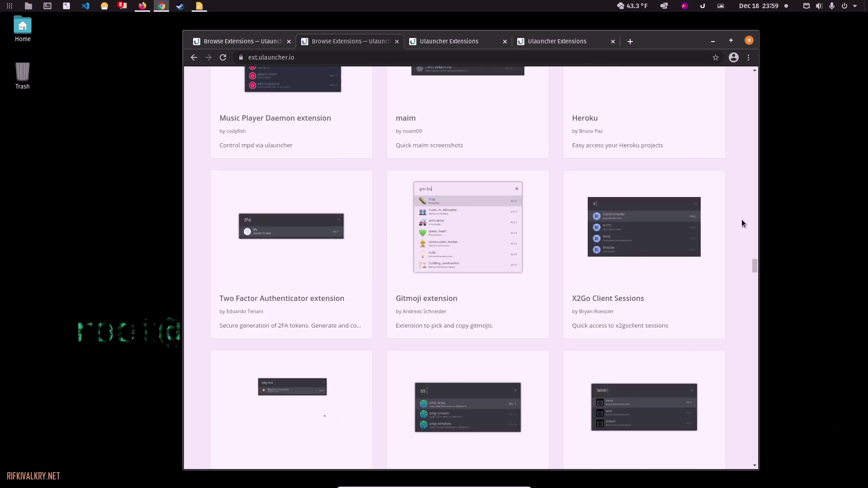
pyautogui.scroll(-2, 741, 223)
pyautogui.scroll(-2, 741, 224)
pyautogui.scroll(-2, 741, 222)
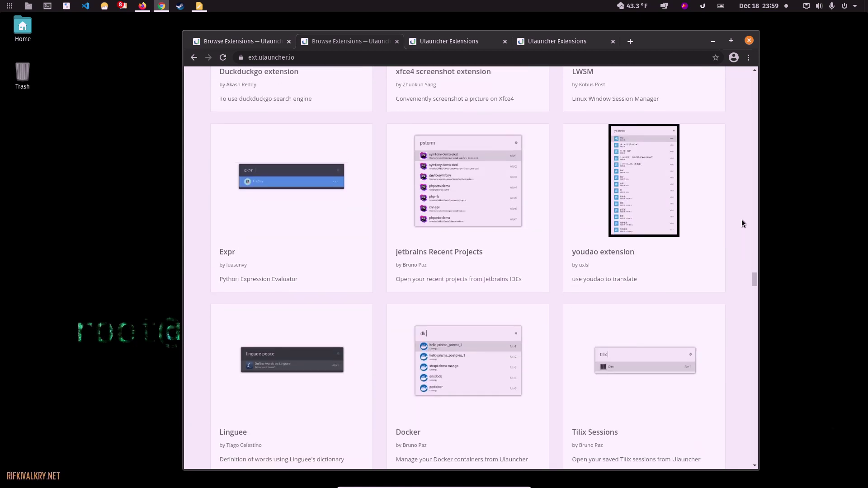
pyautogui.scroll(-3, 741, 224)
pyautogui.scroll(-2, 741, 223)
pyautogui.scroll(2, 741, 223)
pyautogui.scroll(-3, 742, 222)
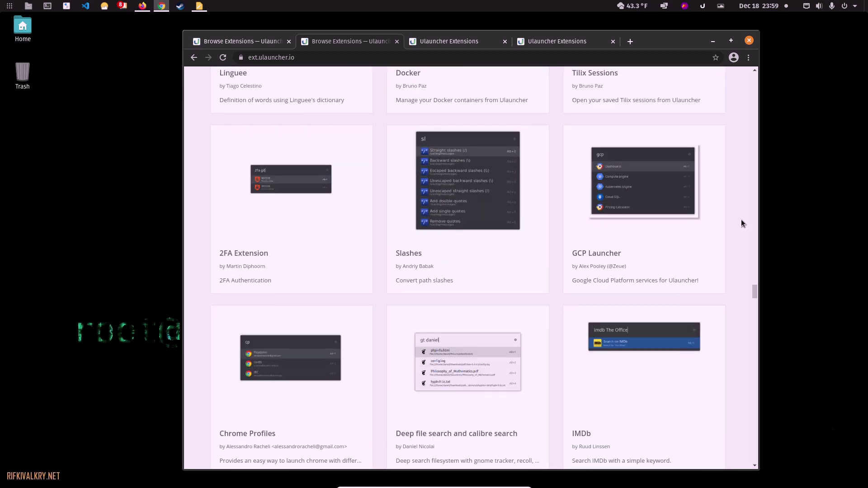
pyautogui.scroll(-2, 741, 221)
pyautogui.scroll(-2, 740, 219)
pyautogui.scroll(1, 740, 220)
pyautogui.scroll(1, 739, 220)
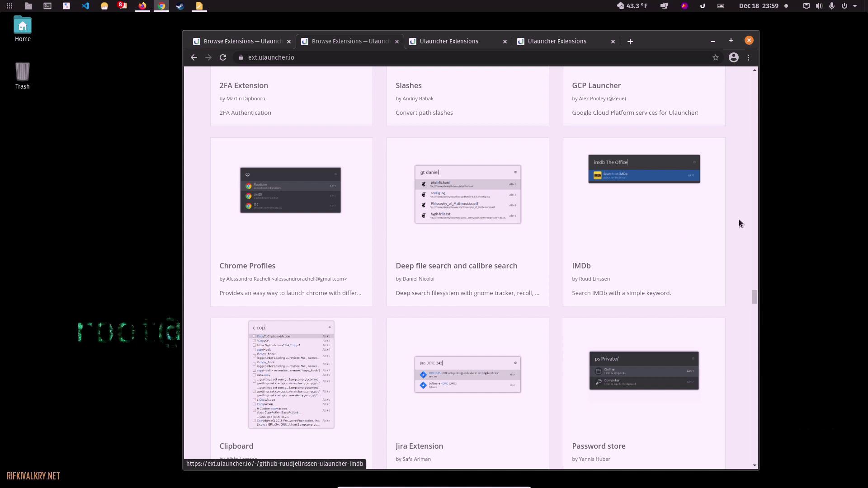
pyautogui.scroll(-1, 733, 223)
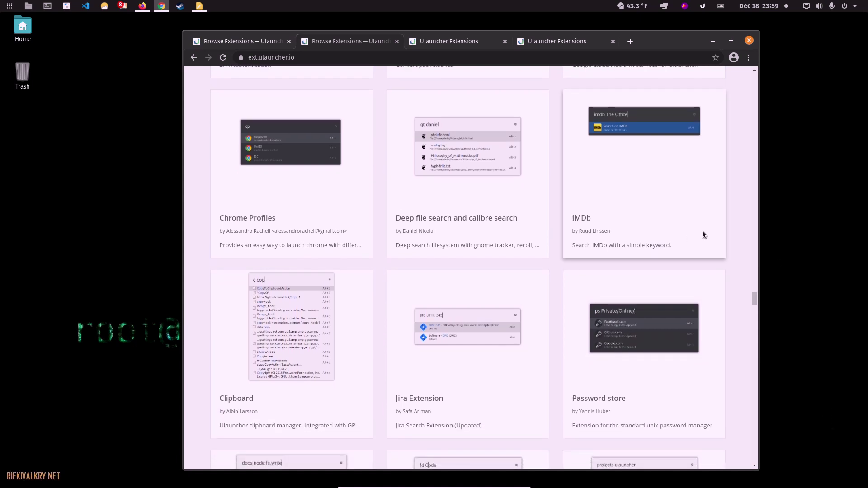
pyautogui.scroll(-2, 732, 234)
pyautogui.scroll(-2, 732, 237)
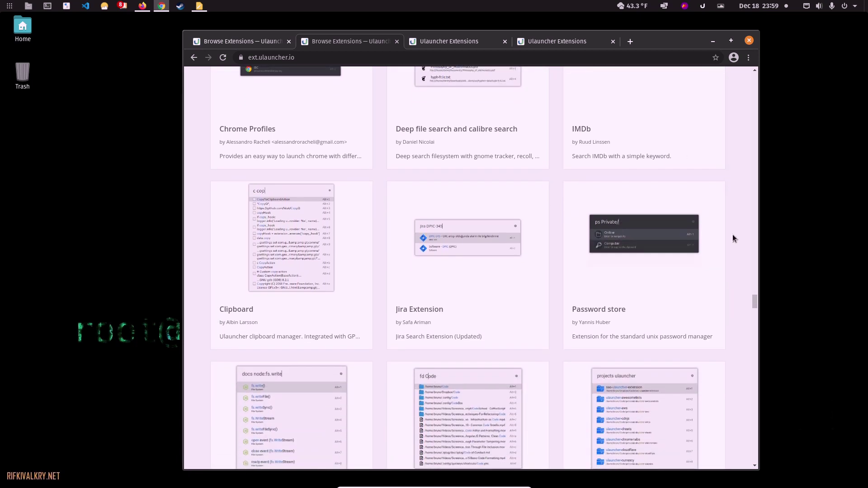
pyautogui.scroll(-3, 733, 238)
pyautogui.scroll(-1, 732, 238)
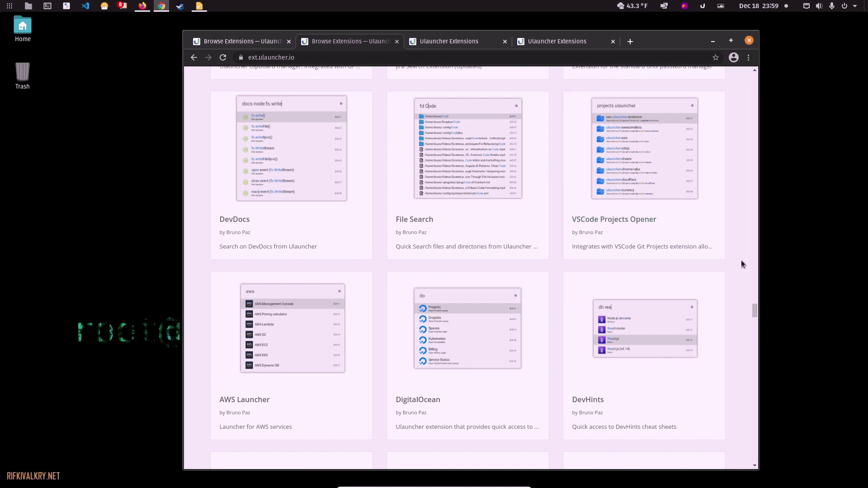
pyautogui.scroll(-1, 736, 261)
pyautogui.scroll(-2, 736, 261)
pyautogui.scroll(-2, 735, 261)
pyautogui.scroll(-2, 735, 265)
pyautogui.scroll(-2, 735, 265)
pyautogui.scroll(-2, 735, 265)
pyautogui.scroll(-3, 736, 265)
pyautogui.scroll(-2, 736, 264)
pyautogui.scroll(-2, 736, 264)
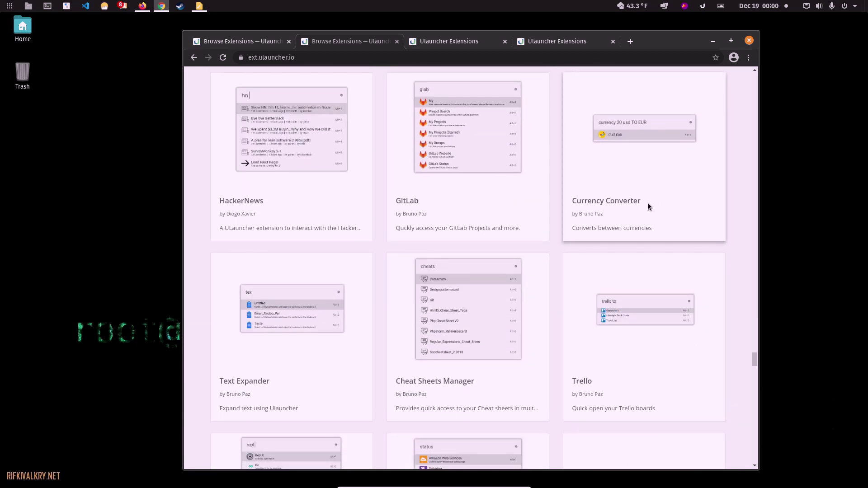
# Open Currency Converter in a background tab and jump back to the top of the gallery.
pyautogui.middleClick(590, 203)
pyautogui.scroll(-3, 736, 282)
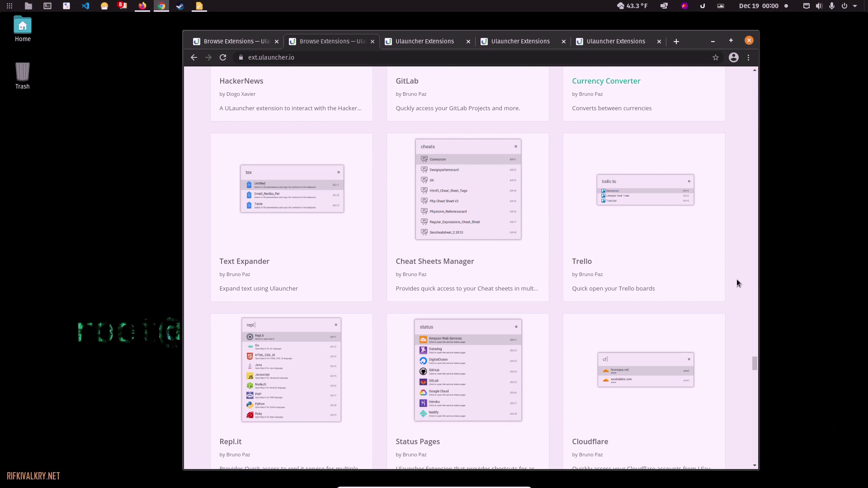
pyautogui.scroll(-3, 738, 283)
pyautogui.scroll(-4, 736, 279)
pyautogui.scroll(1, 736, 279)
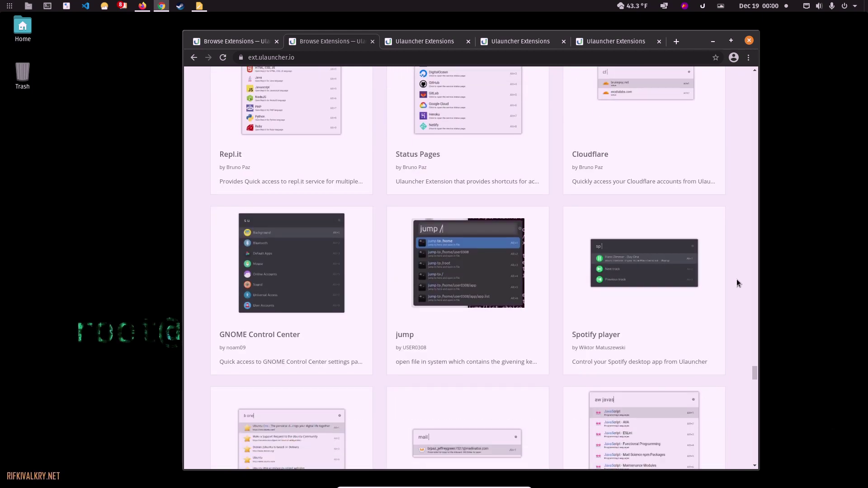
pyautogui.scroll(-5, 737, 273)
pyautogui.scroll(-5, 738, 277)
pyautogui.scroll(-4, 745, 276)
pyautogui.scroll(-5, 728, 293)
pyautogui.scroll(-10, 653, 337)
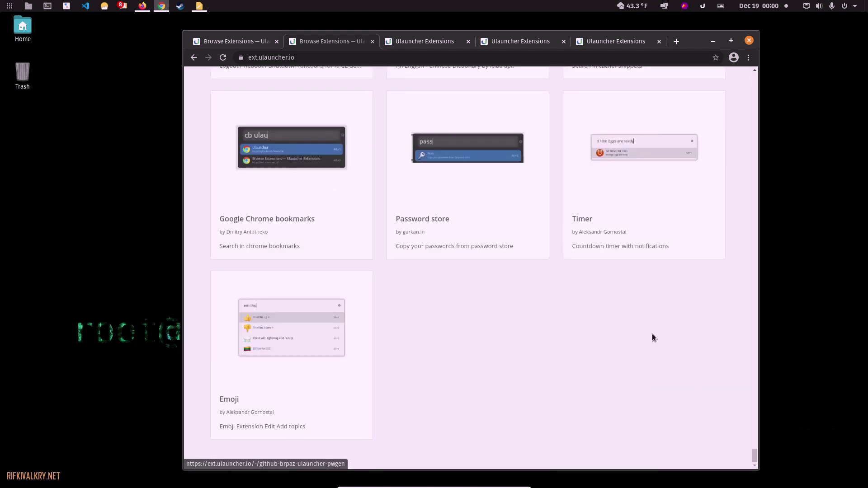
pyautogui.press('Home')
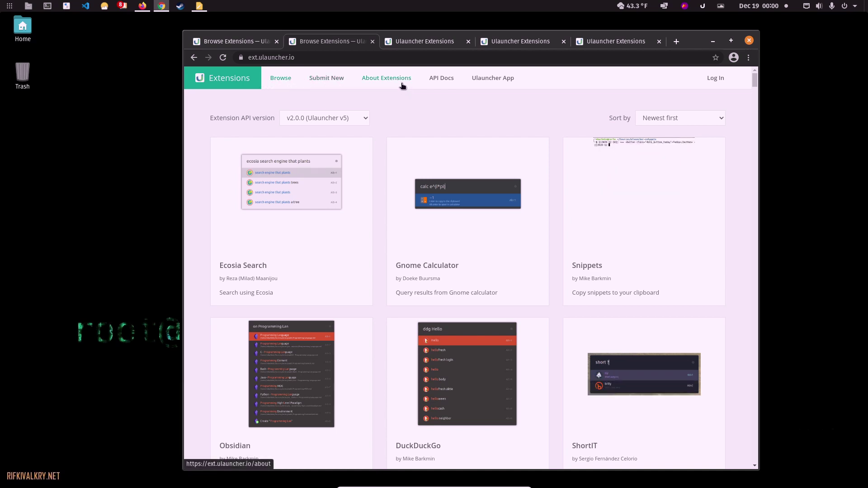
# Read the extension API development tutorial, then switch to the DuckDuckGo extension tab.
pyautogui.click(449, 82)
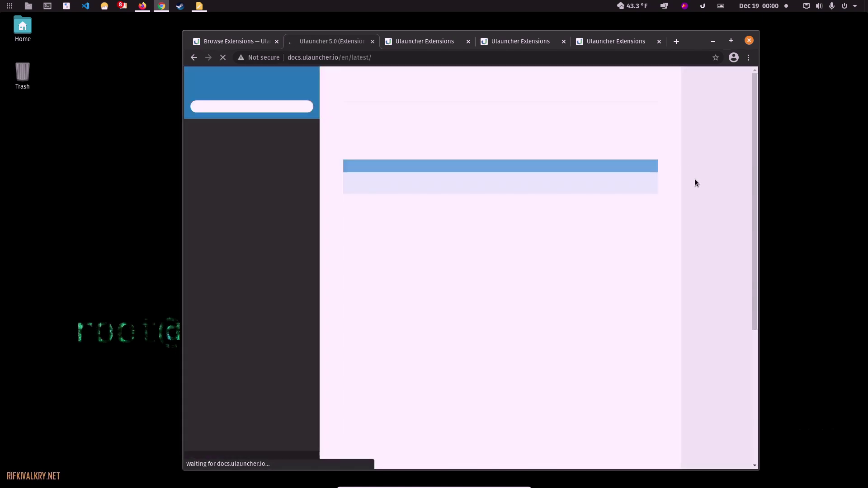
pyautogui.scroll(-1, 705, 226)
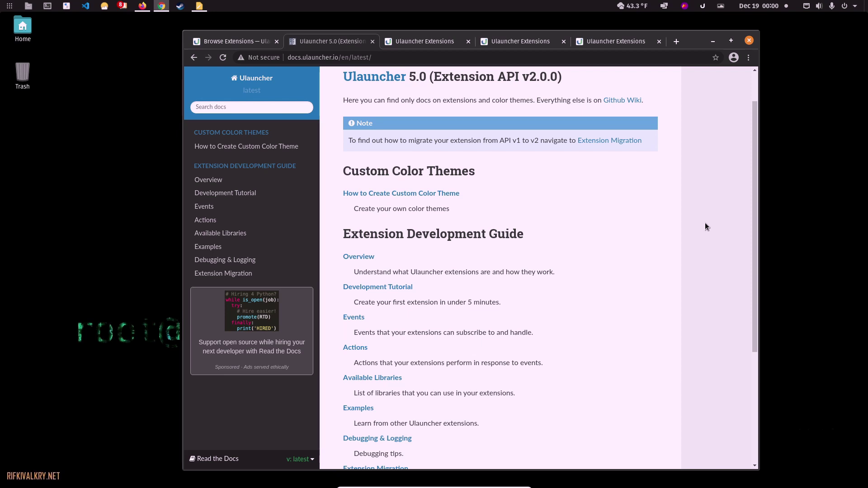
pyautogui.scroll(-2, 704, 225)
pyautogui.scroll(-1, 704, 226)
pyautogui.scroll(-1, 705, 226)
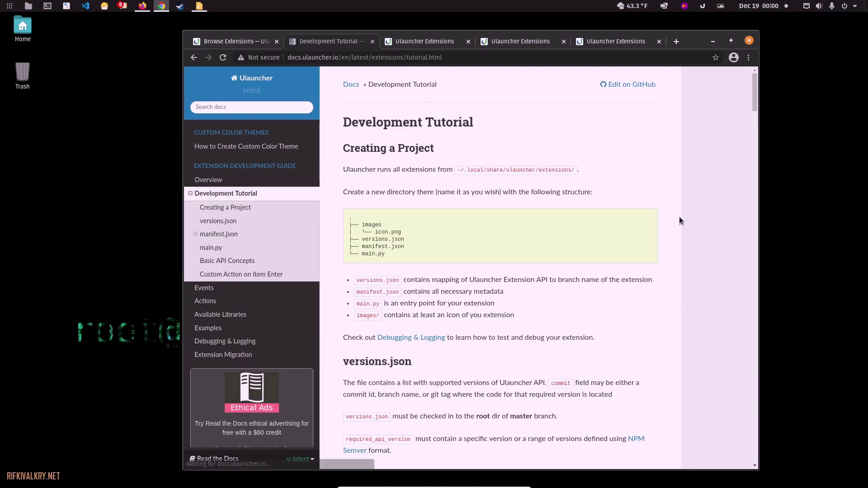
pyautogui.scroll(-1, 680, 220)
pyautogui.scroll(-2, 680, 220)
pyautogui.scroll(-2, 680, 220)
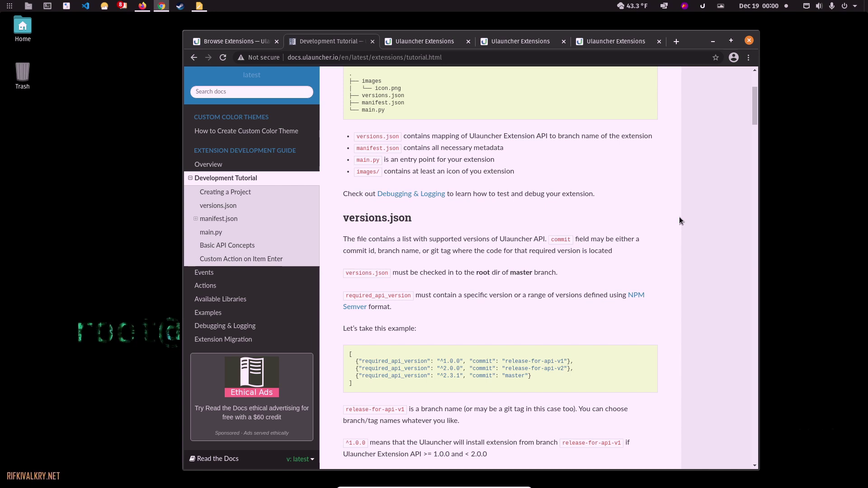
pyautogui.scroll(-1, 679, 221)
pyautogui.scroll(-2, 680, 220)
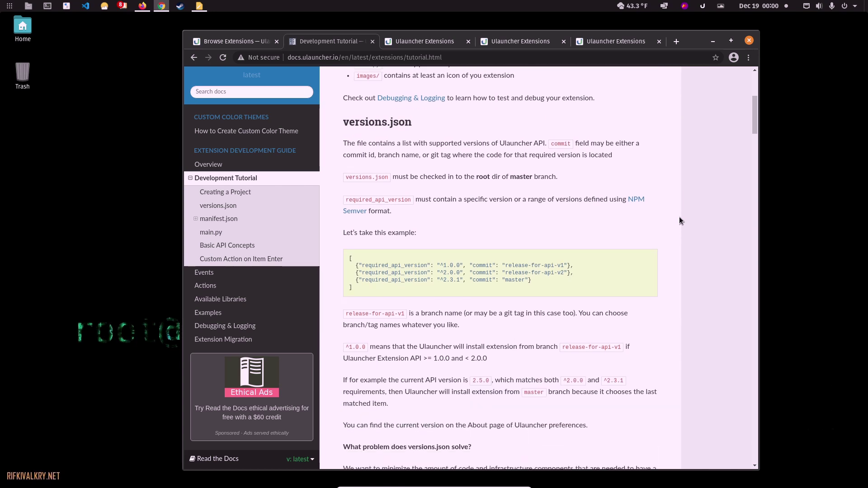
pyautogui.scroll(-3, 679, 221)
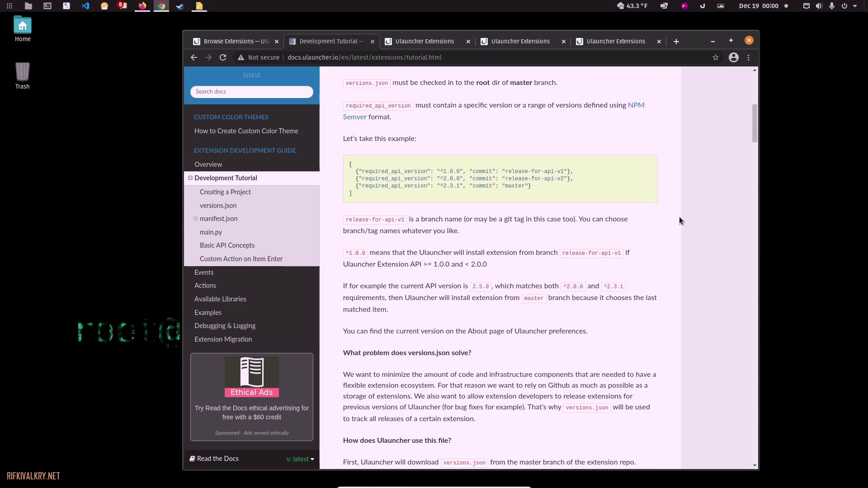
pyautogui.scroll(-2, 680, 221)
pyautogui.scroll(-3, 680, 221)
pyautogui.scroll(-3, 679, 221)
pyautogui.scroll(-2, 678, 217)
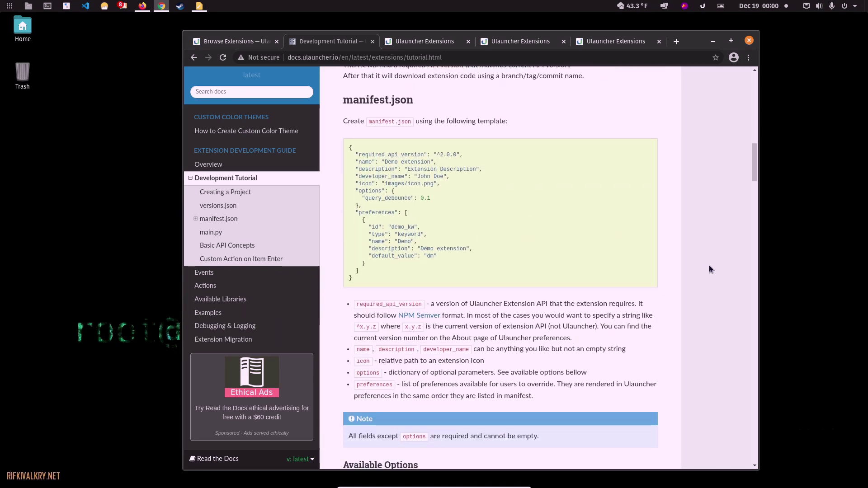
pyautogui.scroll(-1, 708, 265)
pyautogui.scroll(-3, 710, 269)
pyautogui.scroll(-1, 710, 270)
pyautogui.scroll(-2, 709, 269)
pyautogui.scroll(-1, 710, 270)
pyautogui.scroll(-2, 709, 269)
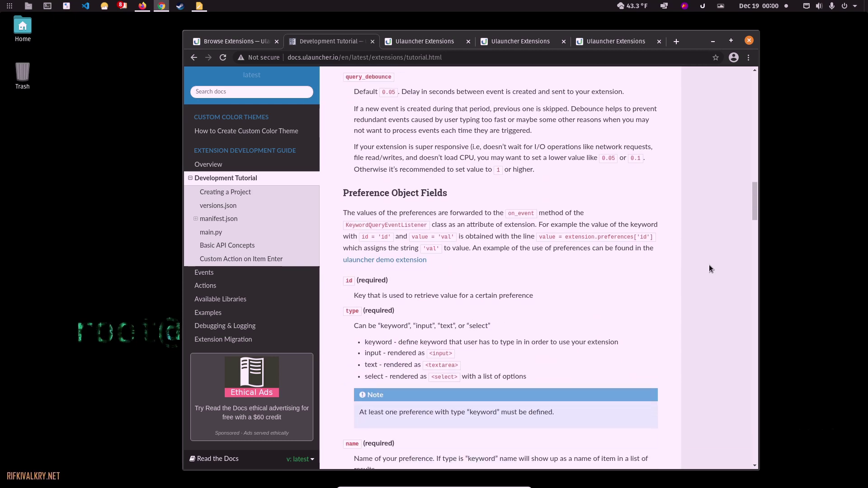
pyautogui.scroll(-6, 709, 269)
pyautogui.scroll(-4, 710, 268)
pyautogui.scroll(-2, 709, 269)
pyautogui.scroll(-2, 709, 269)
pyautogui.scroll(-1, 709, 268)
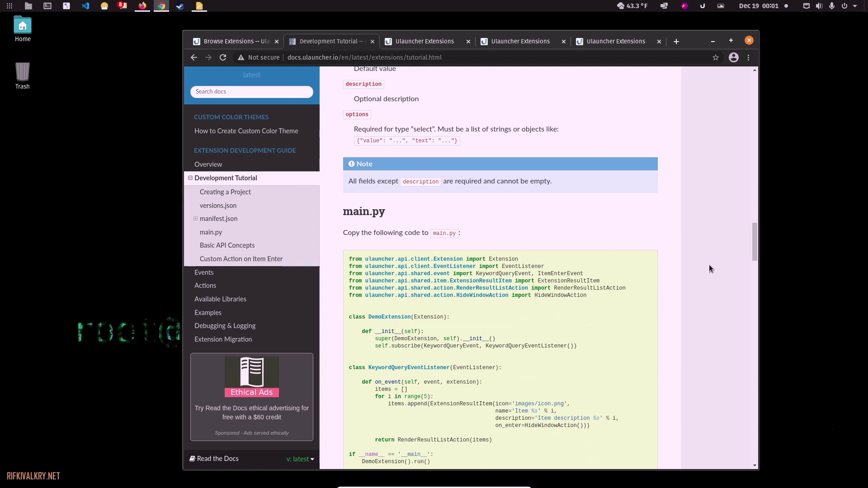
pyautogui.scroll(-1, 709, 269)
pyautogui.scroll(-2, 709, 266)
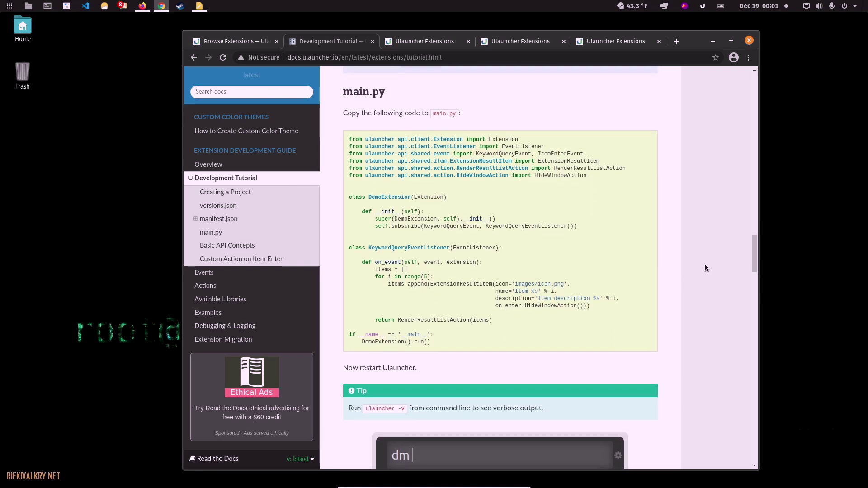
pyautogui.scroll(-2, 705, 266)
pyautogui.scroll(-3, 705, 266)
pyautogui.scroll(-2, 704, 266)
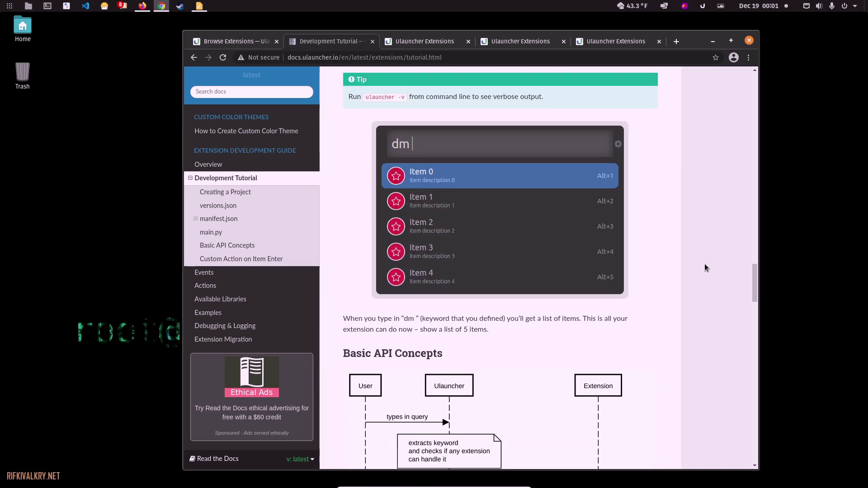
pyautogui.scroll(-2, 705, 267)
pyautogui.scroll(-1, 704, 266)
pyautogui.scroll(-4, 705, 267)
pyautogui.scroll(-5, 704, 264)
pyautogui.scroll(-3, 705, 264)
pyautogui.scroll(-7, 697, 258)
pyautogui.scroll(-4, 696, 258)
pyautogui.scroll(-4, 697, 258)
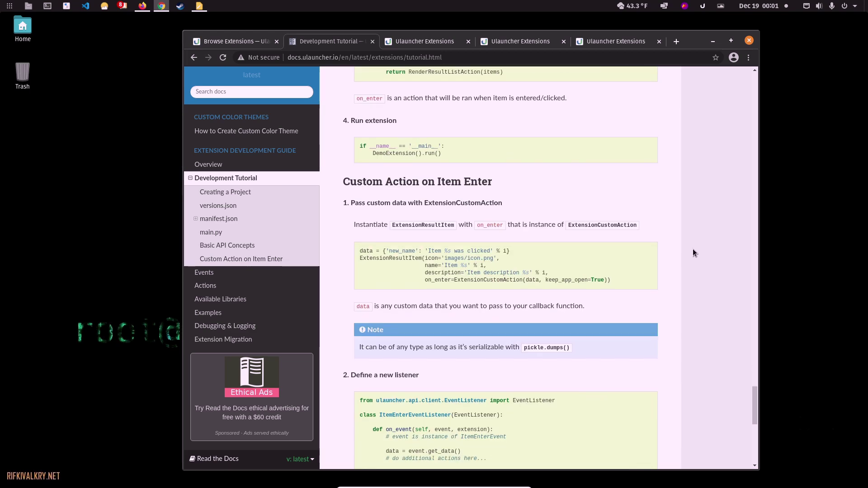
pyautogui.click(408, 46)
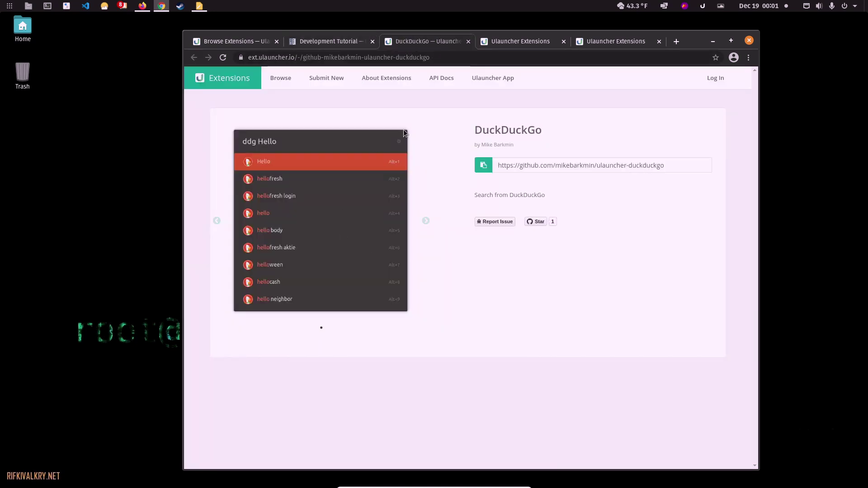
# Bring up the Youtube Search extension tab and open Ulauncher Preferences from the tray icon.
pyautogui.click(600, 42)
pyautogui.click(524, 42)
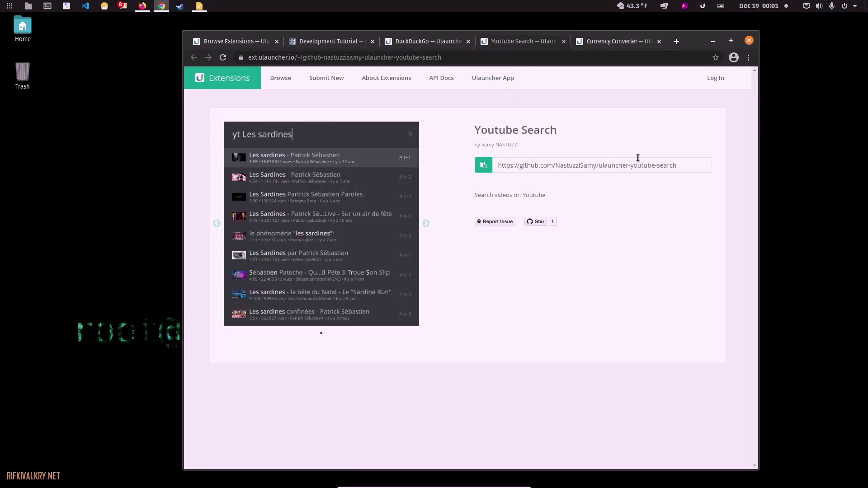
pyautogui.click(664, 7)
pyautogui.click(674, 31)
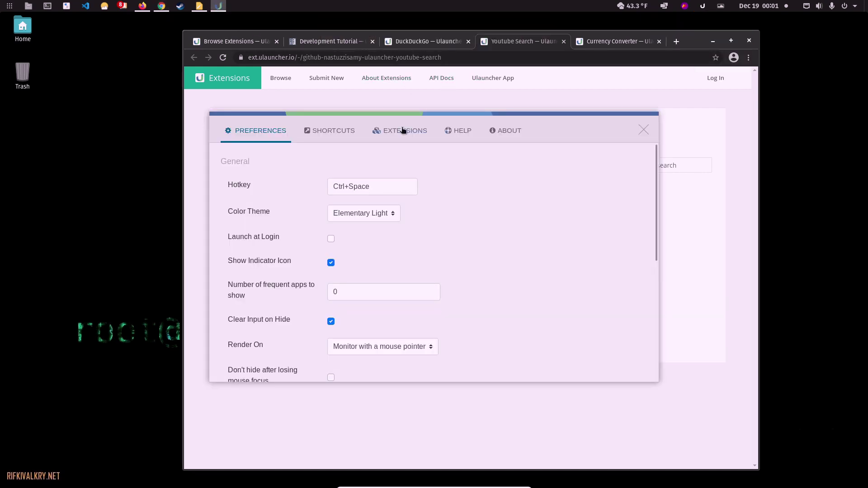
# Start Add extension and copy the Youtube Search GitHub repository URL from its page.
pyautogui.click(400, 129)
pyautogui.click(242, 161)
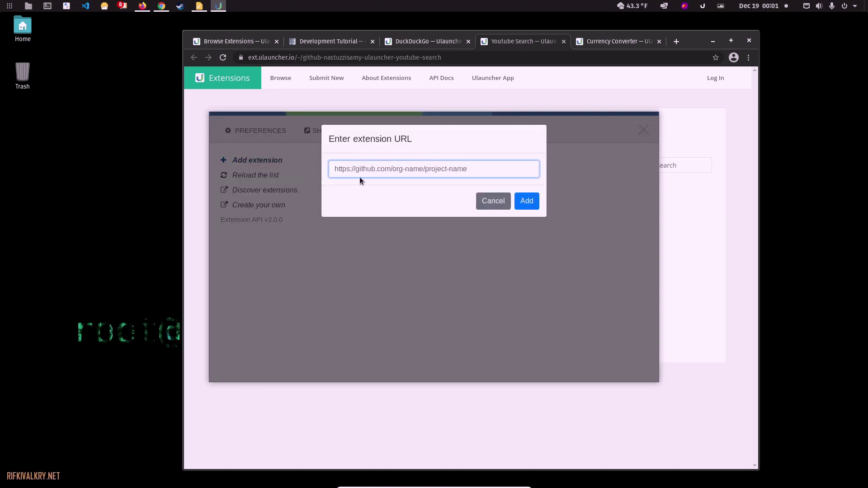
pyautogui.click(680, 104)
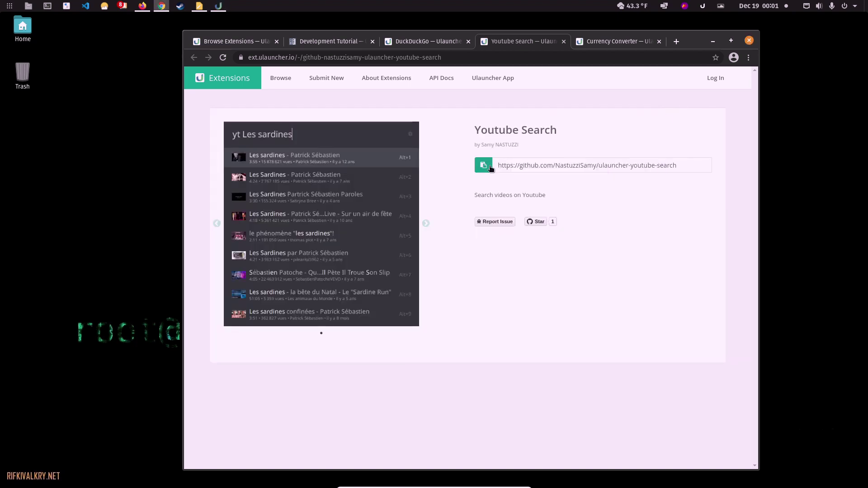
pyautogui.click(484, 165)
# Paste the repository URL into the add-extension field and confirm installing Youtube Search.
pyautogui.click(217, 6)
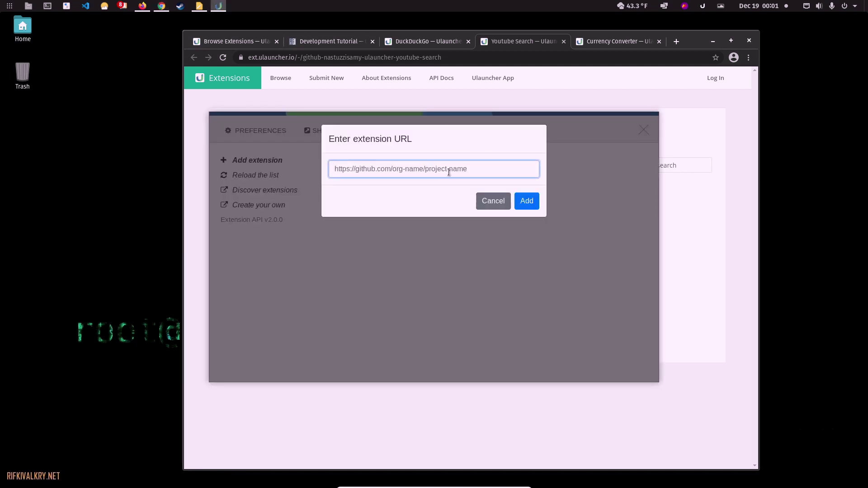
pyautogui.hotkey('ctrl', 'v')
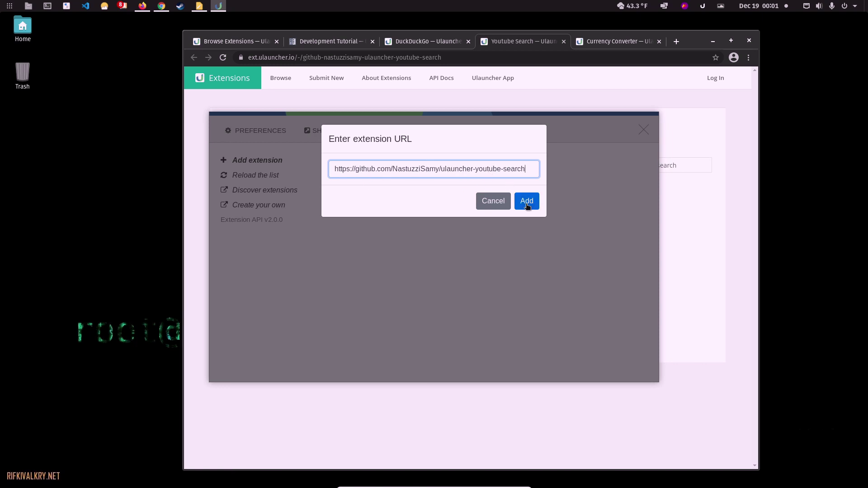
pyautogui.click(527, 202)
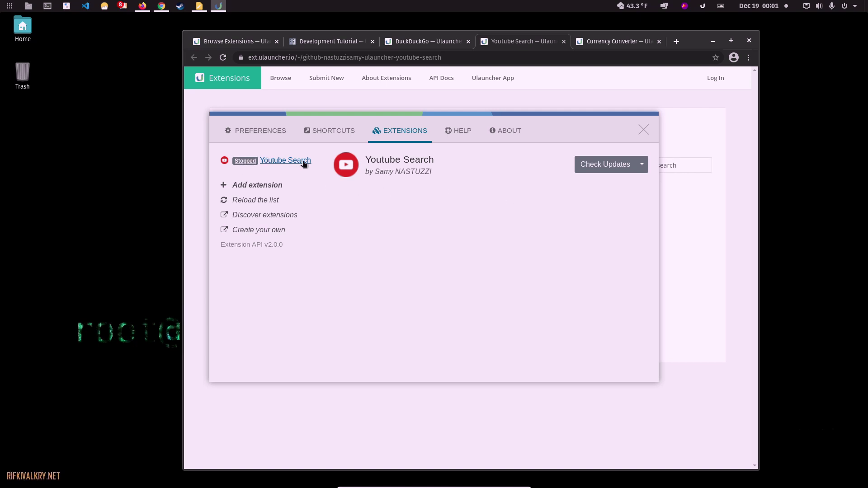
# Check the Youtube Search extension for updates and glance at its extra options.
pyautogui.click(619, 163)
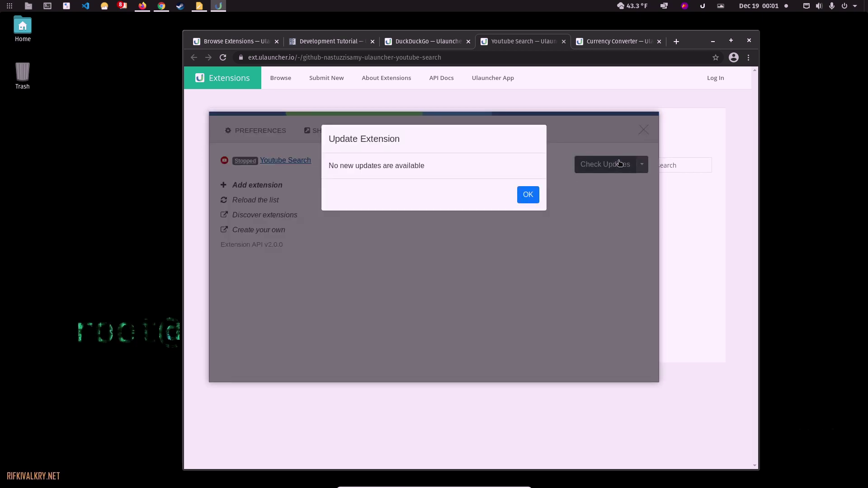
pyautogui.click(533, 197)
pyautogui.click(642, 164)
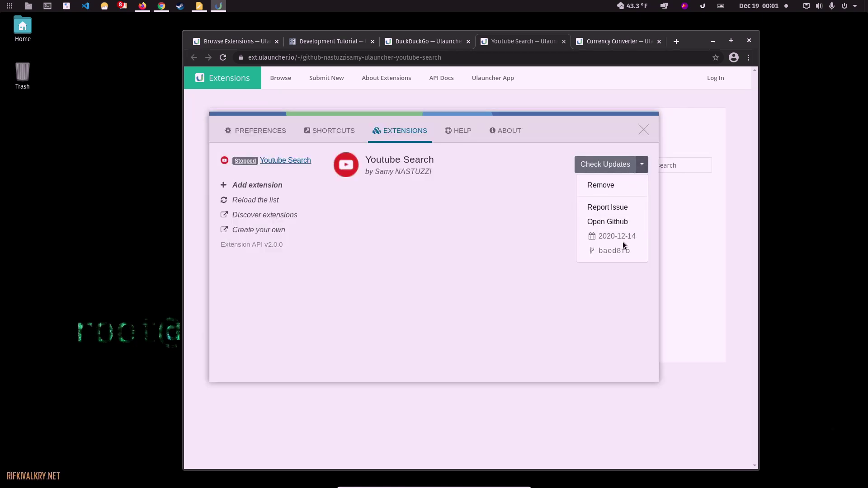
pyautogui.click(507, 231)
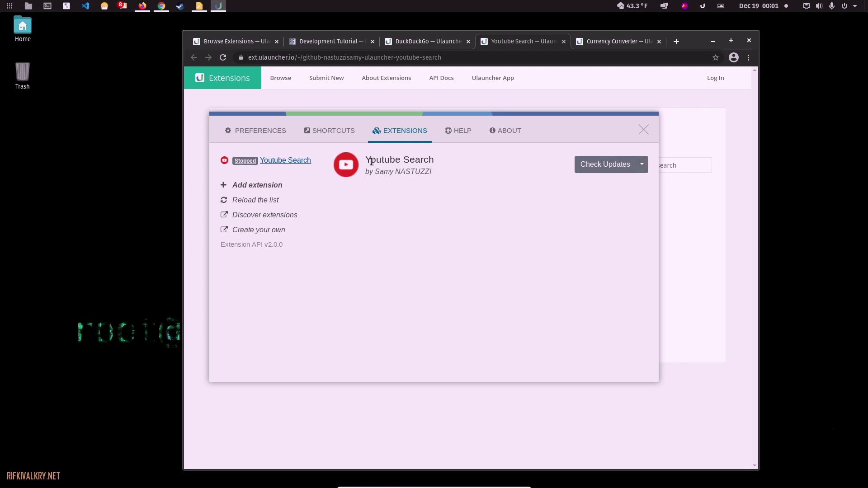
# Browse Shortcuts, About and the Youtube Search settings (keyword yt, thumbnails on), then close Preferences.
pyautogui.click(328, 134)
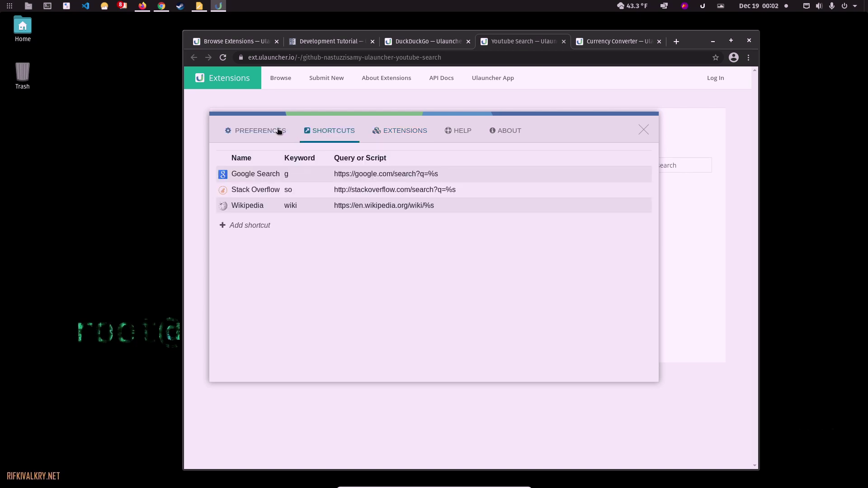
pyautogui.click(500, 131)
pyautogui.click(414, 131)
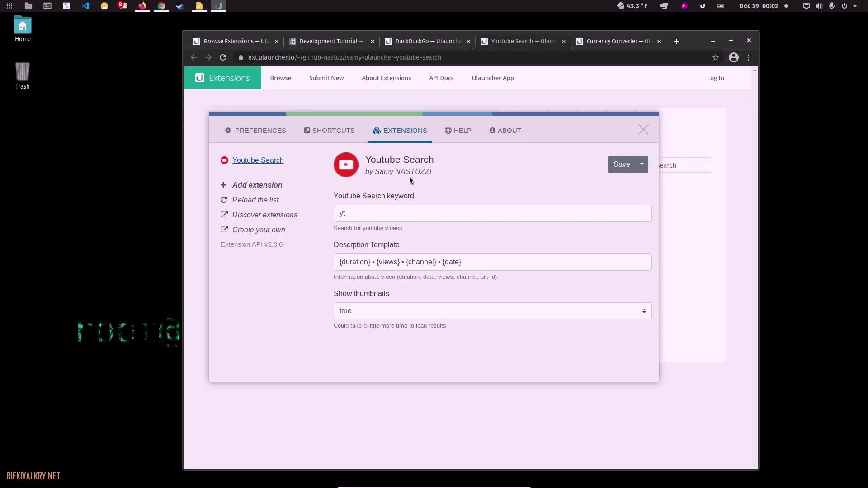
pyautogui.click(272, 131)
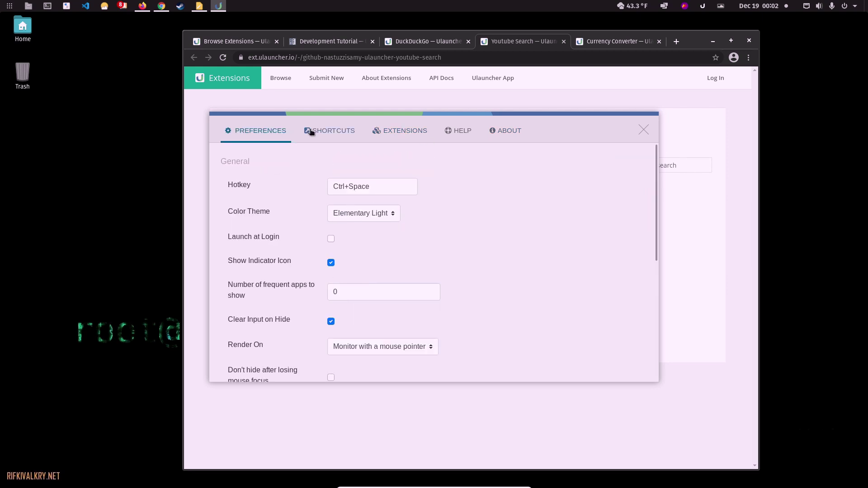
pyautogui.click(312, 129)
pyautogui.click(403, 130)
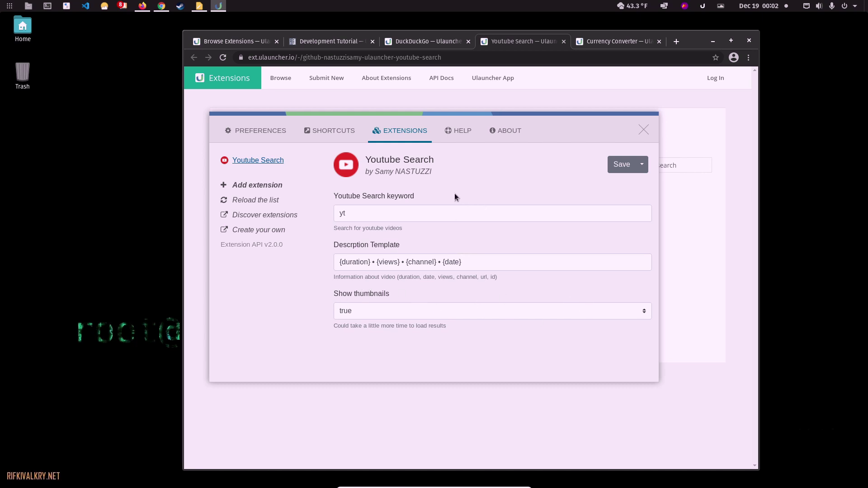
pyautogui.click(641, 133)
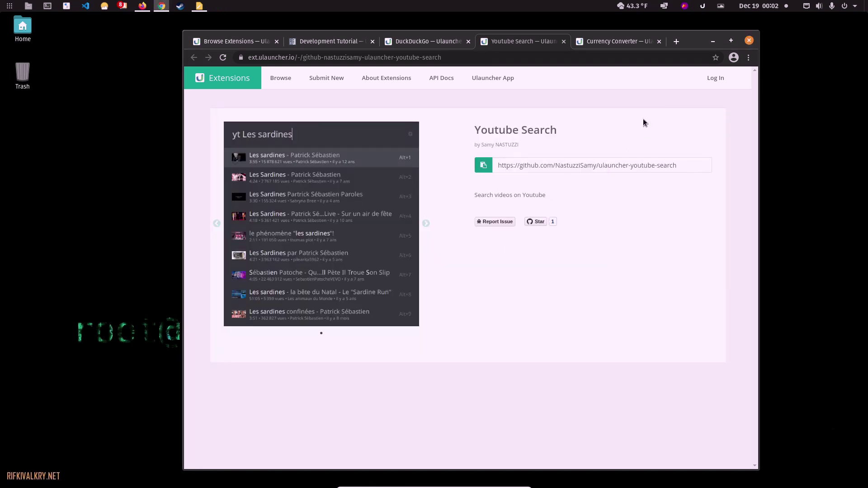
# Summon Ulauncher, search 'yt eznix' and arrow through the video results.
pyautogui.hotkey('ctrl', 'space')
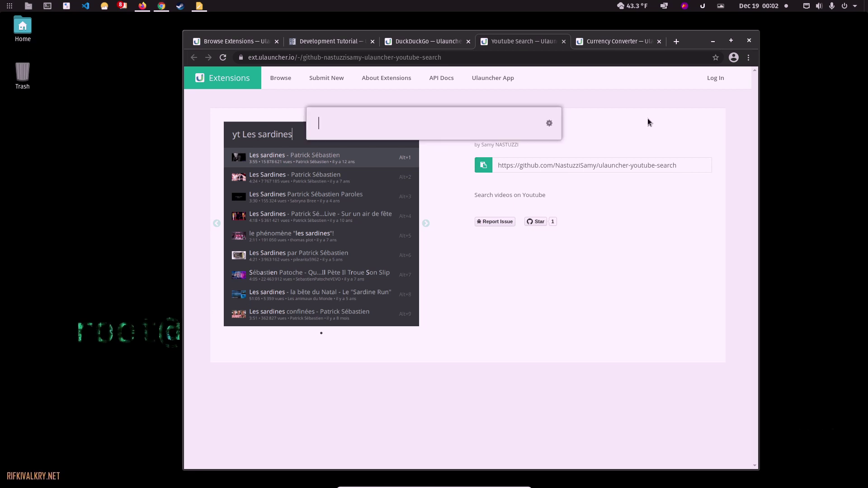
pyautogui.write('yt')
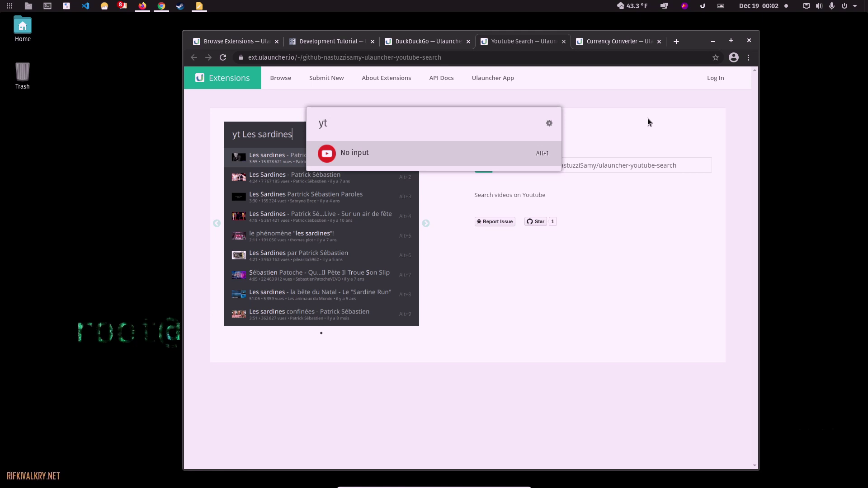
pyautogui.write(' exnix')
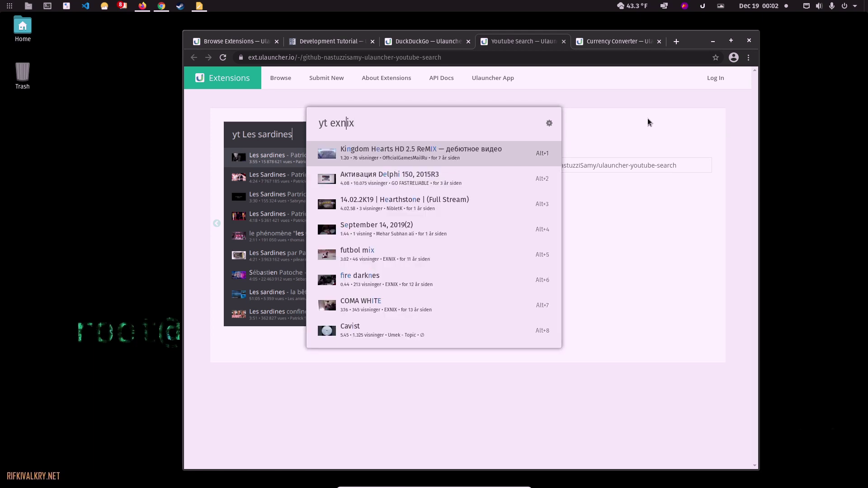
pyautogui.press('BackSpace')
pyautogui.write('z')
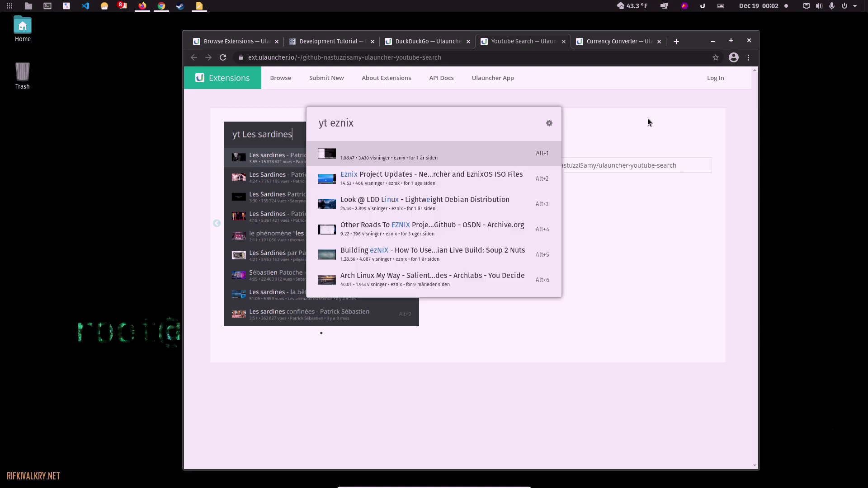
pyautogui.press('Down')
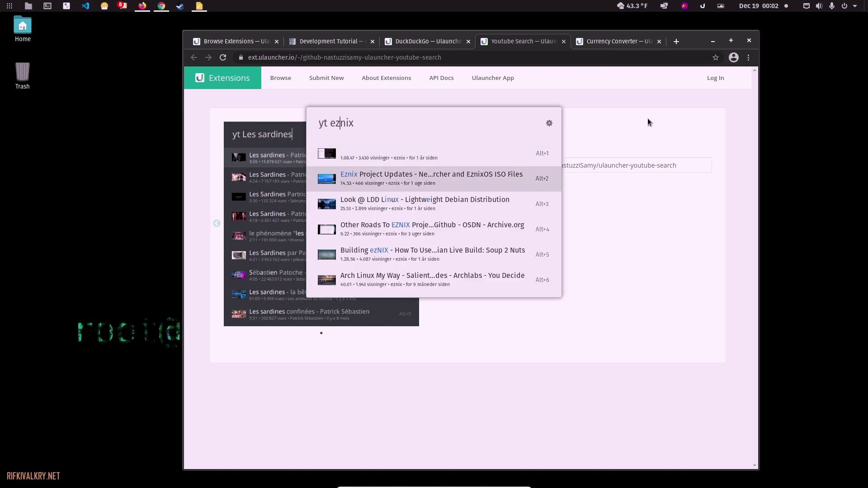
pyautogui.press('Up')
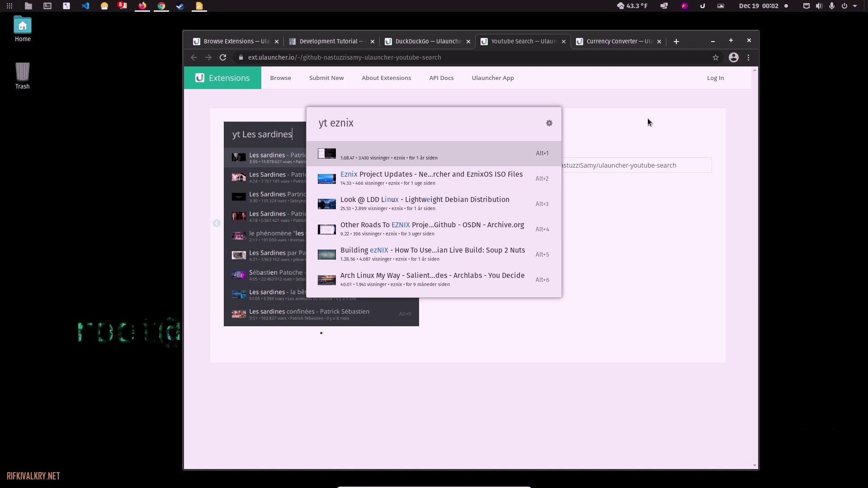
pyautogui.press('Down')
pyautogui.press('Down')
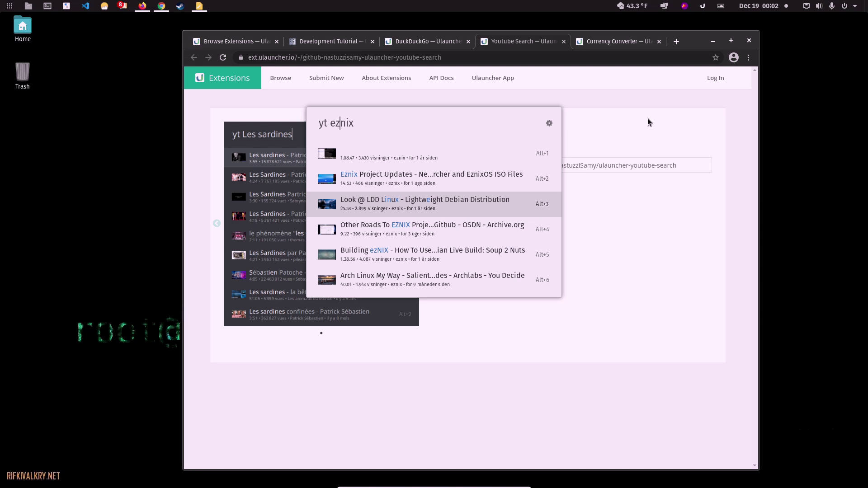
pyautogui.press('Up')
pyautogui.press('Up')
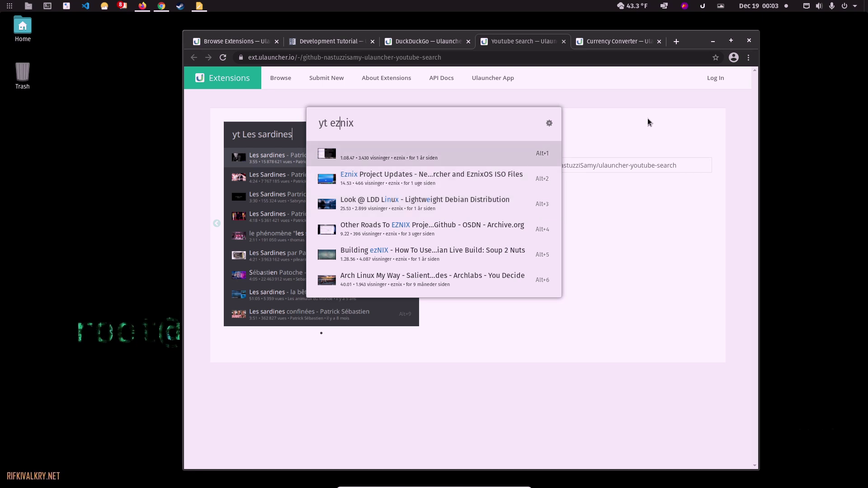
pyautogui.press('Down')
pyautogui.press('Down')
pyautogui.press('Down')
pyautogui.press('Down')
pyautogui.press('Down')
pyautogui.press('Down')
pyautogui.press('Down')
pyautogui.press('Down')
pyautogui.press('Down')
pyautogui.press('Down')
pyautogui.press('Down')
pyautogui.press('Down')
pyautogui.press('Down')
pyautogui.press('Down')
pyautogui.press('Down')
pyautogui.press('Down')
pyautogui.press('Down')
pyautogui.press('Down')
pyautogui.press('Down')
# Narrow the search from 'eznix geek' to 'eznix archer' and select the second video result.
pyautogui.press('Down')
pyautogui.press('Down')
pyautogui.press('Down')
pyautogui.press('Up')
pyautogui.press('Up')
pyautogui.press('Up')
pyautogui.press('Up')
pyautogui.press('Up')
pyautogui.press('Down')
pyautogui.press('Down')
pyautogui.press('Down')
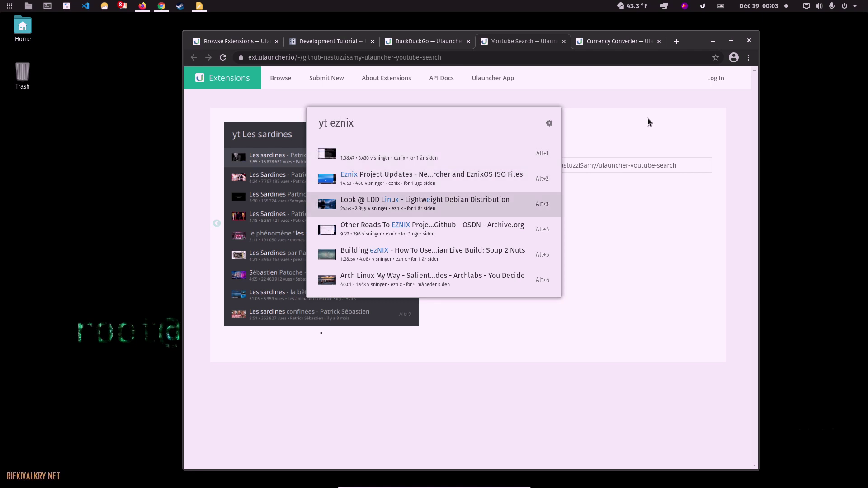
pyautogui.press('Down')
pyautogui.press('Up')
pyautogui.press('Up')
pyautogui.press('Up')
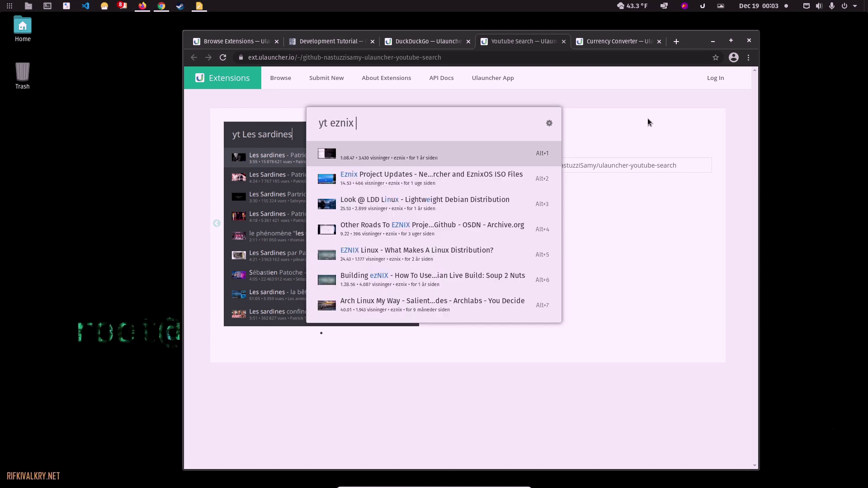
pyautogui.write('gee')
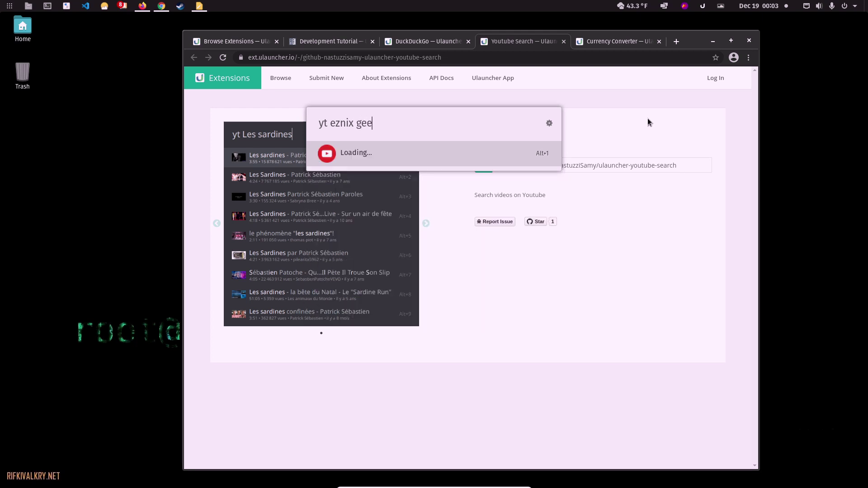
pyautogui.write('k')
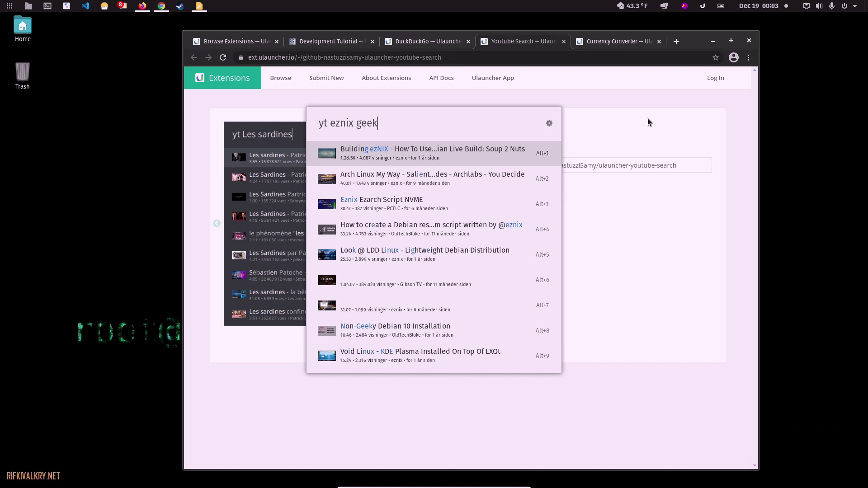
pyautogui.press('BackSpace')
pyautogui.press('BackSpace')
pyautogui.press('BackSpace')
pyautogui.press('BackSpace')
pyautogui.write('a')
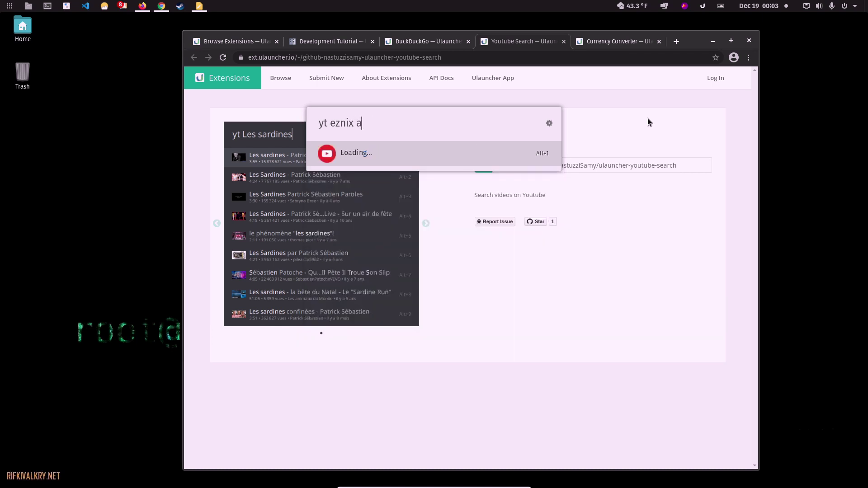
pyautogui.write('rcher')
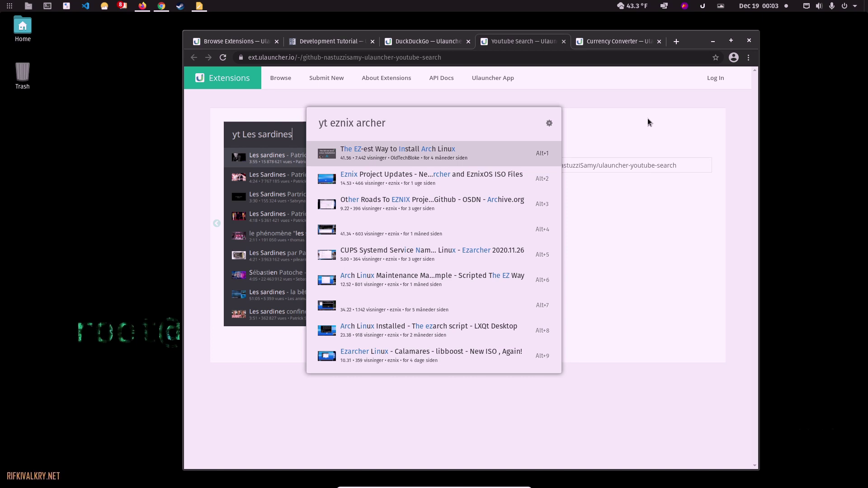
pyautogui.press('Down')
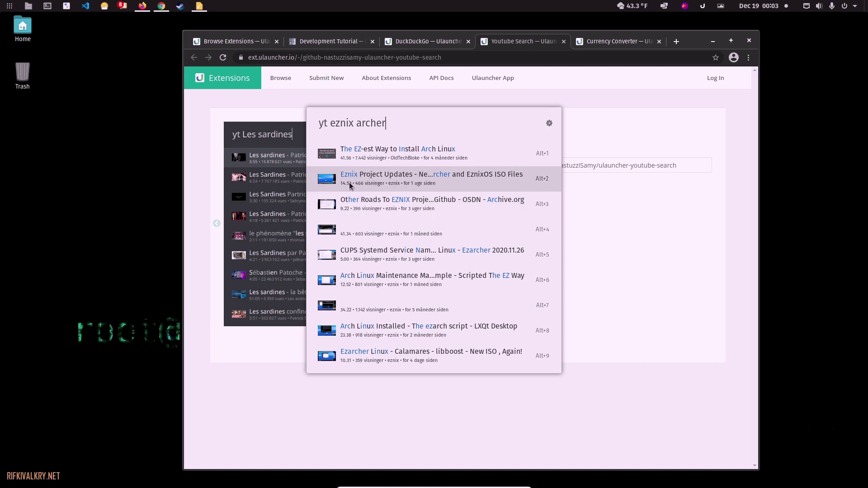
# Open the Eznix Project Updates video on YouTube and decline the sign-in prompt.
pyautogui.click(377, 177)
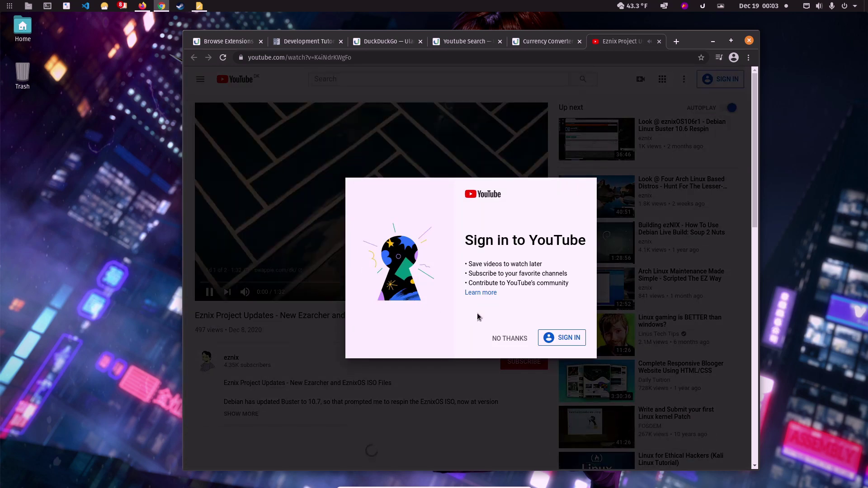
pyautogui.click(509, 338)
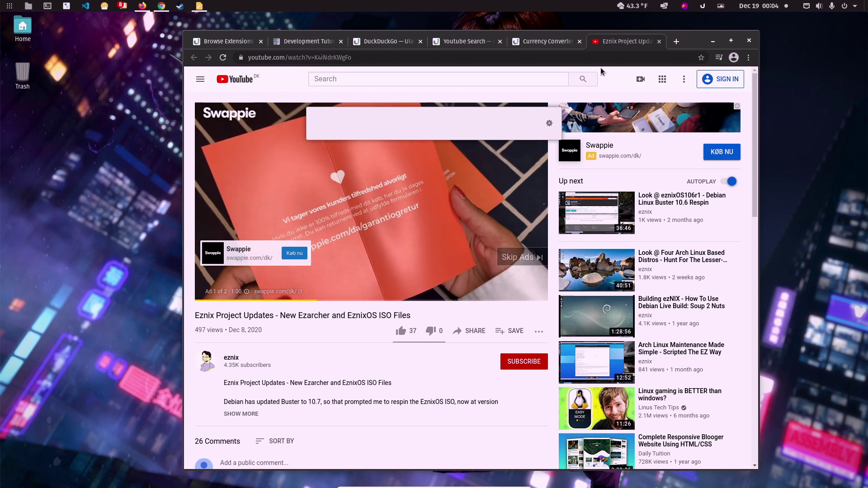
pyautogui.write('yt')
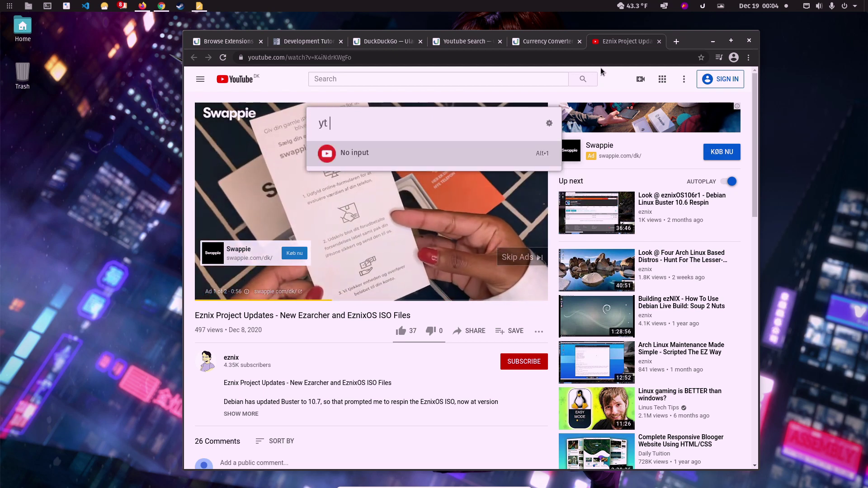
pyautogui.write(' pc')
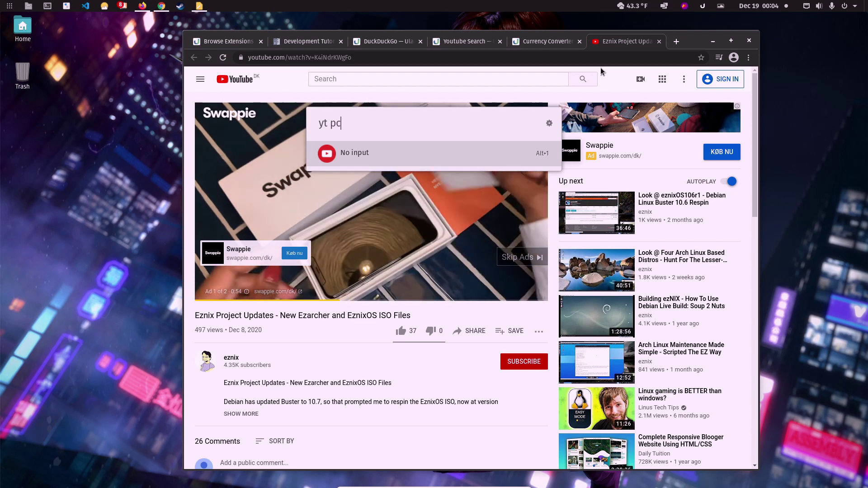
pyautogui.write('tlc')
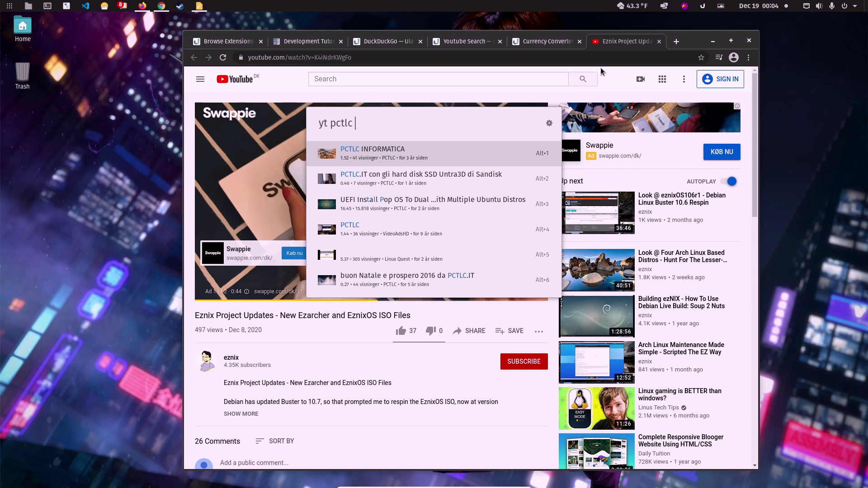
pyautogui.write('under')
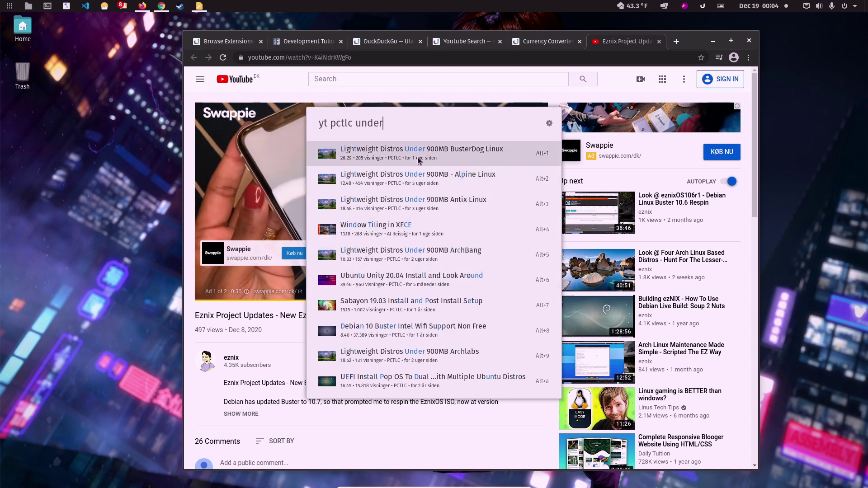
# Open PCTLC's BusterDog lightweight distros video from the 'yt pctlc under' search, then close its tab.
pyautogui.click(385, 156)
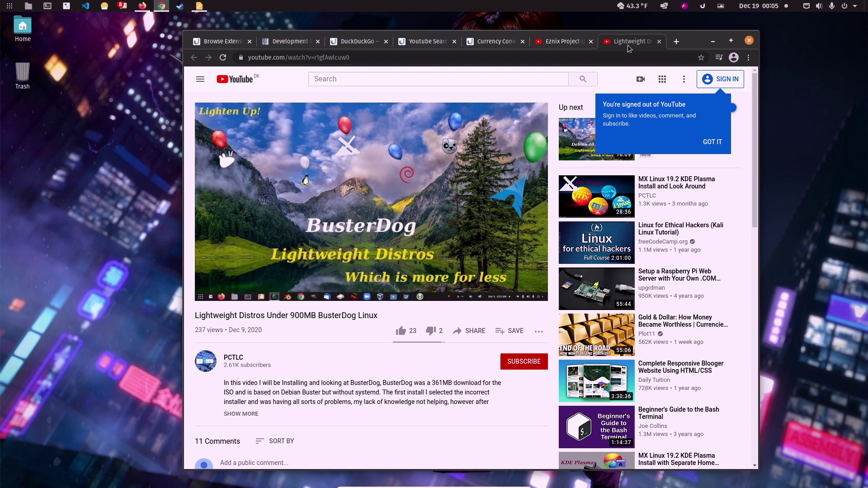
pyautogui.click(658, 42)
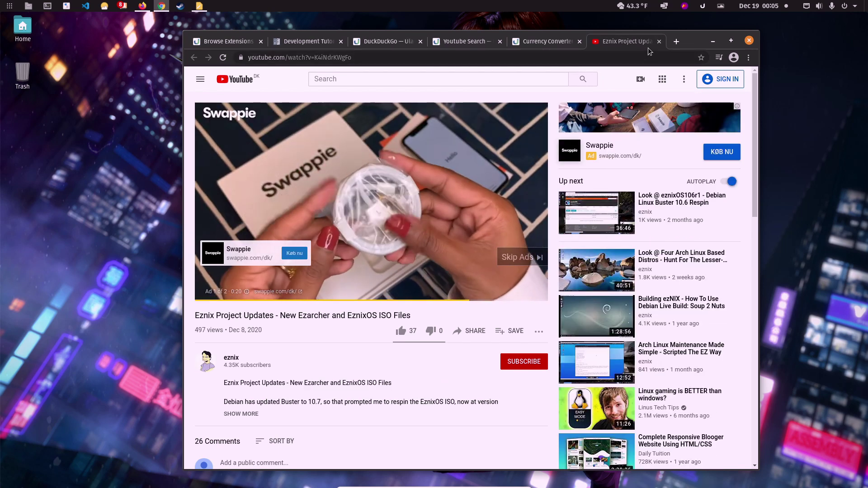
# Close the Eznix video tab and the Youtube Search extension tab.
pyautogui.click(658, 42)
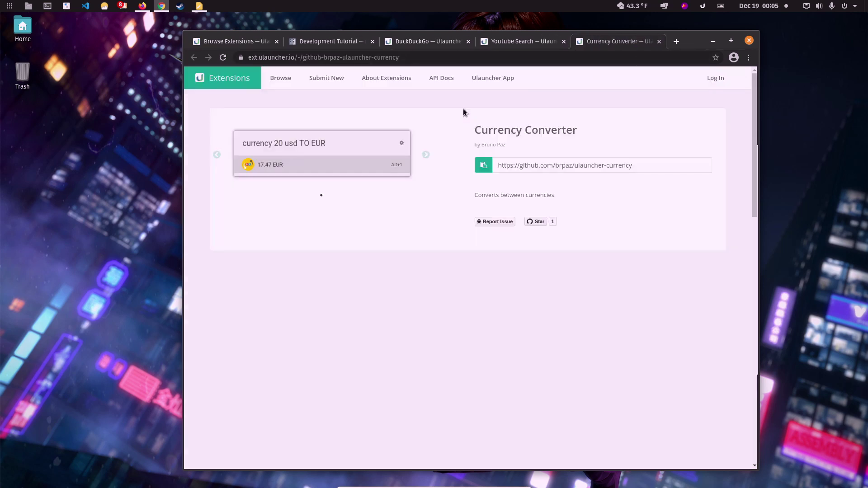
pyautogui.click(529, 44)
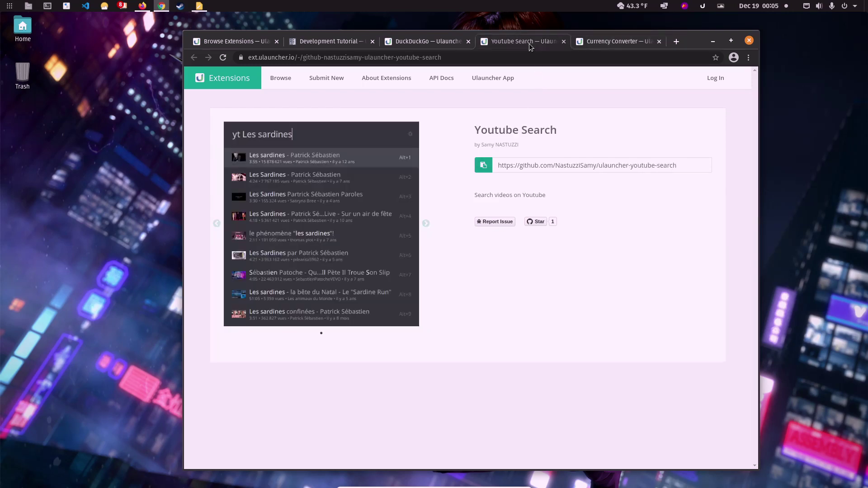
pyautogui.click(562, 42)
# Copy the DuckDuckGo extension's GitHub address and bring up Ulauncher's tray options.
pyautogui.click(439, 39)
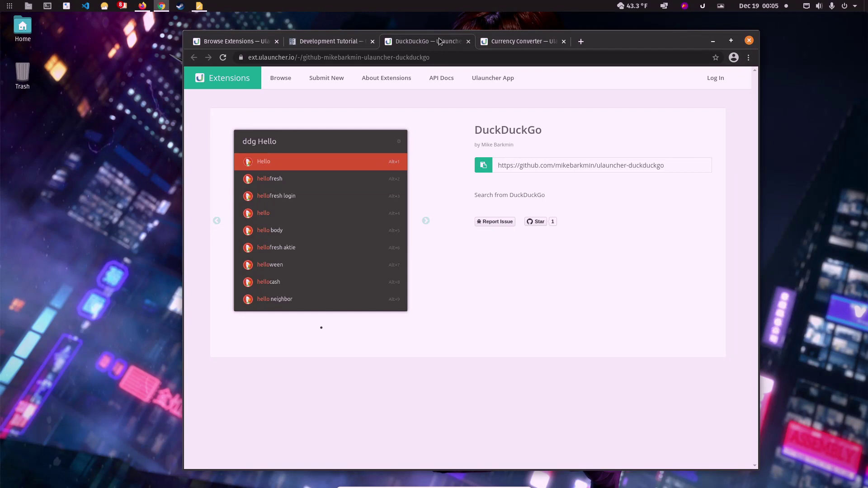
pyautogui.click(483, 168)
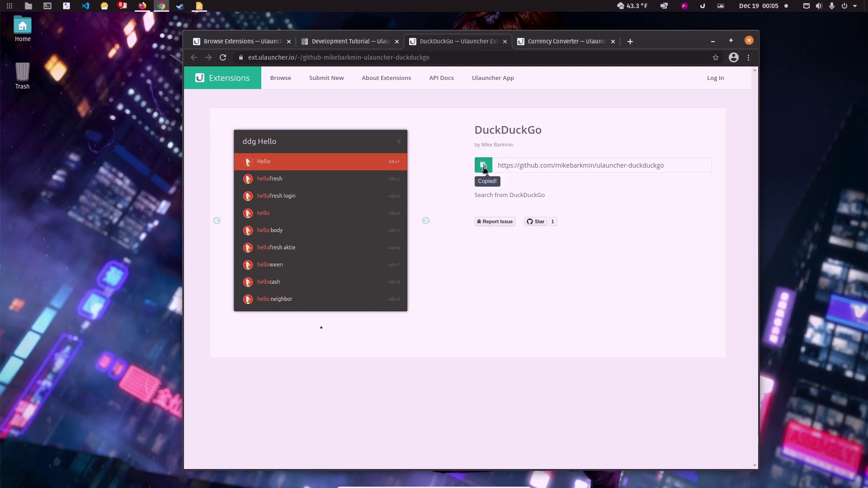
pyautogui.click(703, 9)
# Add the DuckDuckGo extension in Ulauncher preferences from its pasted GitHub URL.
pyautogui.click(688, 39)
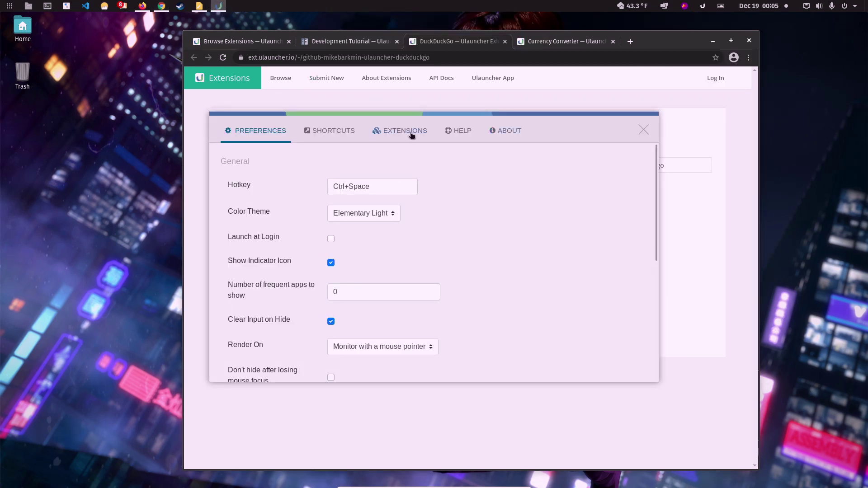
pyautogui.click(410, 133)
pyautogui.click(283, 185)
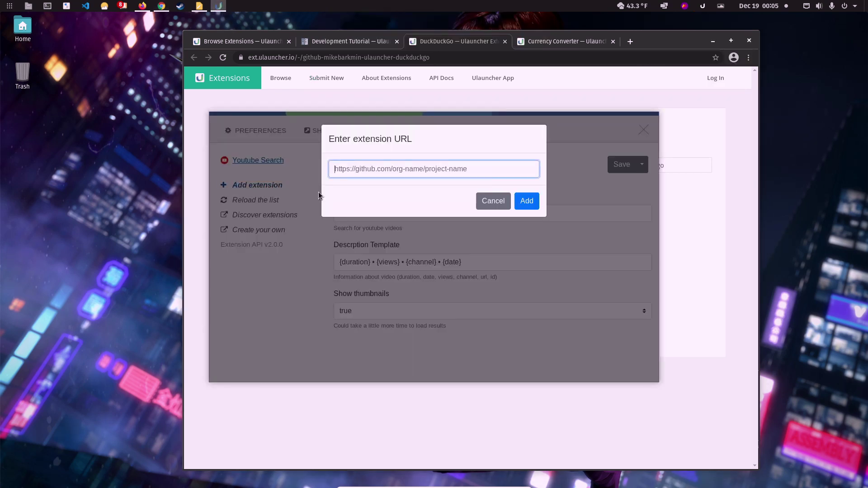
pyautogui.hotkey('ctrl', 'v')
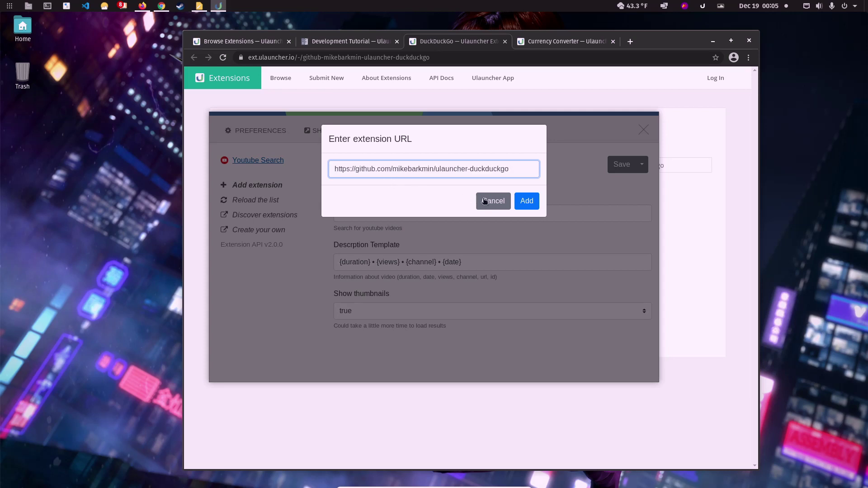
pyautogui.click(528, 205)
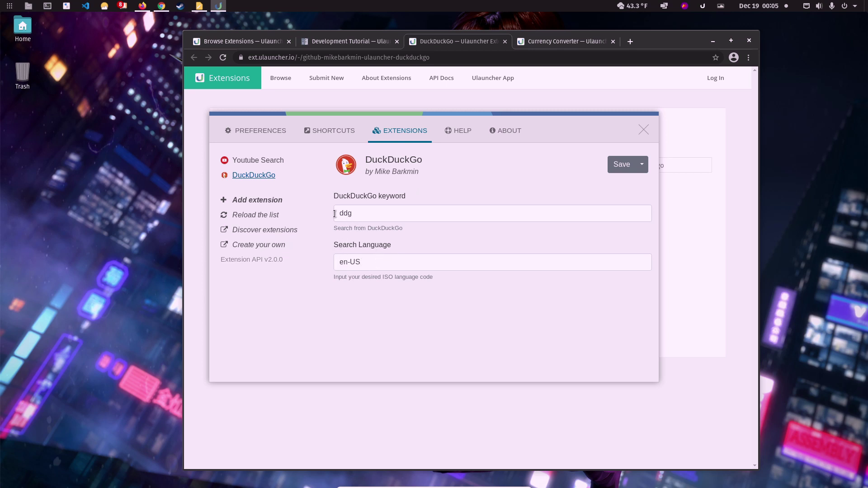
# Close the preferences window and bring up the empty launcher bar with Ctrl+Space.
pyautogui.click(646, 132)
pyautogui.hotkey('ctrl', 'space')
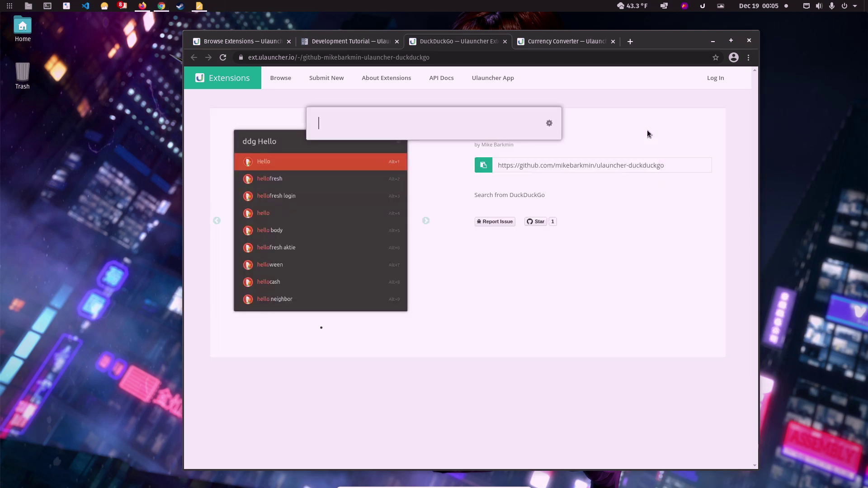
pyautogui.write('ddg')
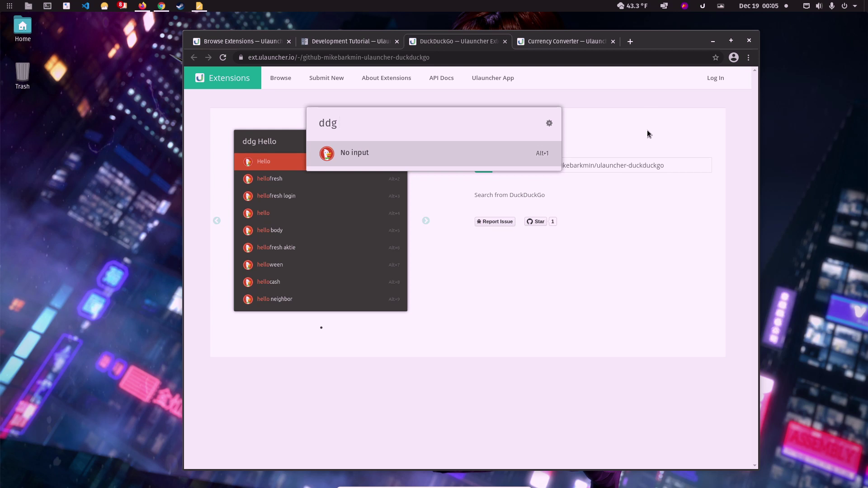
pyautogui.write('inux')
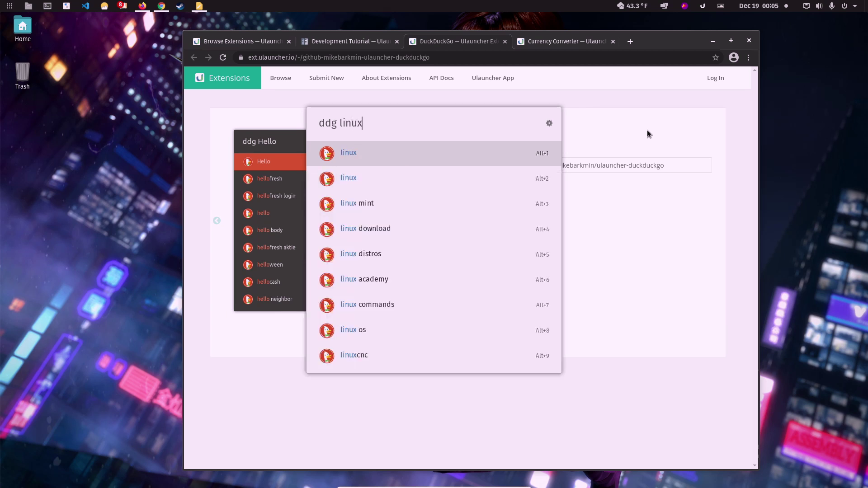
# Run the 'ddg linux' search so DuckDuckGo results open in a new browser tab.
pyautogui.press('Return')
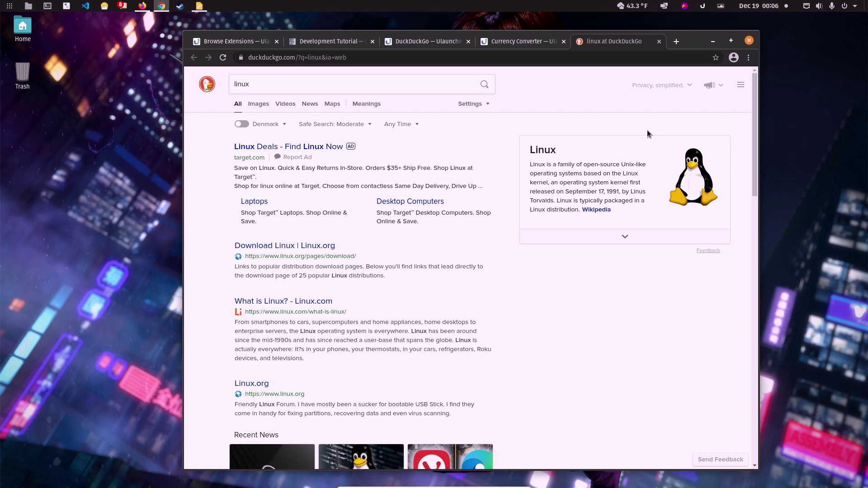
# Launch the Calculator app from Ulauncher and move its window over the browser's right side.
pyautogui.hotkey('ctrl', 'space')
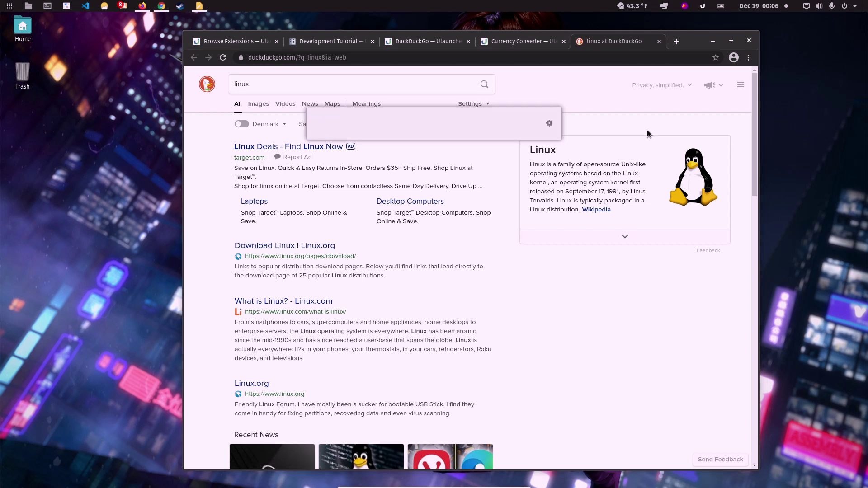
pyautogui.write('cal')
pyautogui.press('Down')
pyautogui.press('Down')
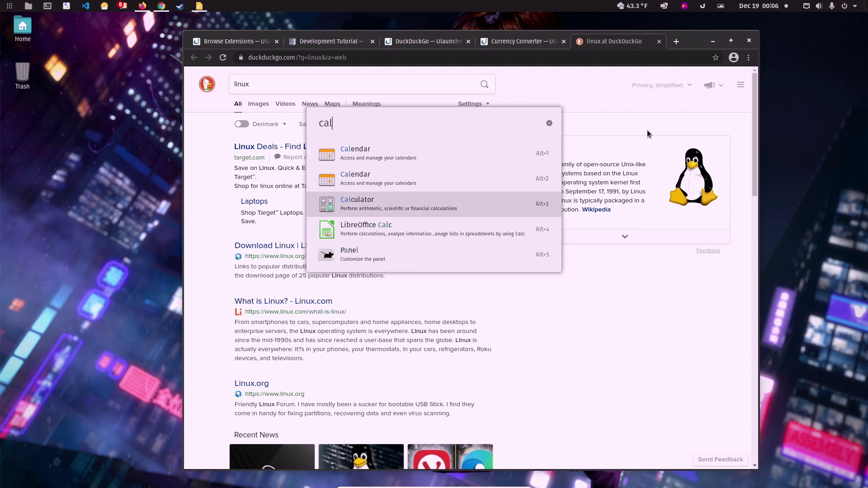
pyautogui.press('Return')
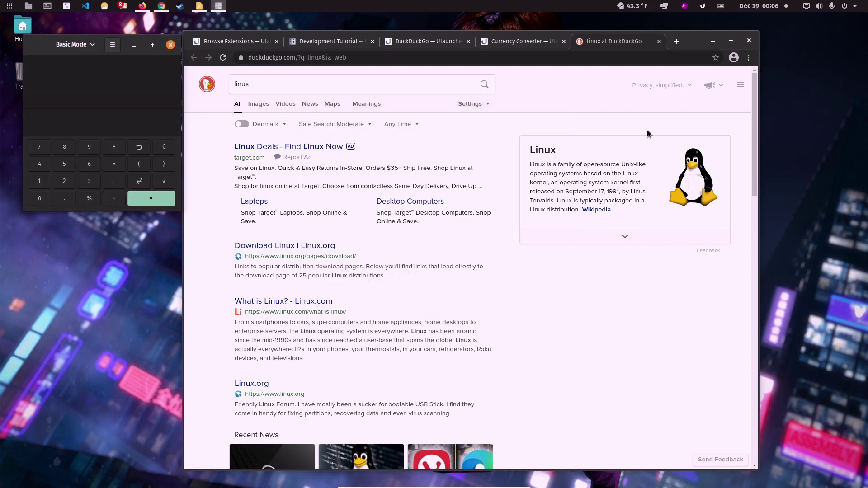
pyautogui.moveTo(43, 46); pyautogui.dragTo(558, 224)
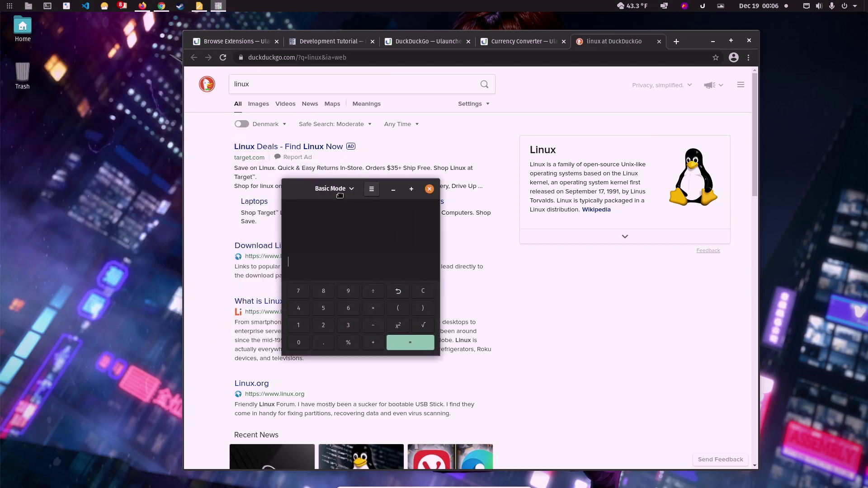
# Launch the Calendar app showing December 2020, then summon the launcher over it.
pyautogui.hotkey('ctrl', 'space')
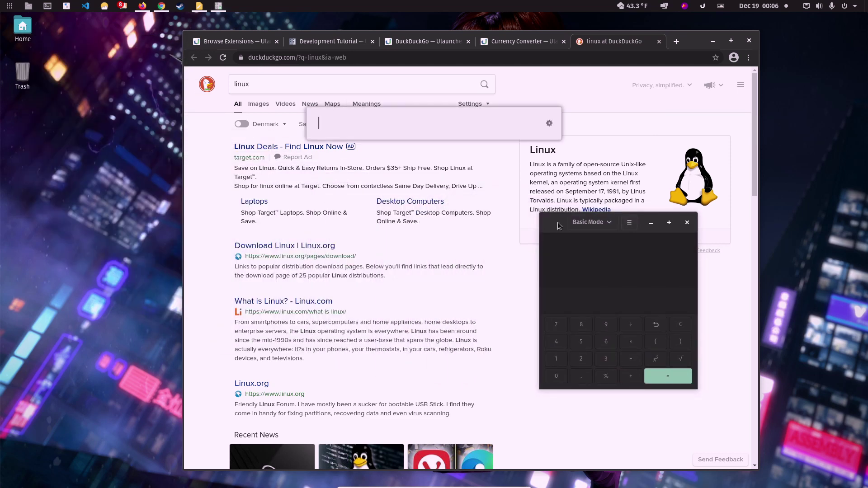
pyautogui.write('cal')
pyautogui.press('Up')
pyautogui.press('Up')
pyautogui.press('Return')
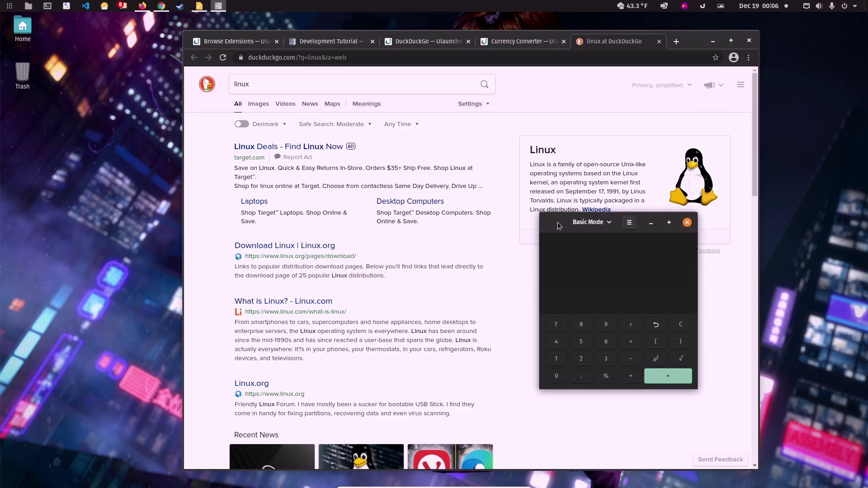
pyautogui.hotkey('ctrl', 'space')
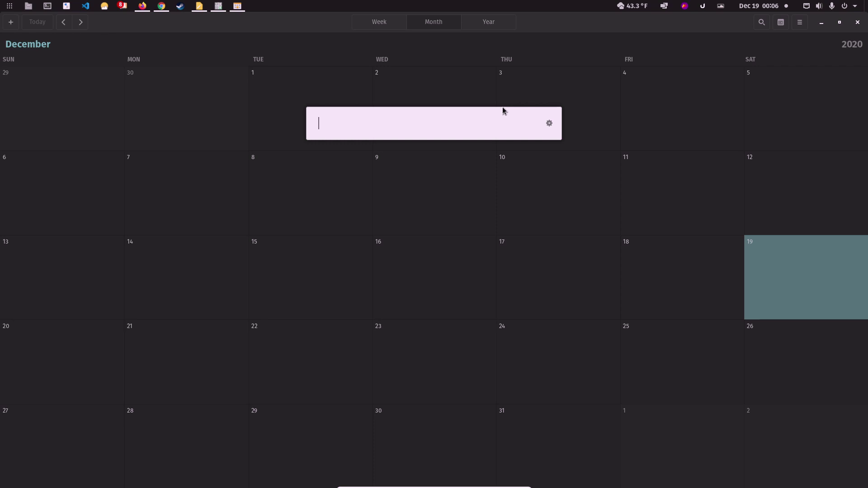
pyautogui.write('file')
# Launch the Files app on the Home folder, toggle the launcher off, and show the window overview.
pyautogui.press('Return')
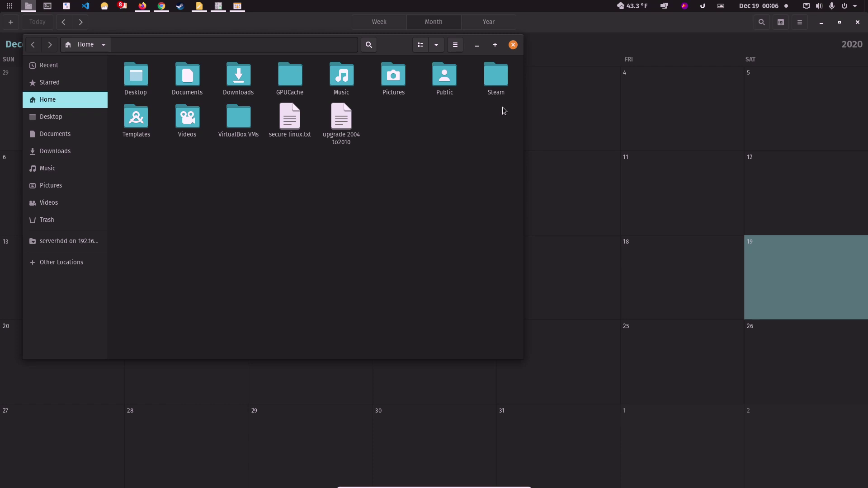
pyautogui.hotkey('ctrl', 'space')
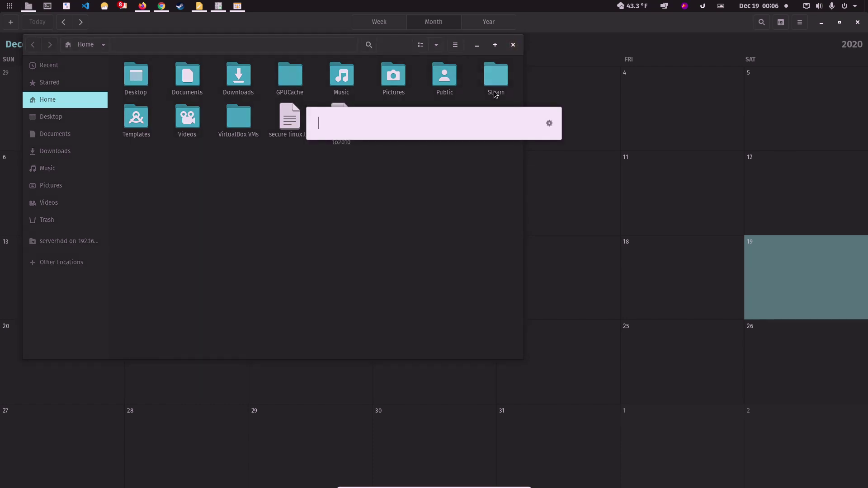
pyautogui.press('Escape')
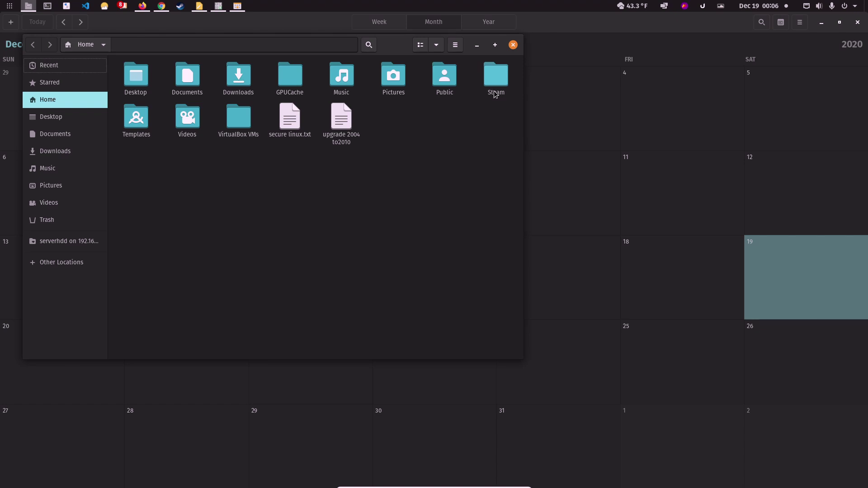
pyautogui.press('super')
pyautogui.press('super')
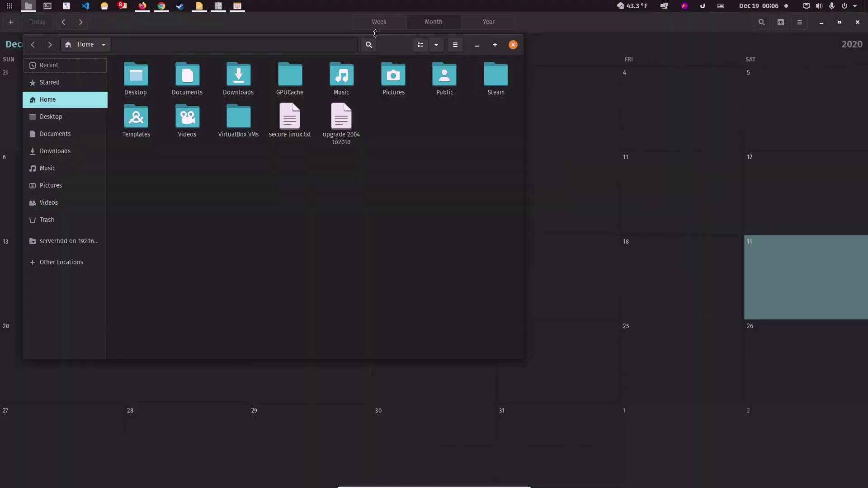
pyautogui.click(10, 5)
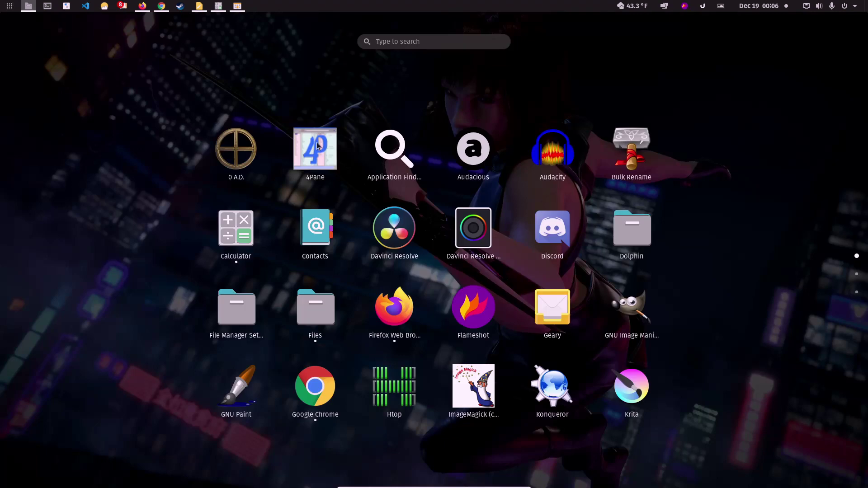
pyautogui.scroll(-1, 370, 218)
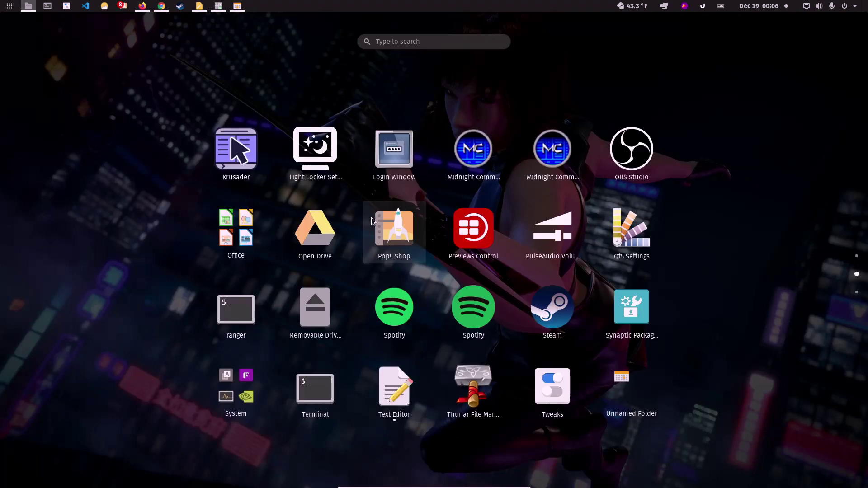
pyautogui.scroll(1, 371, 221)
pyautogui.write('file')
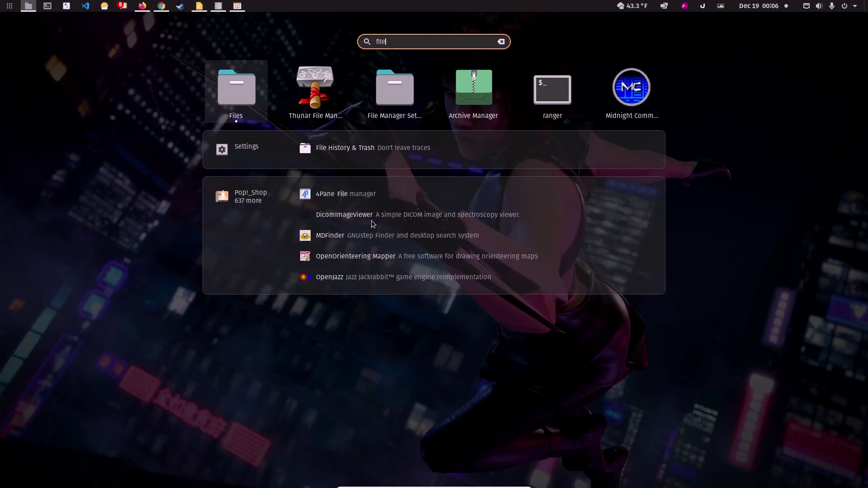
pyautogui.press('BackSpace')
pyautogui.press('BackSpace')
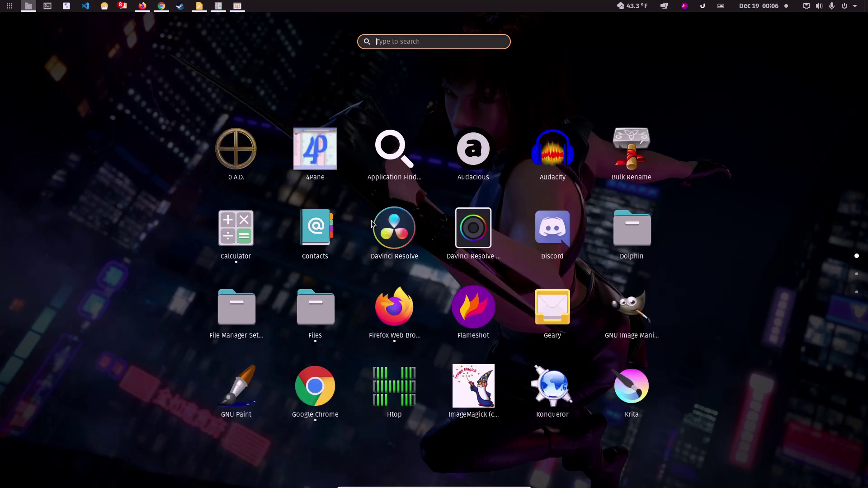
pyautogui.write('g')
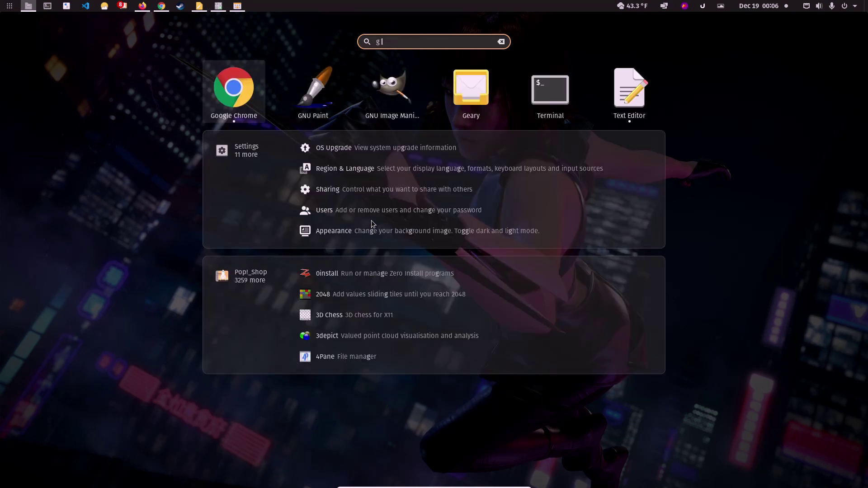
pyautogui.write(' linu')
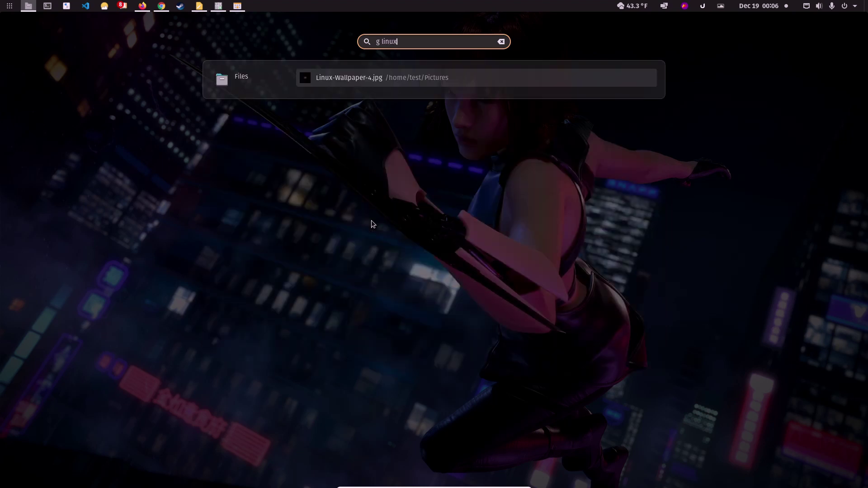
pyautogui.write('x')
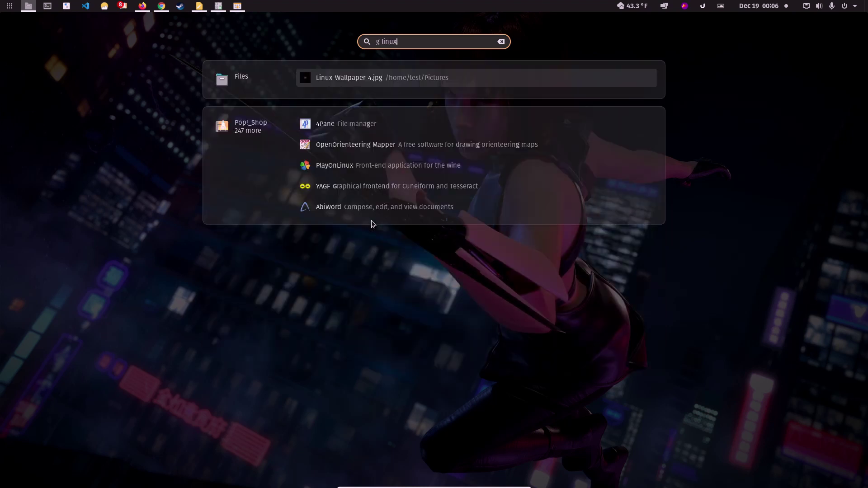
pyautogui.press('Escape')
pyautogui.press('Escape')
pyautogui.press('super')
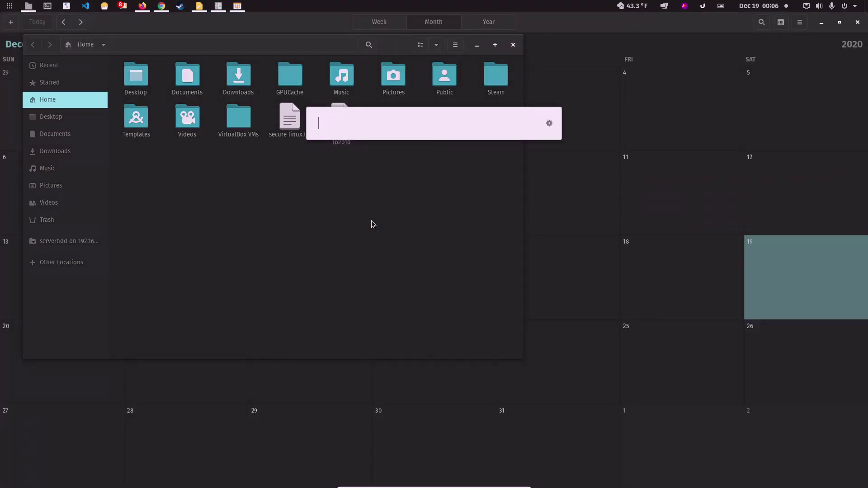
pyautogui.write('g')
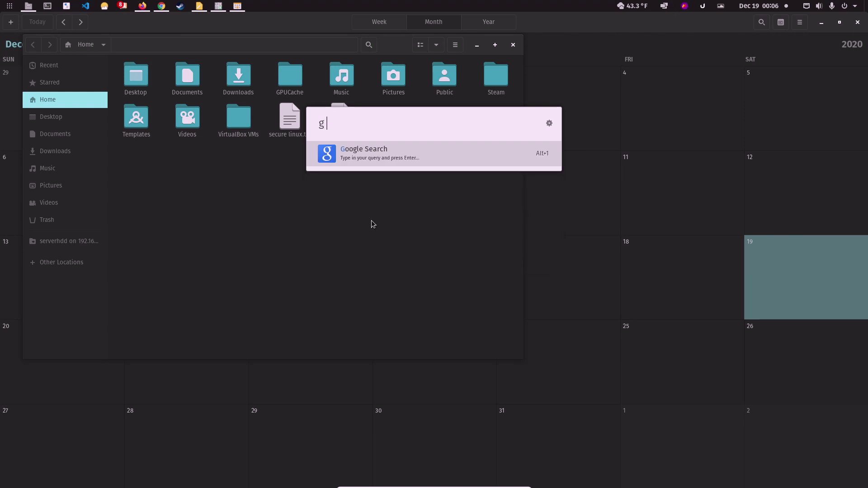
pyautogui.press('BackSpace')
pyautogui.press('BackSpace')
pyautogui.write('wiki')
pyautogui.press('BackSpace')
pyautogui.press('BackSpace')
pyautogui.press('BackSpace')
pyautogui.press('BackSpace')
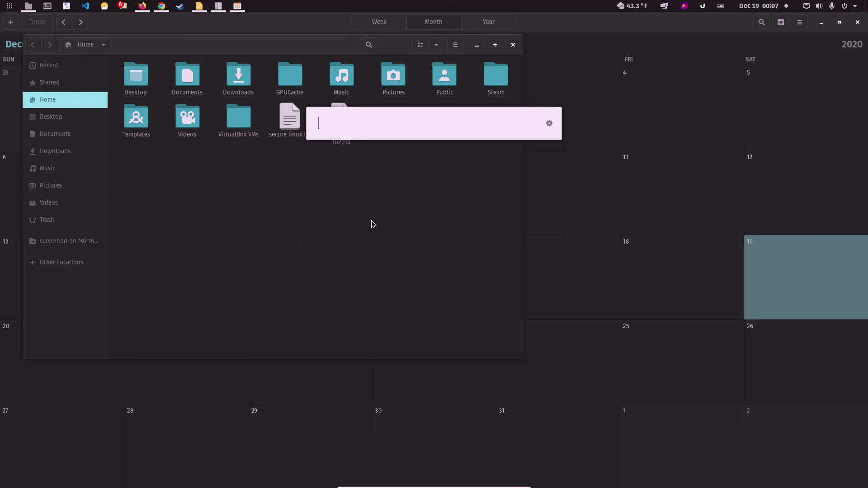
pyautogui.write('/')
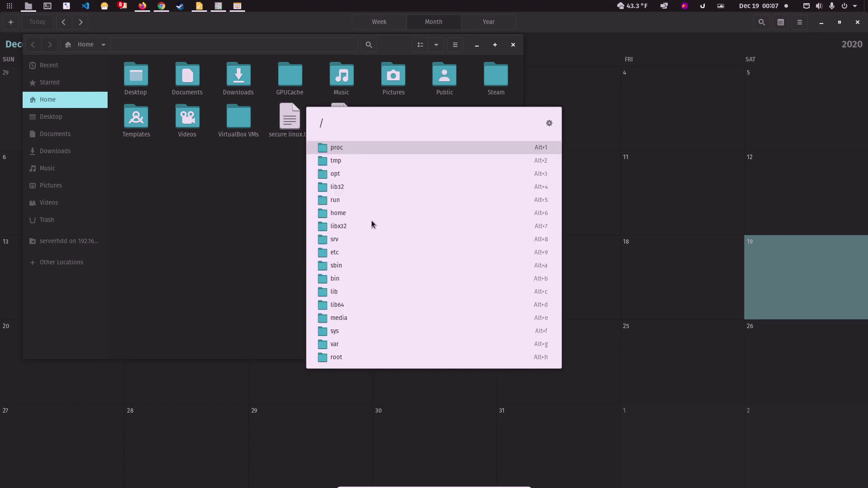
pyautogui.write('etc')
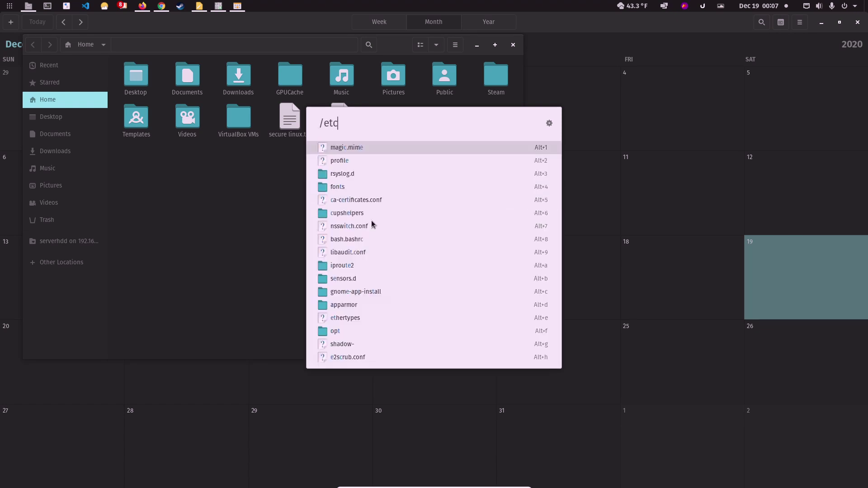
pyautogui.press('Down')
pyautogui.press('Down')
pyautogui.press('Down')
pyautogui.press('Down')
pyautogui.press('Down')
pyautogui.press('Down')
pyautogui.press('Down')
pyautogui.press('Down')
pyautogui.press('Down')
pyautogui.press('Down')
pyautogui.press('Down')
pyautogui.press('Down')
pyautogui.press('Down')
pyautogui.press('Up')
pyautogui.press('Up')
pyautogui.press('BackSpace')
pyautogui.press('BackSpace')
pyautogui.press('BackSpace')
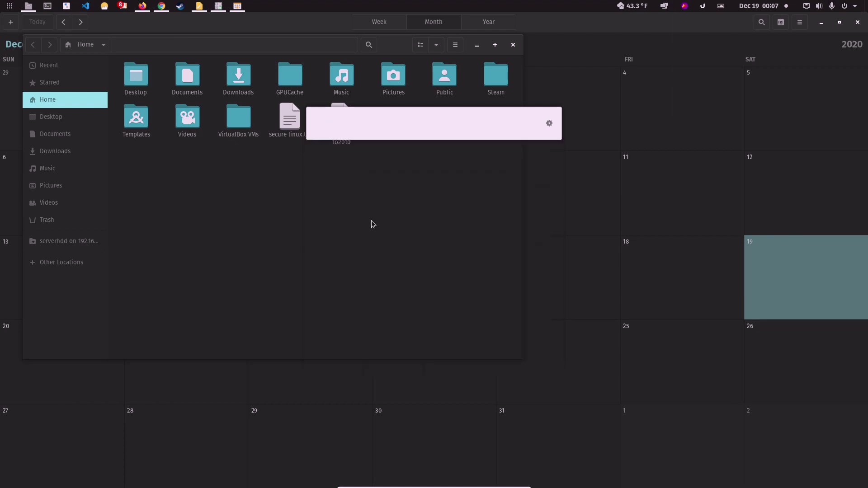
pyautogui.write('t')
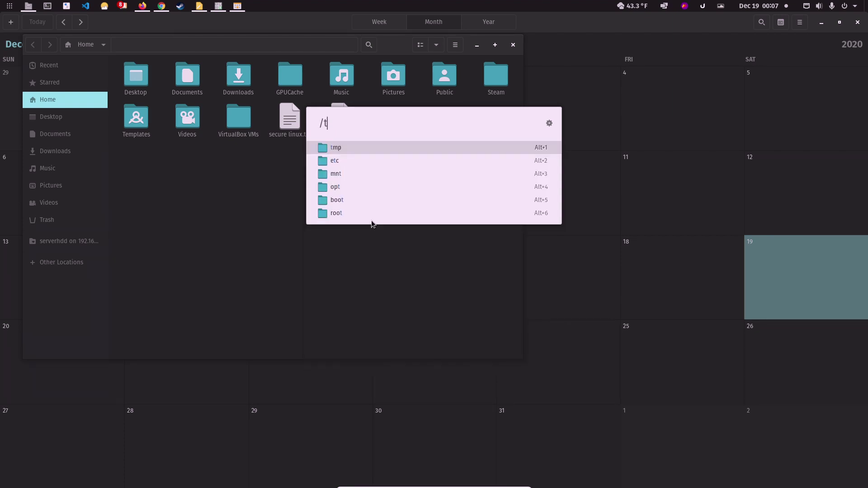
pyautogui.press('Down')
pyautogui.press('Down')
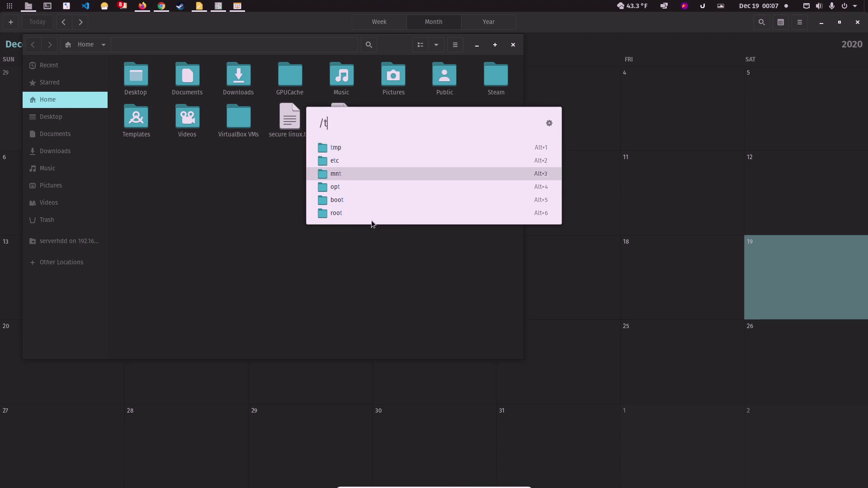
pyautogui.press('Down')
pyautogui.press('Down')
pyautogui.press('Down')
pyautogui.press('Up')
pyautogui.press('Up')
pyautogui.press('Up')
pyautogui.press('Up')
pyautogui.press('Up')
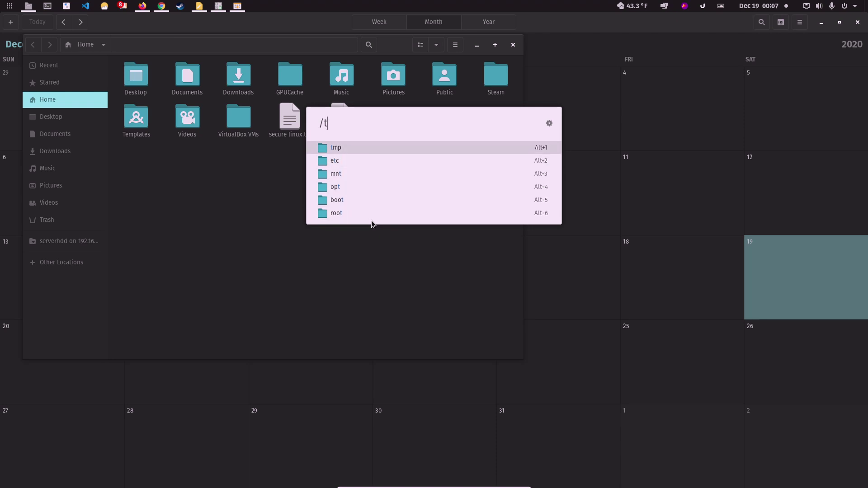
pyautogui.press('Return')
pyautogui.press('Down')
pyautogui.press('Down')
pyautogui.press('Down')
pyautogui.press('Down')
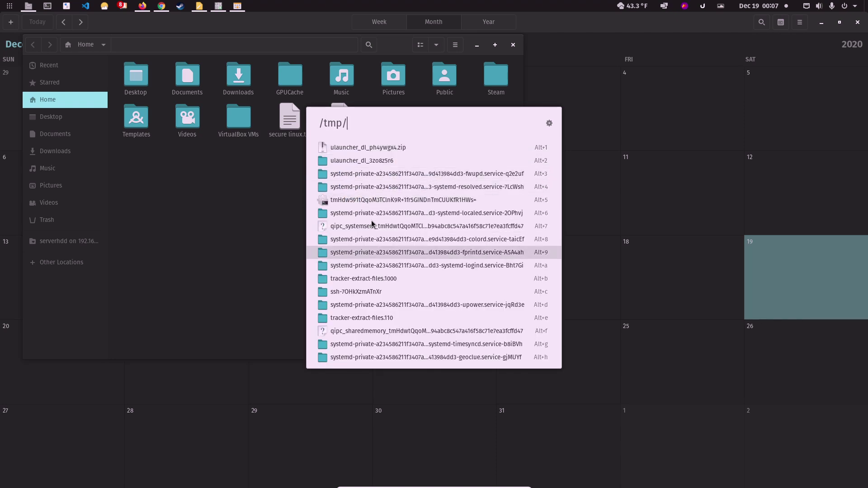
pyautogui.press('Down')
pyautogui.press('Down')
pyautogui.press('Down')
pyautogui.press('Down')
pyautogui.press('Down')
pyautogui.press('Down')
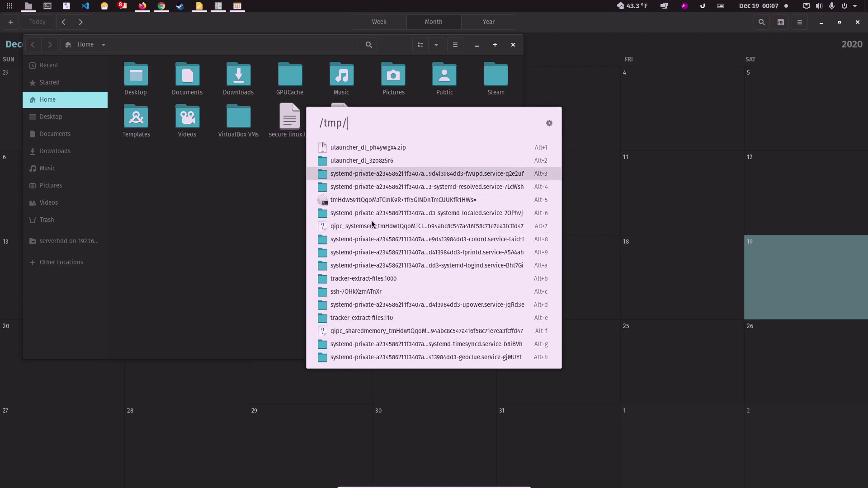
pyautogui.press('BackSpace')
pyautogui.press('BackSpace')
pyautogui.press('BackSpace')
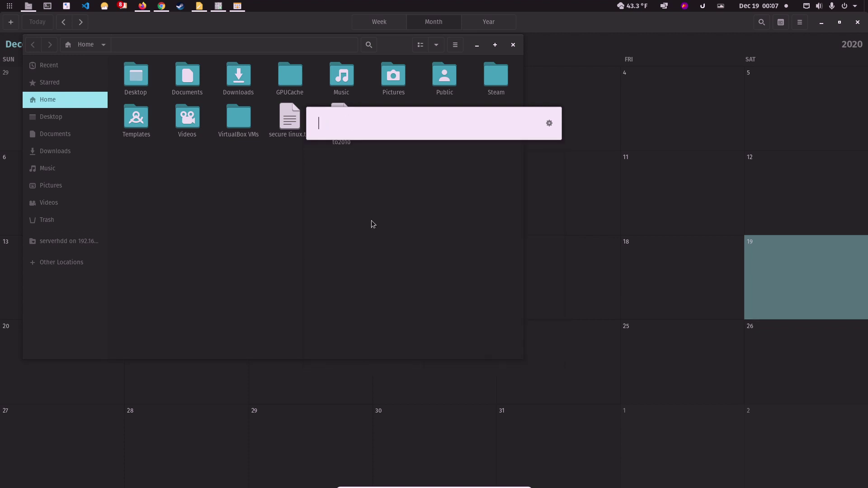
pyautogui.write('/')
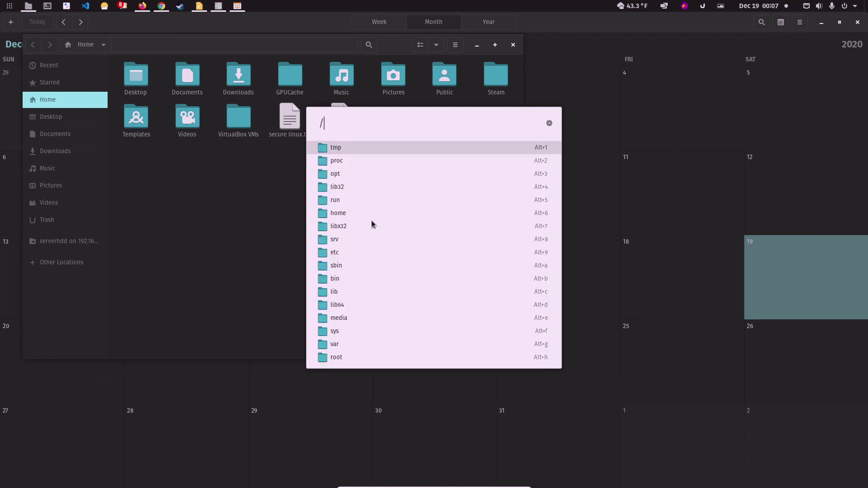
pyautogui.write('h')
# Browse the ~/ home folder listing, peek into Downloads, and back up to home.
pyautogui.press('Tab')
pyautogui.press('Tab')
pyautogui.press('Down')
pyautogui.press('Down')
pyautogui.press('Down')
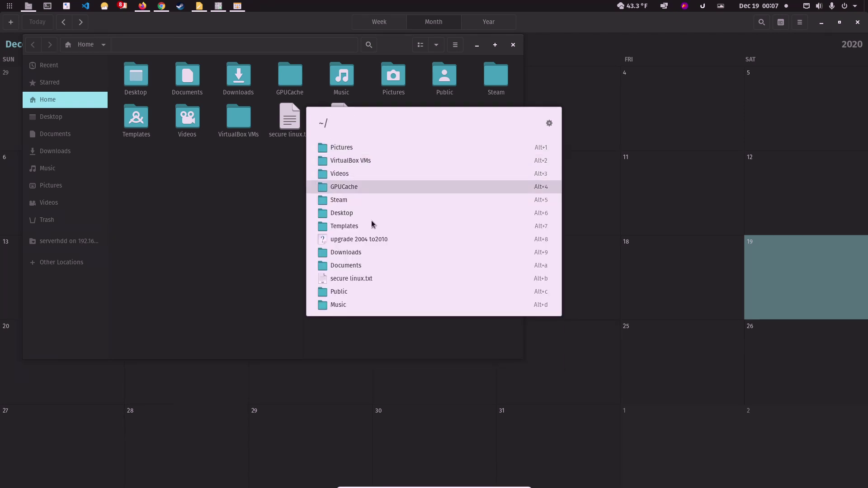
pyautogui.press('Down')
pyautogui.press('Down')
pyautogui.press('Down')
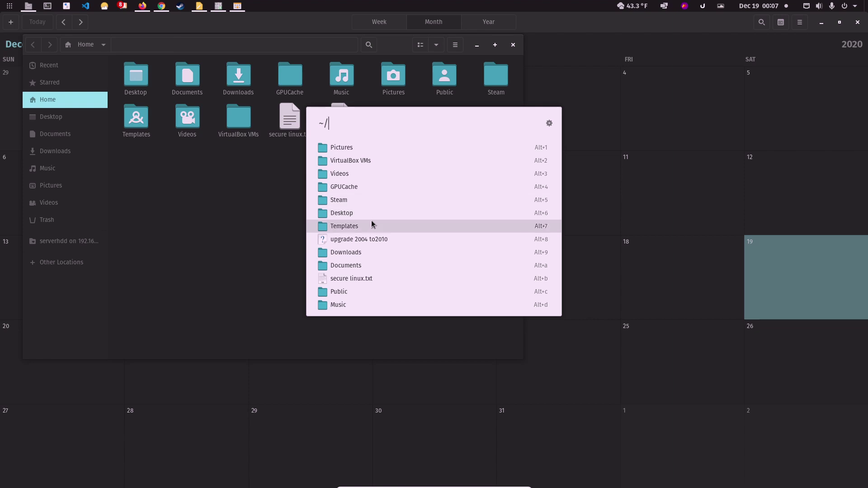
pyautogui.press('Down')
pyautogui.press('Down')
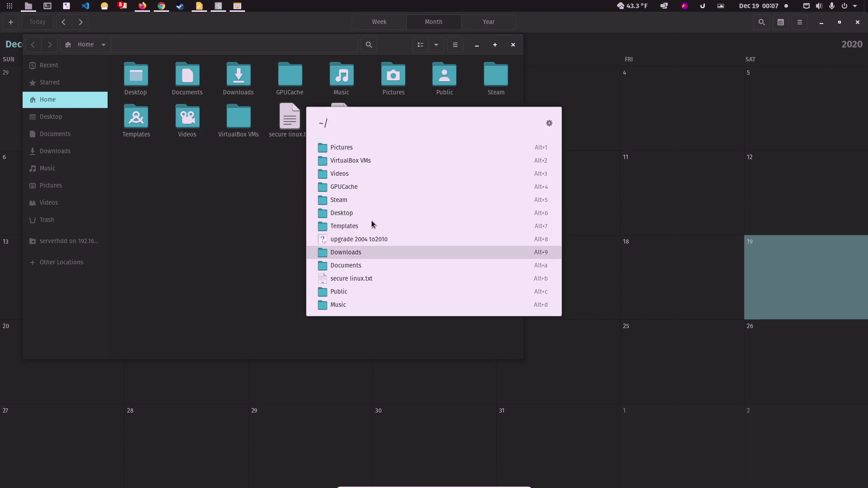
pyautogui.press('Down')
pyautogui.press('Up')
pyautogui.press('Tab')
pyautogui.press('Tab')
pyautogui.press('BackSpace')
pyautogui.press('BackSpace')
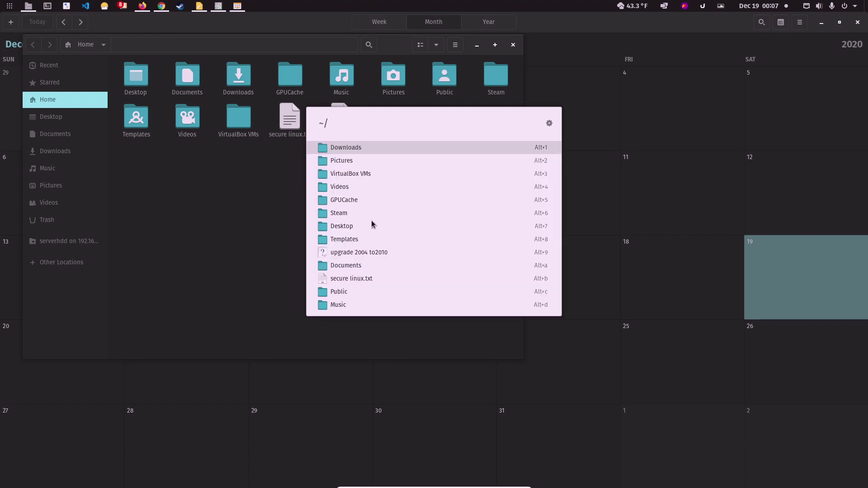
# Drill into ~/Documents/apt/, step through its files, and dismiss the launcher without opening anything.
pyautogui.press('Down')
pyautogui.press('Down')
pyautogui.press('Down')
pyautogui.press('Down')
pyautogui.press('Down')
pyautogui.press('Down')
pyautogui.press('Down')
pyautogui.press('Down')
pyautogui.press('Tab')
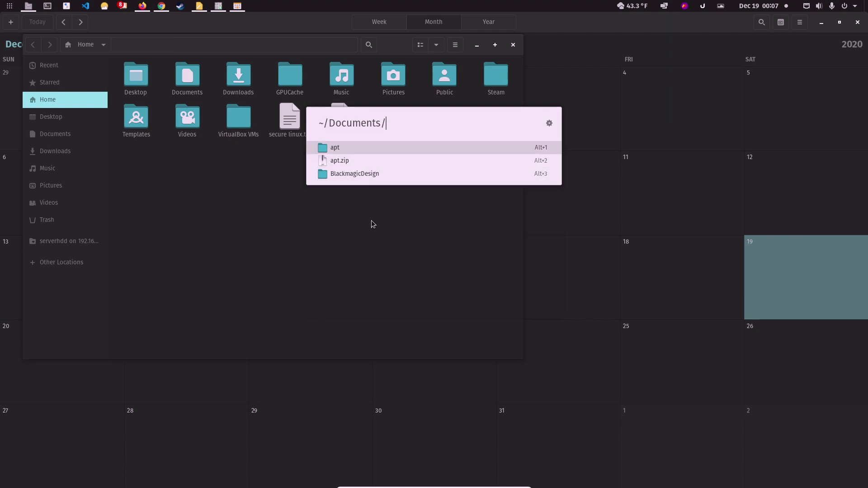
pyautogui.press('Down')
pyautogui.press('Down')
pyautogui.press('Down')
pyautogui.press('Tab')
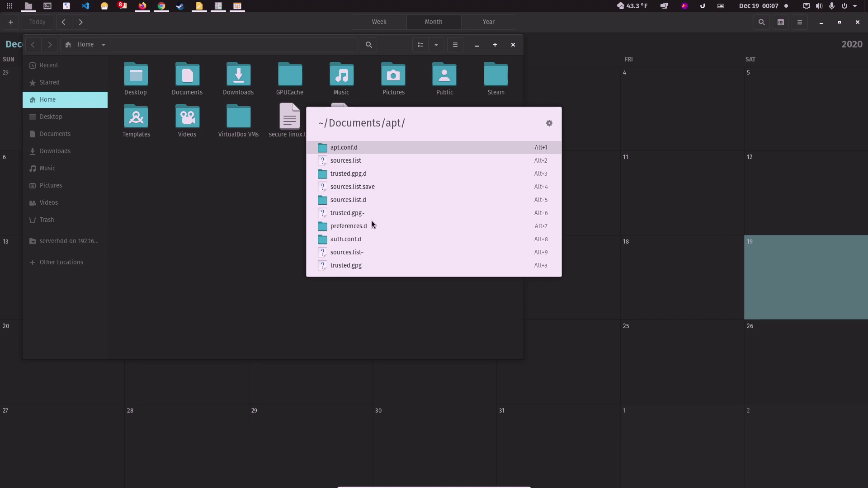
pyautogui.press('Down')
pyautogui.press('Down')
pyautogui.press('Down')
pyautogui.press('Down')
pyautogui.press('Down')
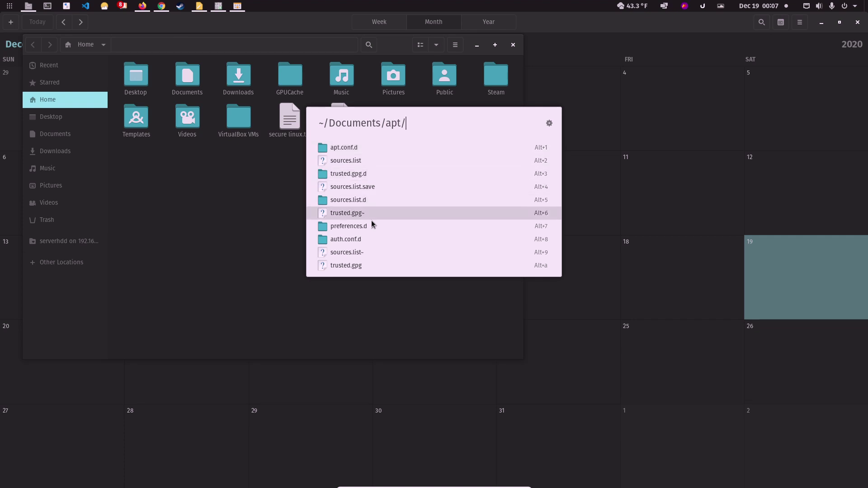
pyautogui.press('Down')
pyautogui.press('Down')
pyautogui.press('Down')
pyautogui.press('Escape')
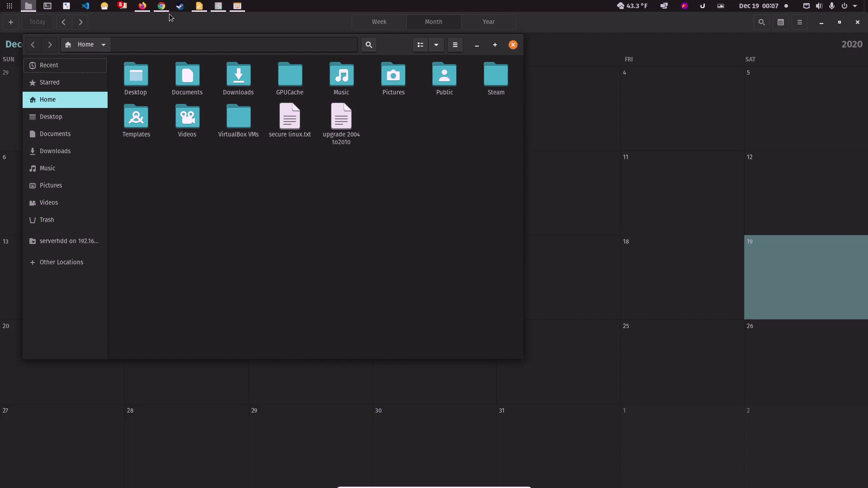
# Minimize the gedit, Calendar and Files windows and close the Calculator.
pyautogui.click(199, 6)
pyautogui.click(199, 6)
pyautogui.click(822, 23)
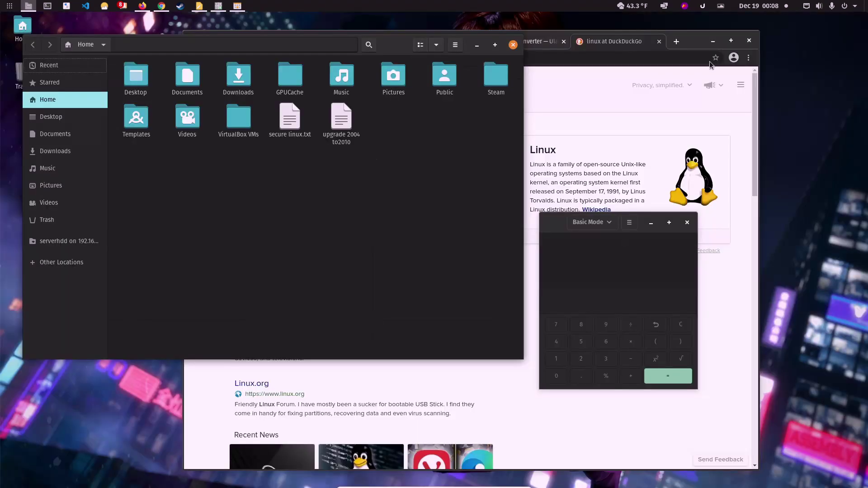
pyautogui.click(477, 45)
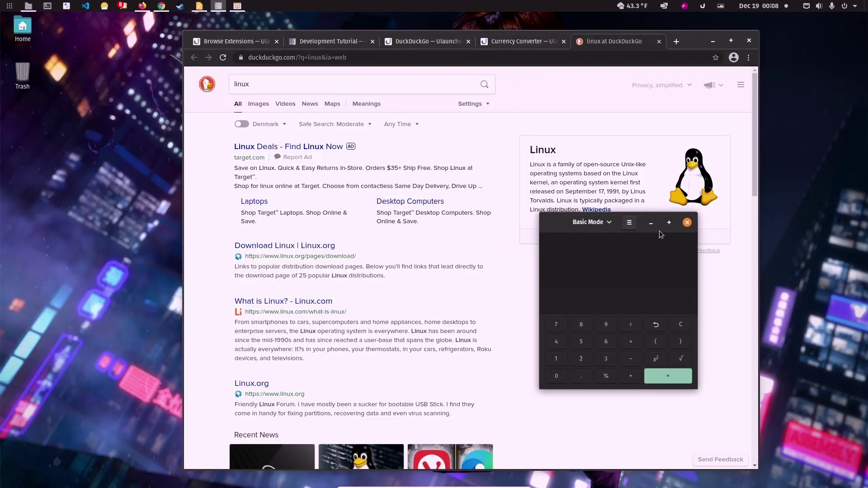
pyautogui.click(686, 221)
# Close the DuckDuckGo, Currency Converter and Tutorial tabs, leaving the main extensions listing.
pyautogui.click(659, 42)
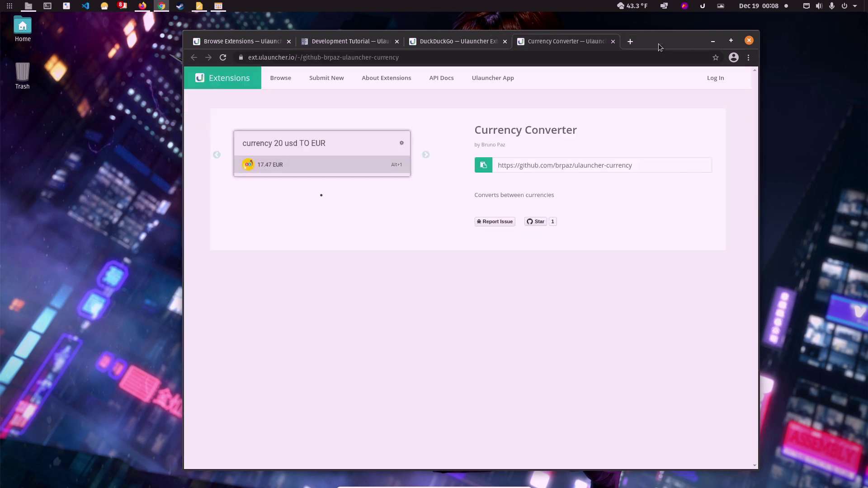
pyautogui.click(612, 41)
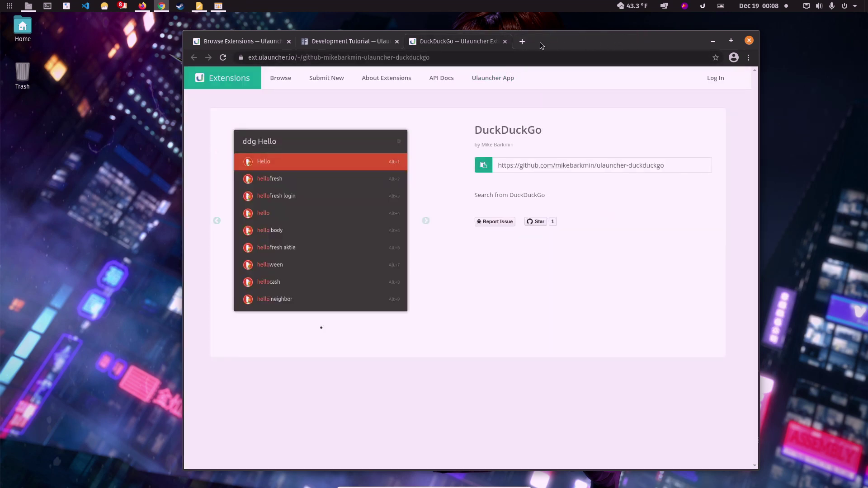
pyautogui.click(504, 41)
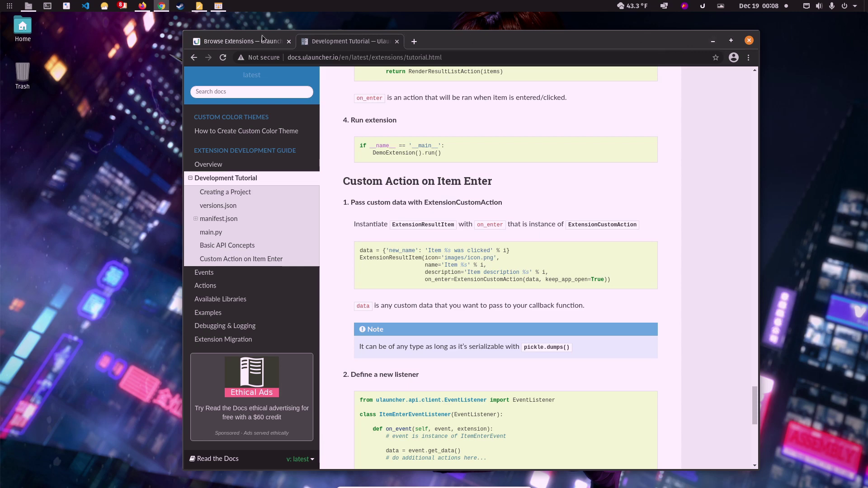
pyautogui.click(228, 41)
pyautogui.click(397, 41)
pyautogui.click(193, 57)
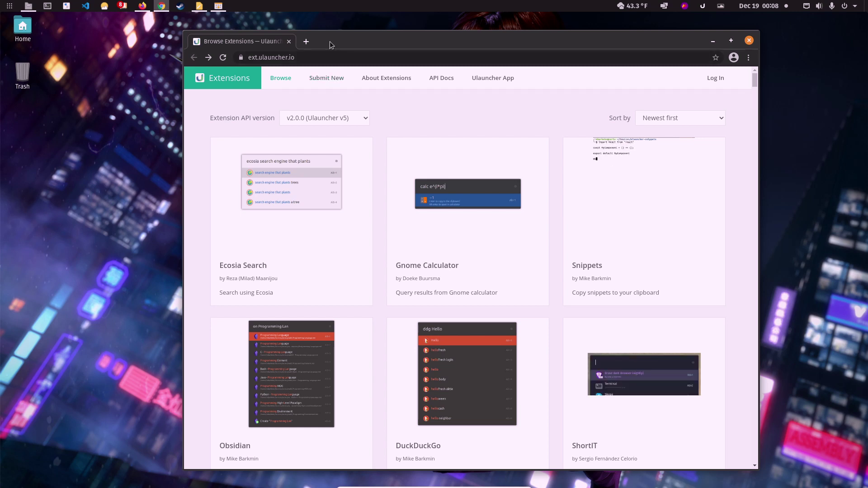
pyautogui.click(198, 7)
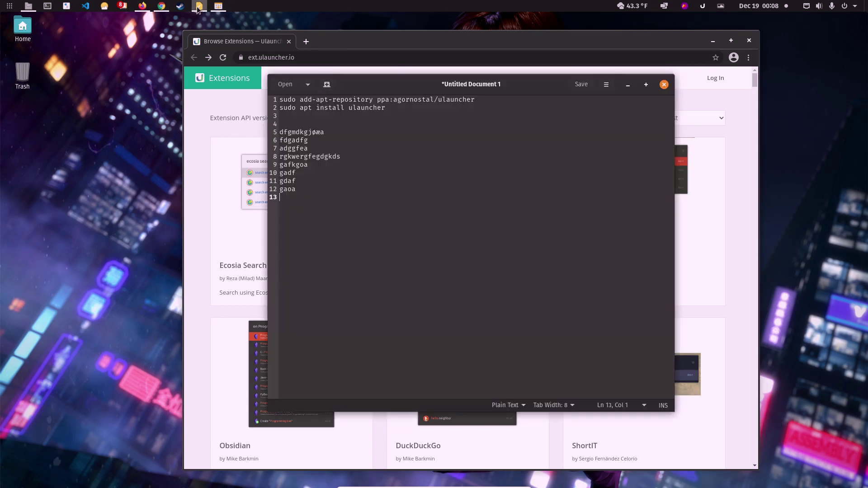
pyautogui.click(391, 109)
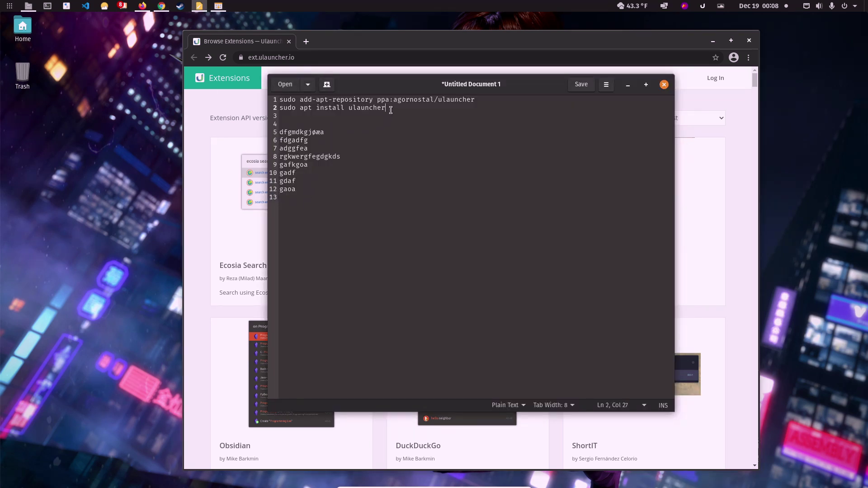
pyautogui.moveTo(390, 109); pyautogui.dragTo(279, 99)
pyautogui.click(333, 109)
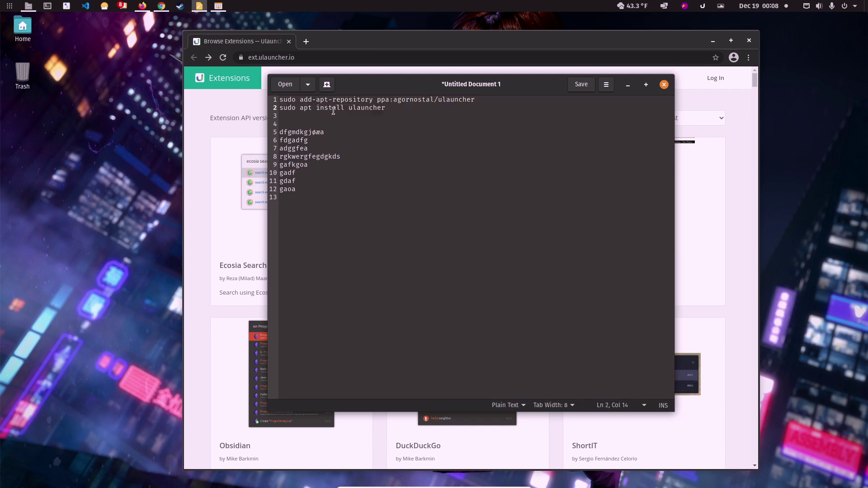
pyautogui.moveTo(344, 109); pyautogui.dragTo(393, 108)
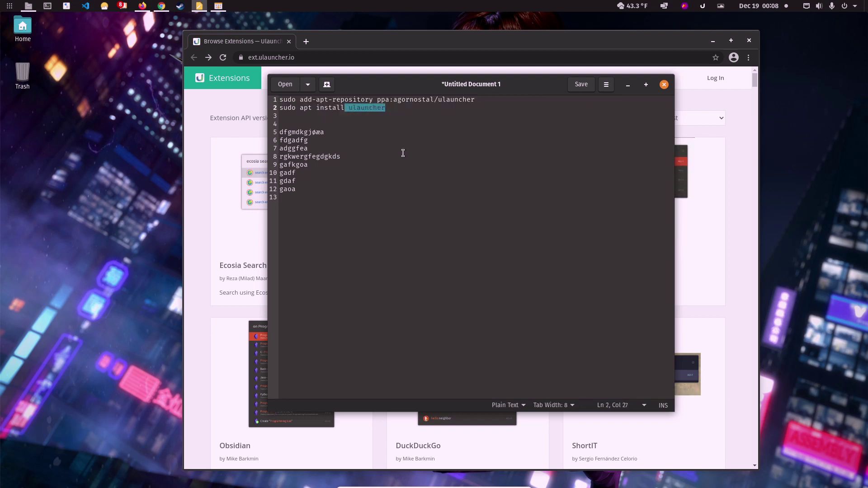
pyautogui.click(357, 109)
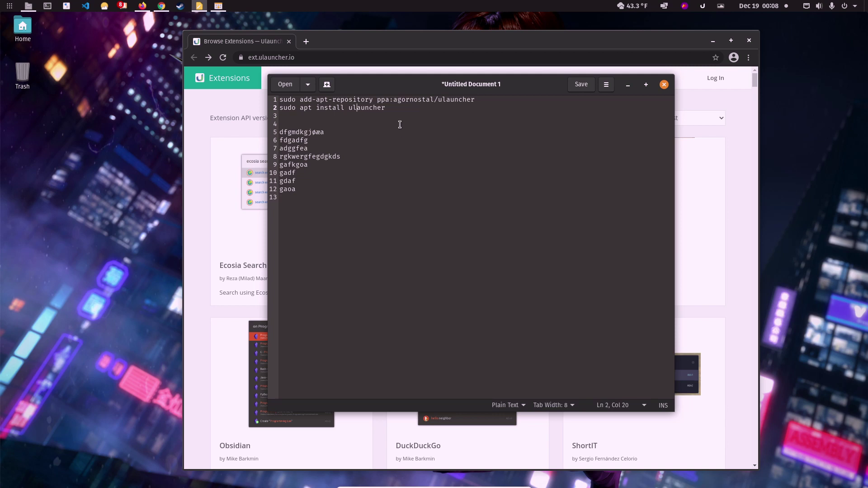
pyautogui.moveTo(405, 80); pyautogui.dragTo(453, 139)
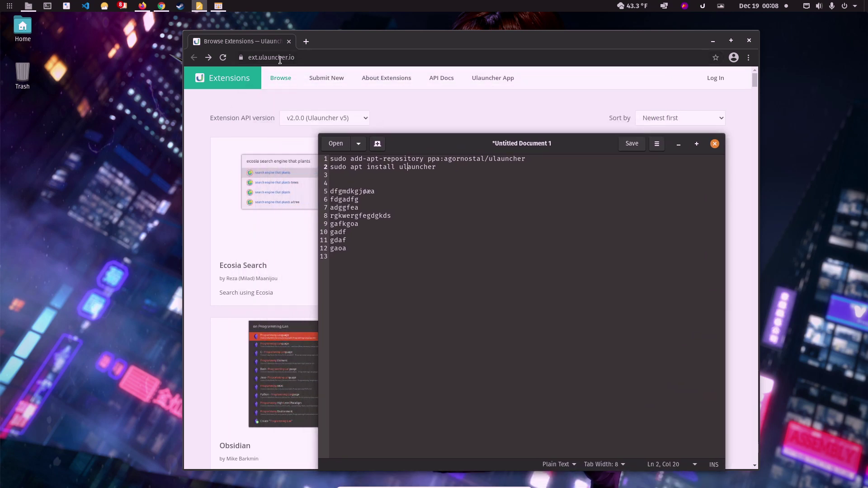
# Remove 'ext.' from the address to load the main ulauncher.io website.
pyautogui.click(274, 56)
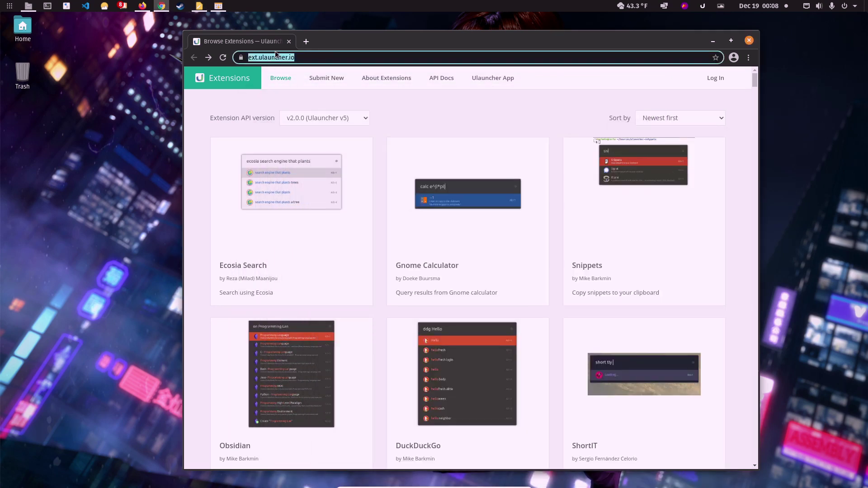
pyautogui.click(274, 52)
pyautogui.press('BackSpace')
pyautogui.press('BackSpace')
pyautogui.press('BackSpace')
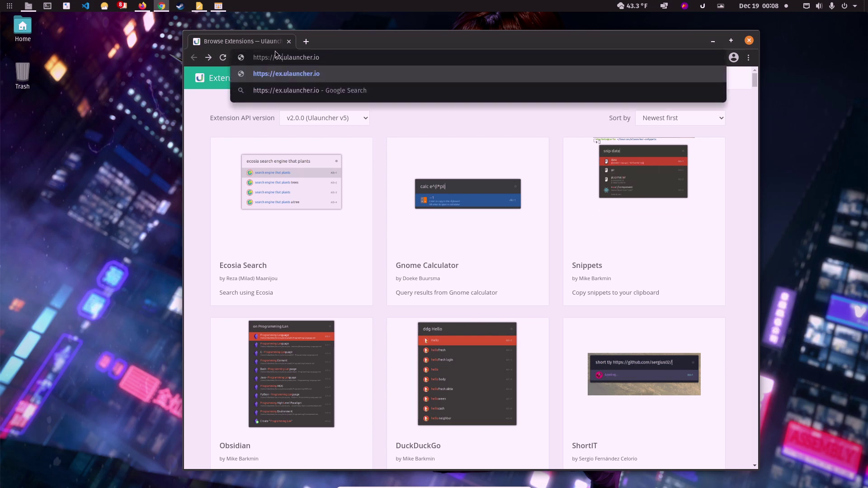
pyautogui.press('BackSpace')
pyautogui.press('Return')
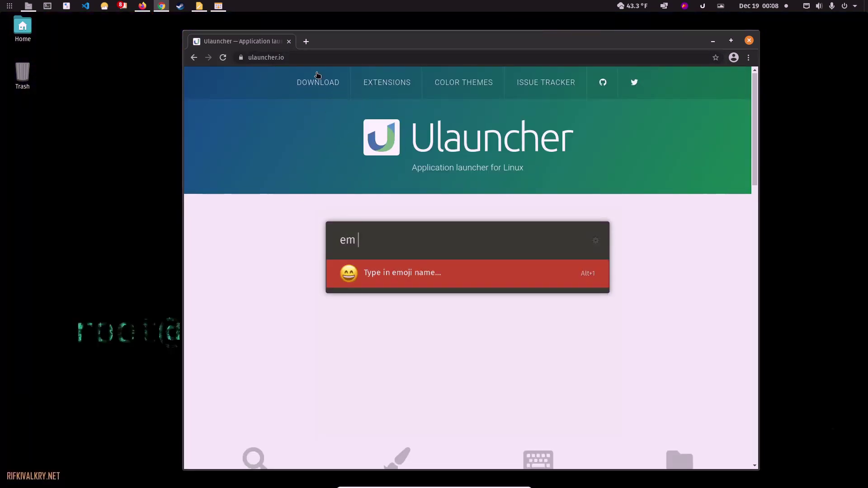
# Go to the Download section and highlight the start of packagename.rpm.
pyautogui.click(316, 76)
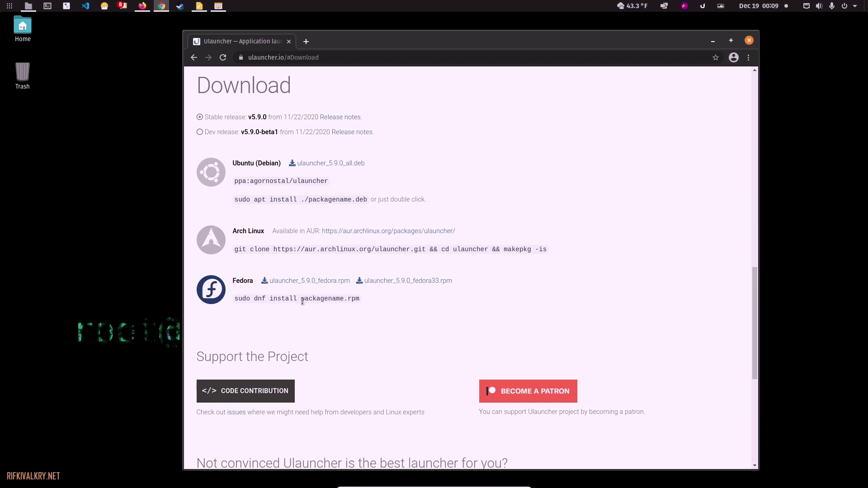
pyautogui.moveTo(301, 299); pyautogui.dragTo(314, 302)
pyautogui.scroll(-4, 369, 294)
pyautogui.scroll(5, 369, 295)
pyautogui.scroll(4, 369, 291)
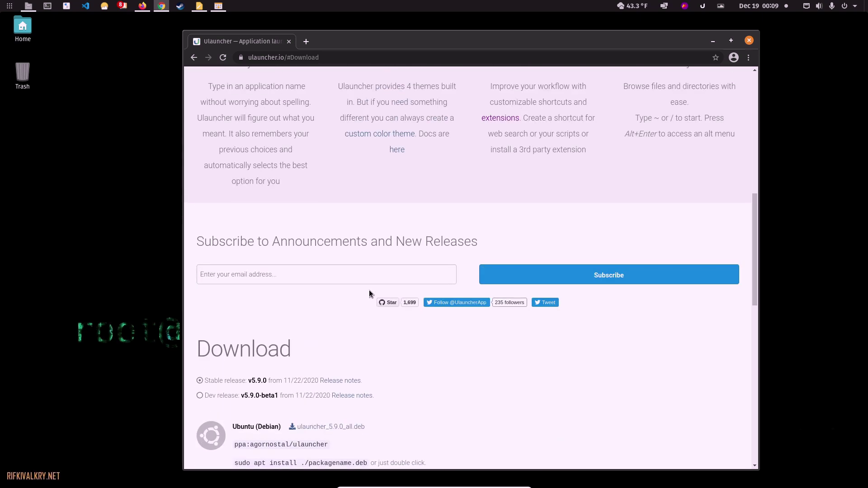
pyautogui.hotkey('ctrl', 'space')
pyautogui.write('245+1')
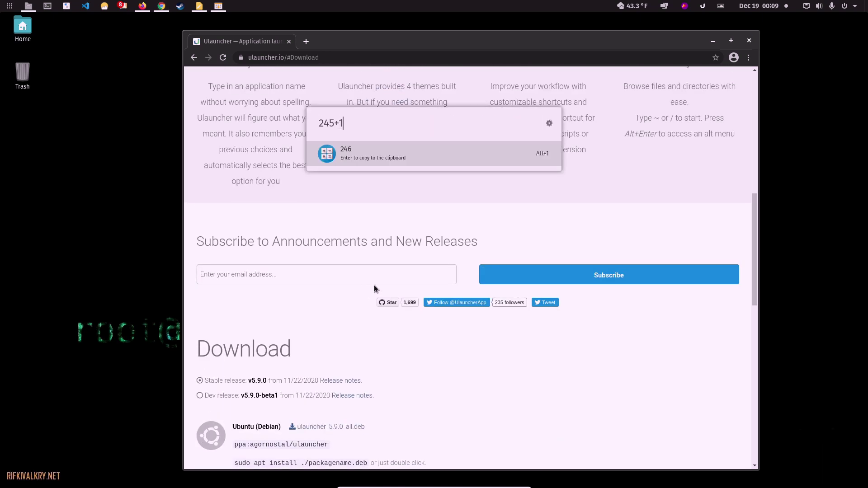
pyautogui.press('BackSpace')
pyautogui.write('2546')
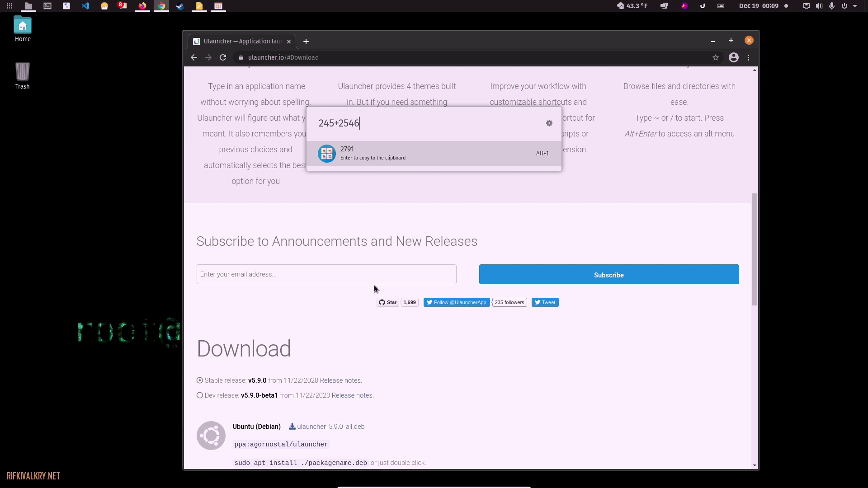
pyautogui.press('Return')
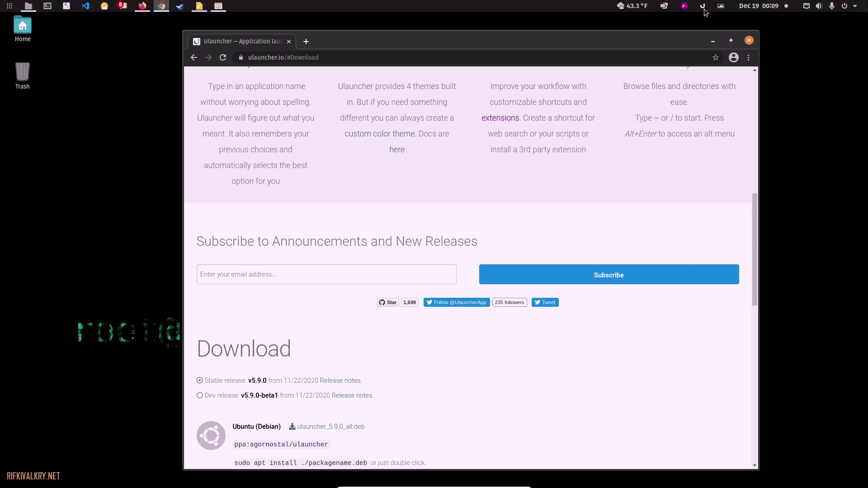
pyautogui.hotkey('ctrl', 'space')
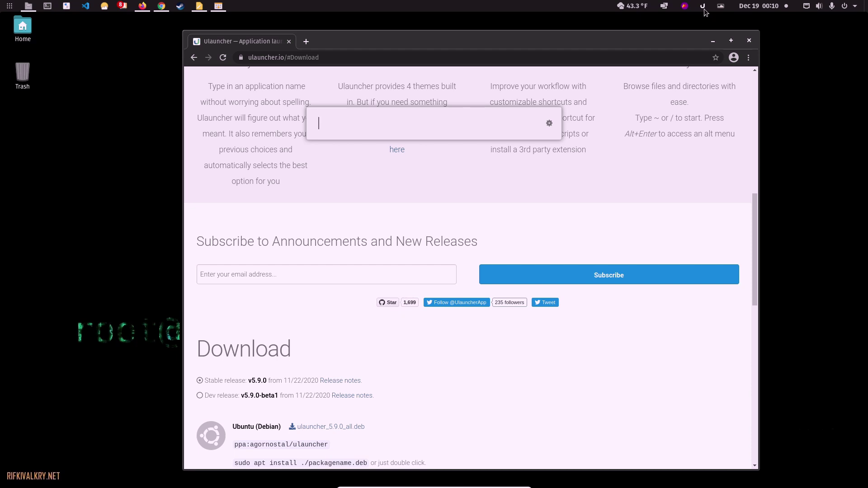
pyautogui.press('Escape')
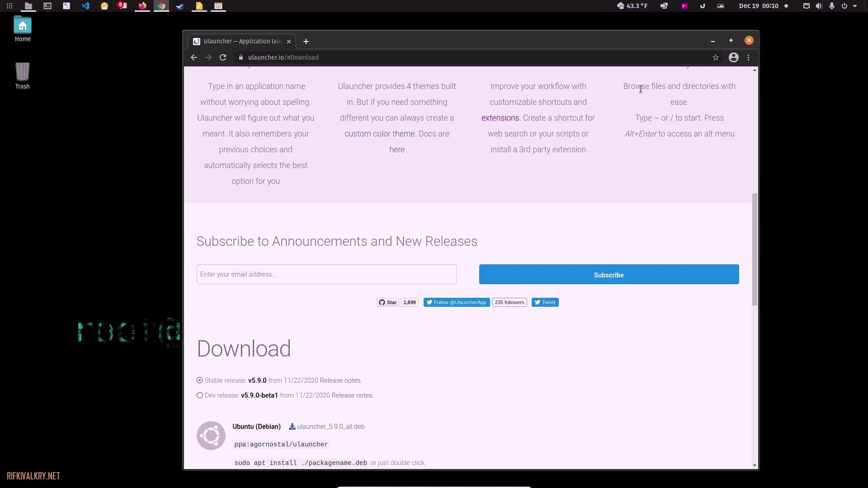